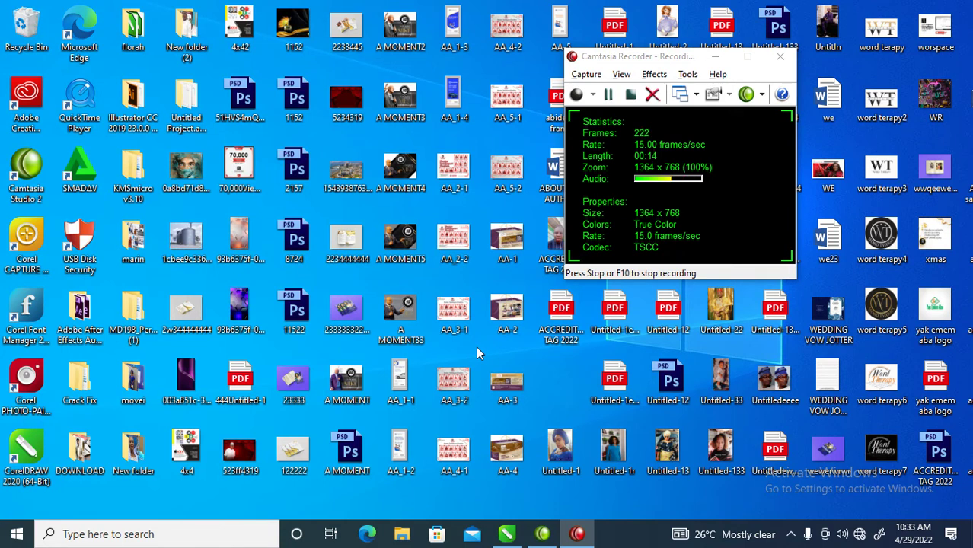
Switch to CorelDRAW and gather the portrait and the blue floral background in the empty area beside the page.
{"action": "left_click", "coordinate": [506, 534]}
{"action": "left_click_drag", "start_coordinate": [133, 260], "coordinate": [234, 326]}
{"action": "scroll", "coordinate": [179, 253], "scroll_direction": "down", "scroll_amount": 3}
{"action": "left_click_drag", "start_coordinate": [195, 288], "coordinate": [613, 289]}
{"action": "left_click_drag", "start_coordinate": [409, 324], "coordinate": [238, 313]}
{"action": "key", "text": "z"}
{"action": "left_click_drag", "start_coordinate": [122, 167], "coordinate": [710, 388]}
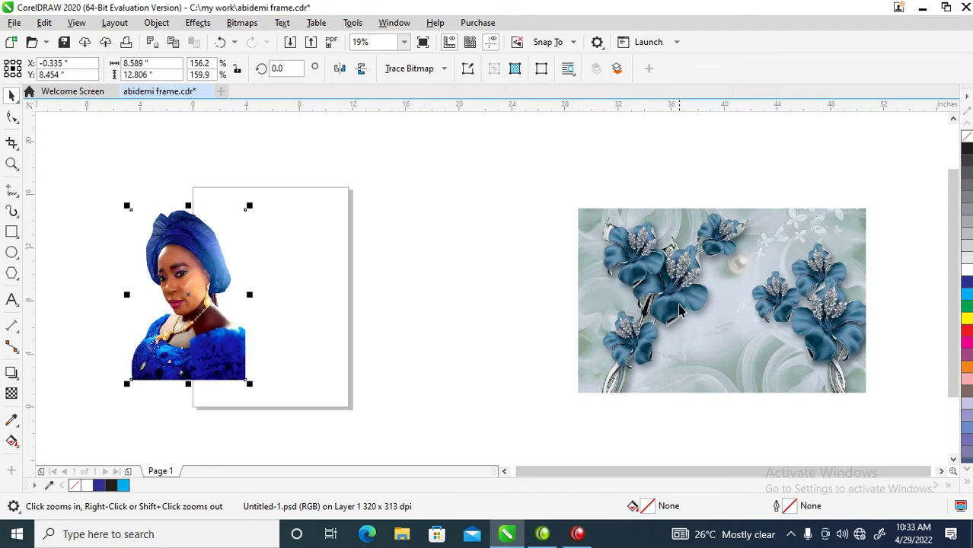
{"action": "key", "text": "space"}
{"action": "left_click_drag", "start_coordinate": [747, 315], "coordinate": [643, 305]}
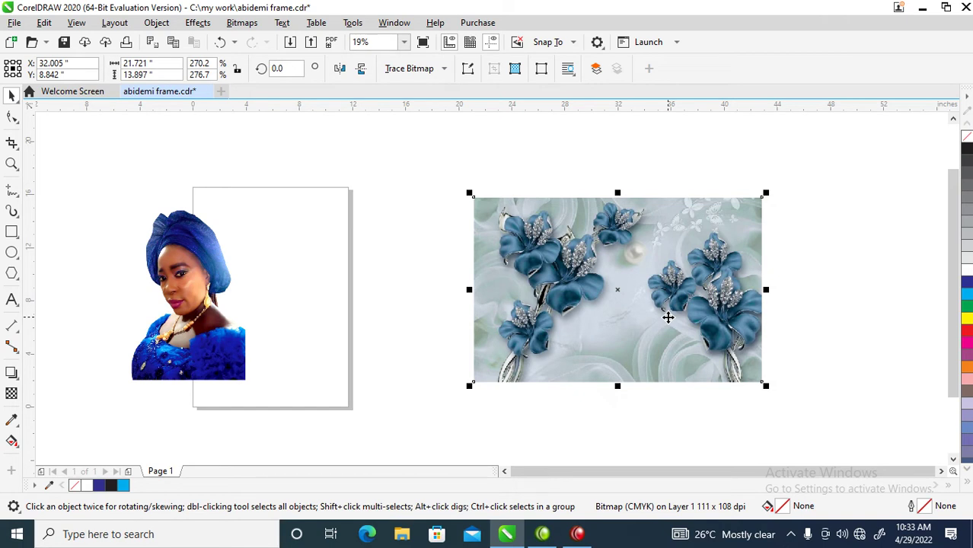
{"action": "left_click_drag", "start_coordinate": [202, 298], "coordinate": [592, 241]}
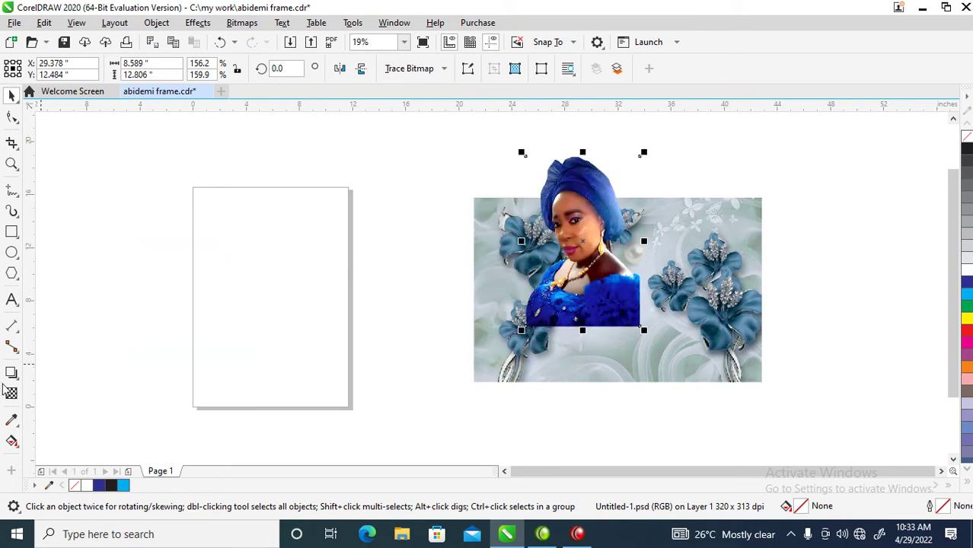
Create a page-sized rectangle and add a centred copy scaled to about 84.4%, filled with 10% black.
{"action": "double_click", "coordinate": [11, 232]}
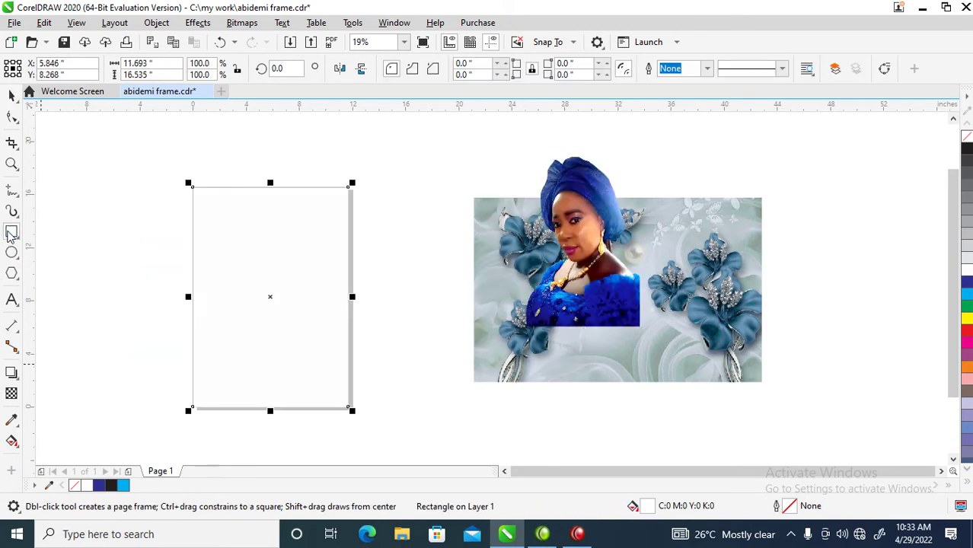
{"action": "key", "text": "space"}
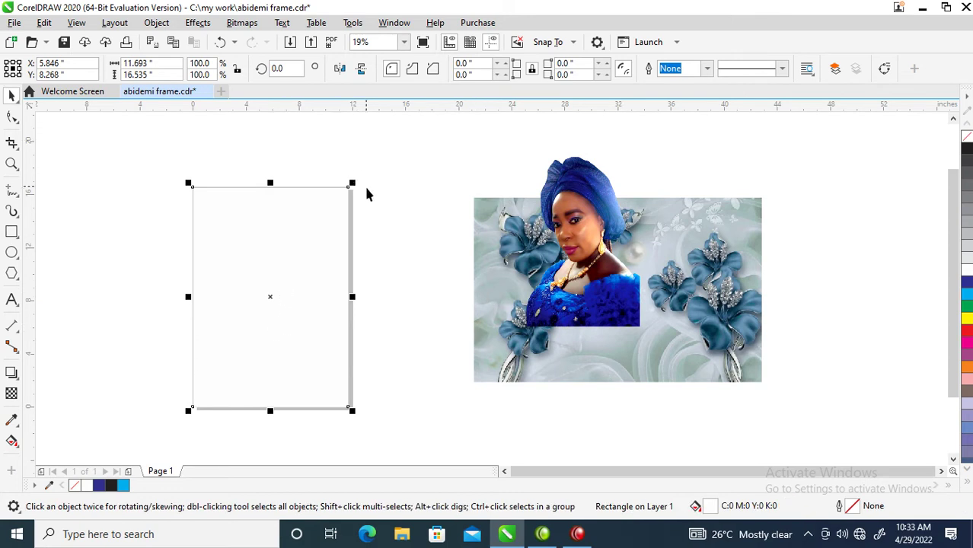
{"action": "left_click_drag", "start_coordinate": [354, 183], "coordinate": [342, 197]}
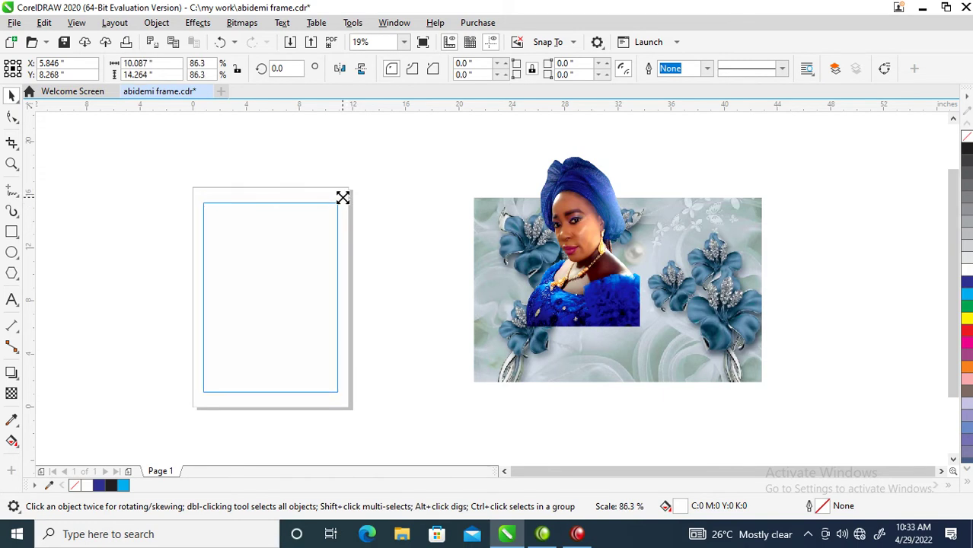
{"action": "left_click_drag", "start_coordinate": [343, 197], "coordinate": [341, 195]}
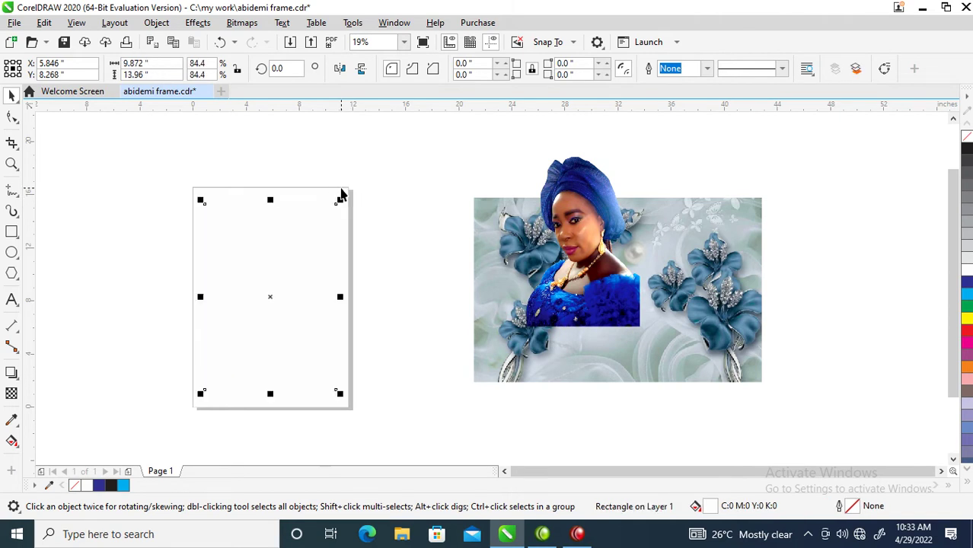
{"action": "left_click", "coordinate": [966, 255]}
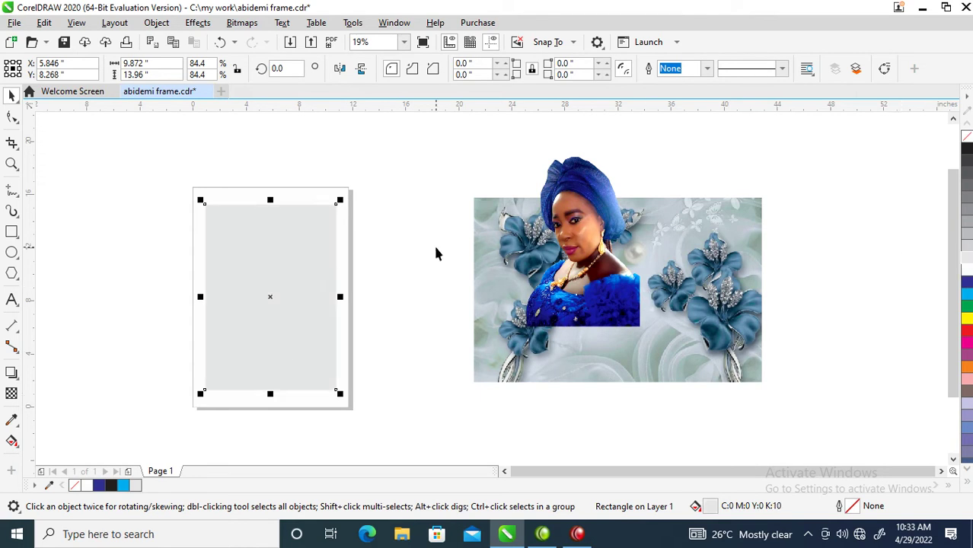
PowerClip the floral background inside the inner grey rectangle and enlarge it to about 23.2 x 14.9 inches to cover the frame.
{"action": "left_click_drag", "start_coordinate": [761, 229], "coordinate": [280, 230]}
{"action": "left_click", "coordinate": [332, 278]}
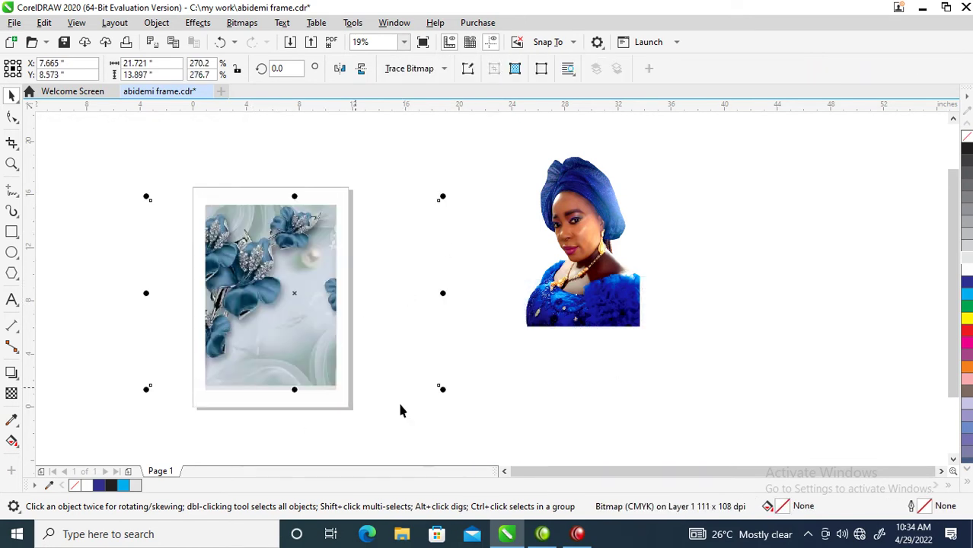
{"action": "left_click_drag", "start_coordinate": [442, 388], "coordinate": [461, 400]}
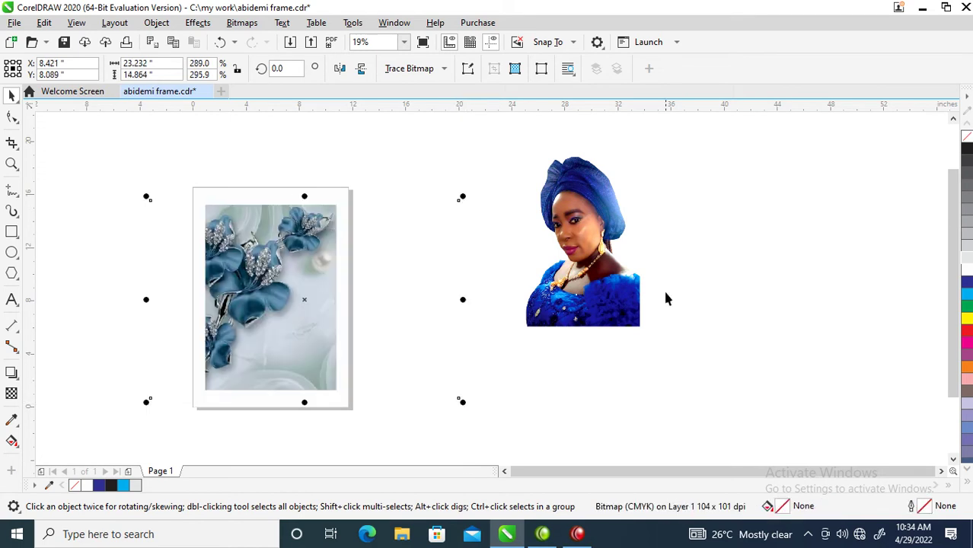
Try to PowerClip the portrait by dropping it onto the floral background, and undo the attempt.
{"action": "left_click_drag", "start_coordinate": [614, 289], "coordinate": [309, 299]}
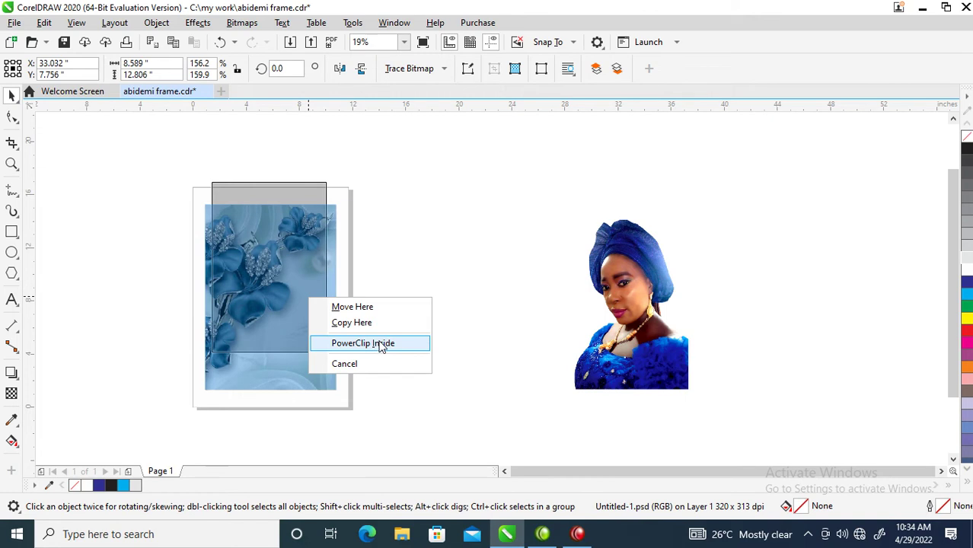
{"action": "left_click", "coordinate": [381, 346]}
{"action": "left_click_drag", "start_coordinate": [273, 288], "coordinate": [291, 350]}
{"action": "key", "text": "ctrl+z"}
{"action": "key", "text": "ctrl+z"}
{"action": "key", "text": "ctrl+shift+z"}
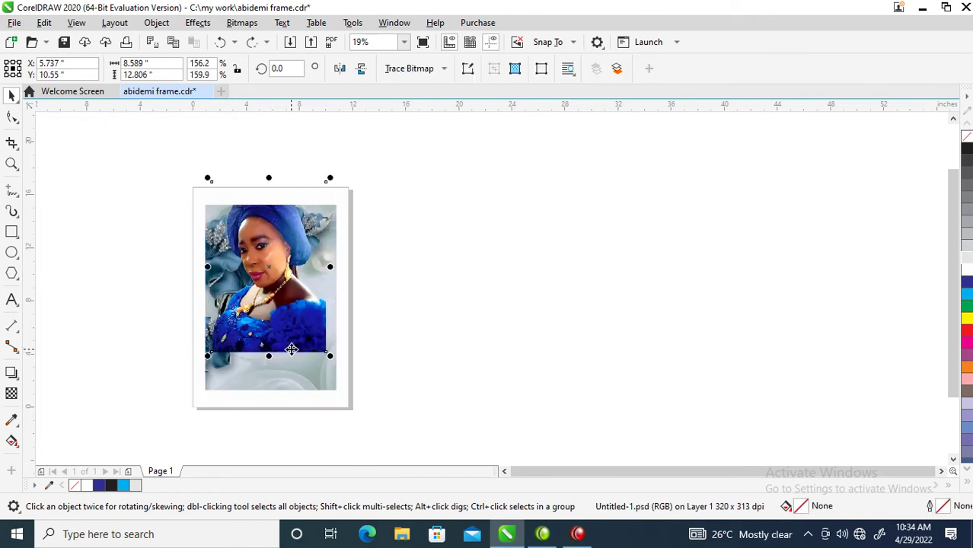
{"action": "key", "text": "ctrl+z"}
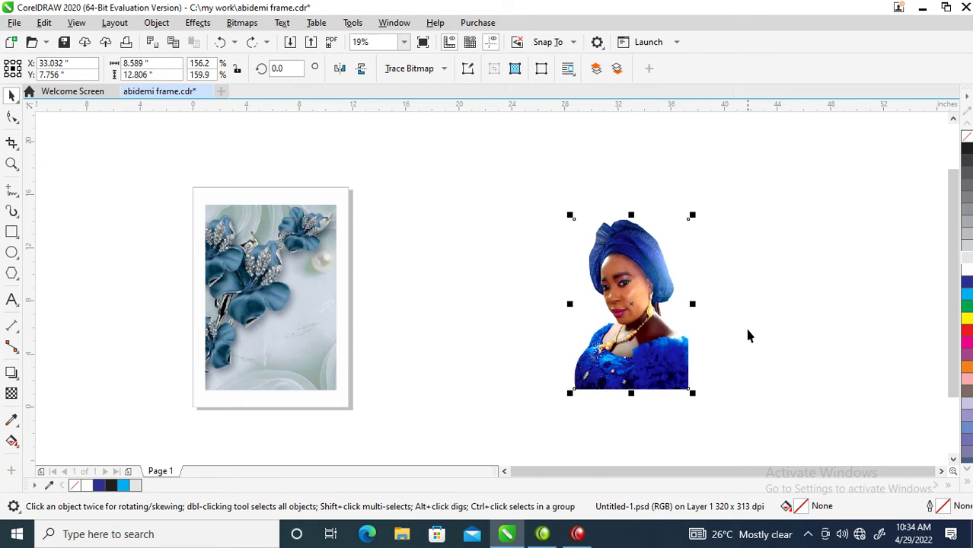
Place the portrait inside the floral picture frame as PowerClip content and shift it toward the frame's lower right corner.
{"action": "left_click", "coordinate": [152, 24]}
{"action": "mouse_move", "coordinate": [223, 46]}
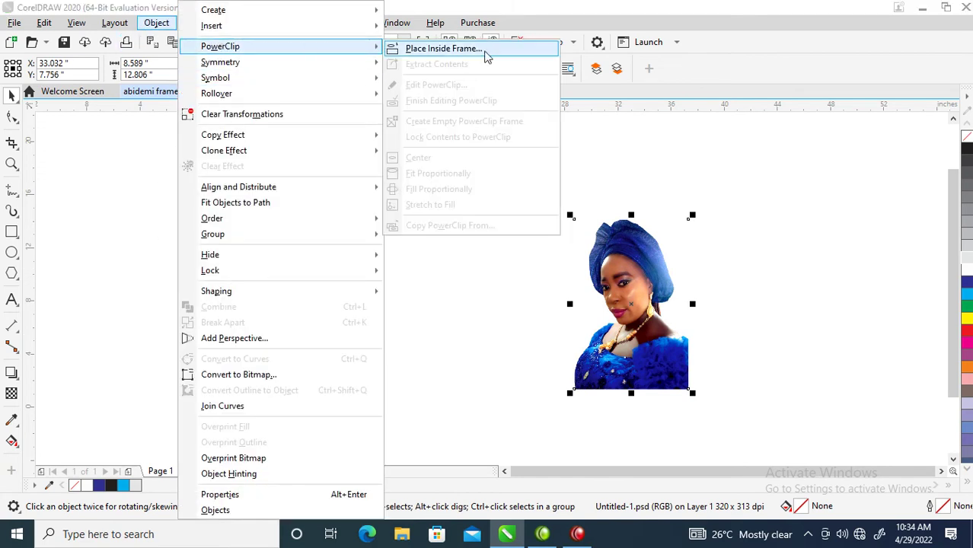
{"action": "left_click", "coordinate": [459, 50]}
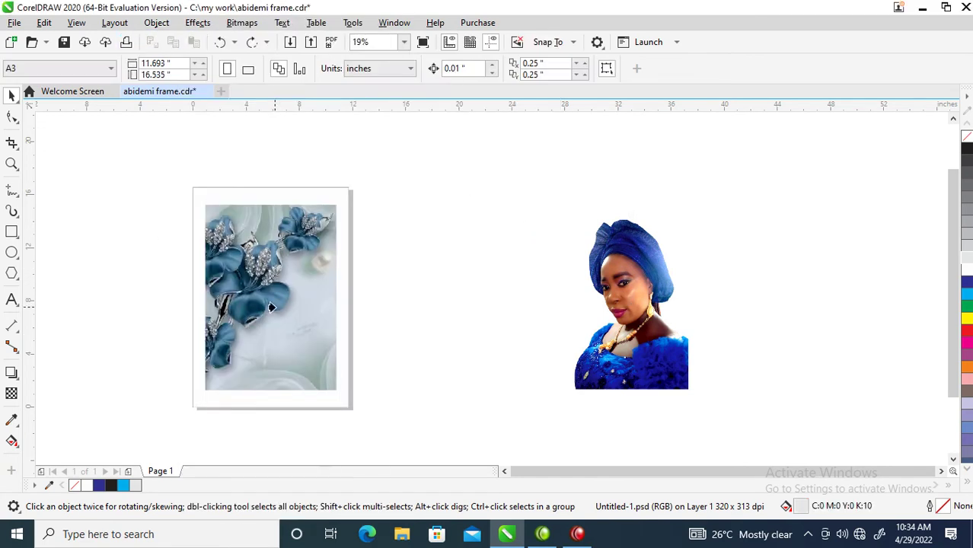
{"action": "left_click", "coordinate": [291, 252]}
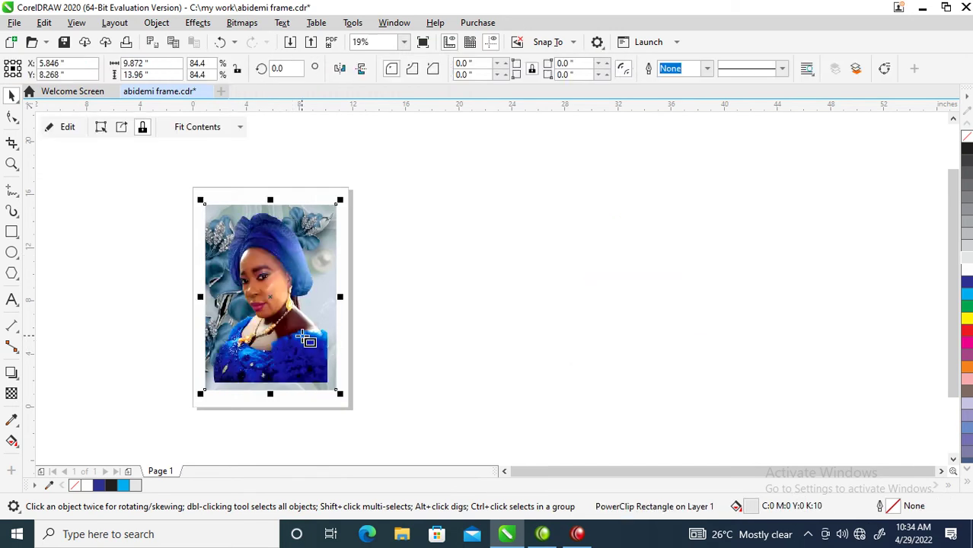
{"action": "left_click", "coordinate": [268, 308], "text": "ctrl"}
{"action": "left_click_drag", "start_coordinate": [268, 307], "coordinate": [299, 338]}
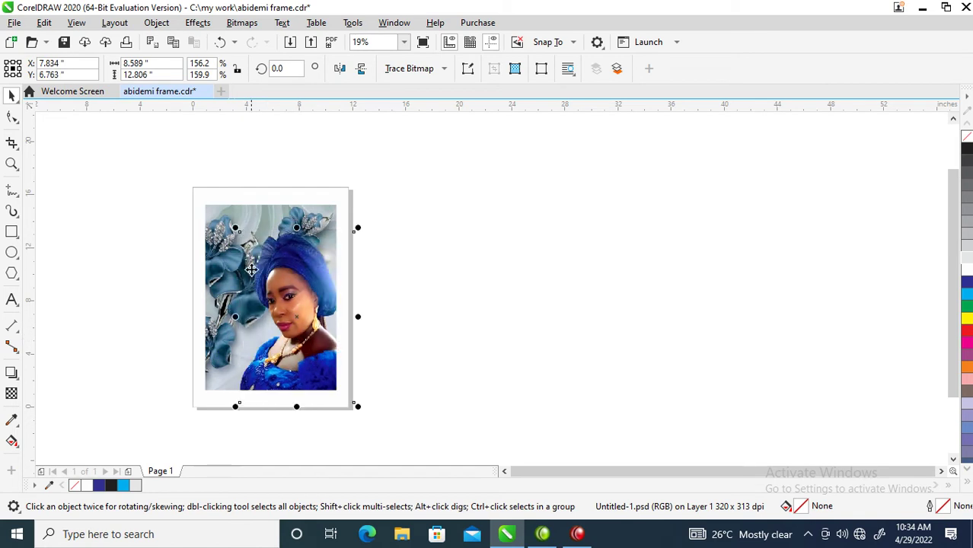
Fill the page-sized border rectangle with blue and mix a little cyan into the fill.
{"action": "key", "text": "z"}
{"action": "left_click_drag", "start_coordinate": [153, 177], "coordinate": [384, 376]}
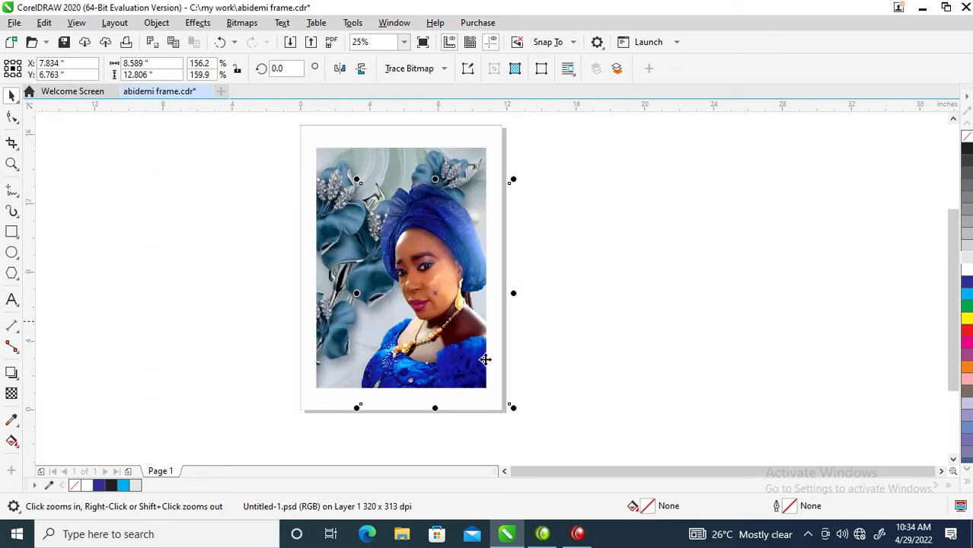
{"action": "left_click", "coordinate": [478, 142]}
{"action": "left_click", "coordinate": [967, 289]}
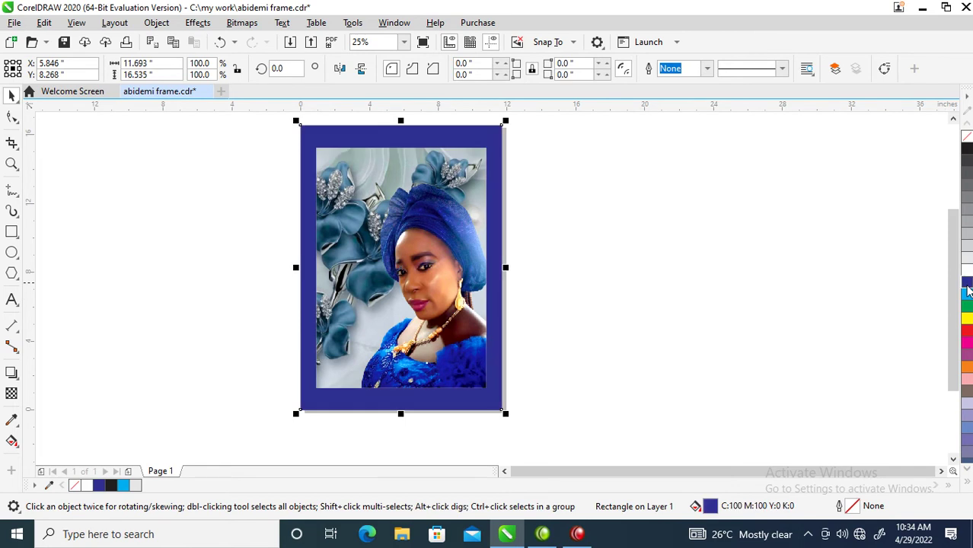
{"action": "left_click", "coordinate": [967, 293]}
Give the inner picture frame a white outline and set its width to 9 pt.
{"action": "key", "text": "Tab"}
{"action": "right_click", "coordinate": [968, 272]}
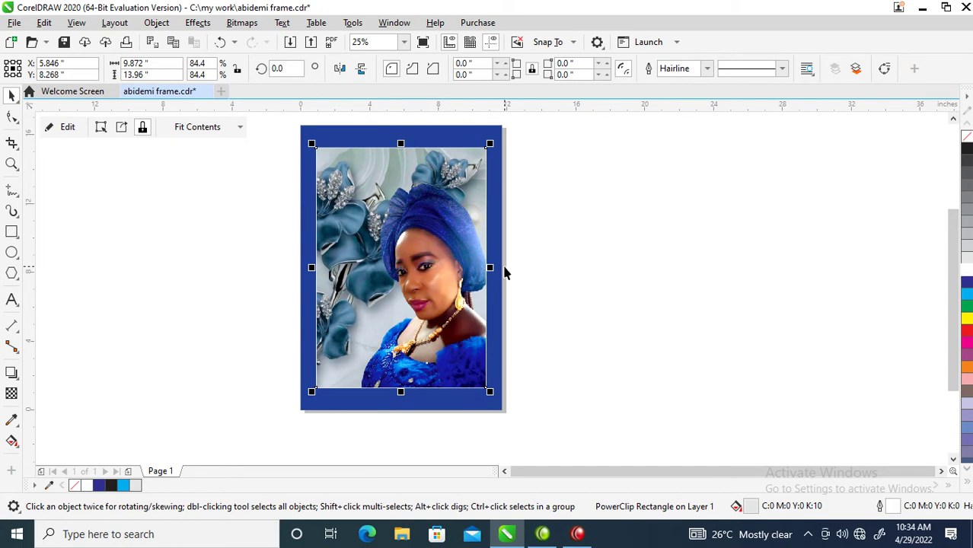
{"action": "key", "text": "F12"}
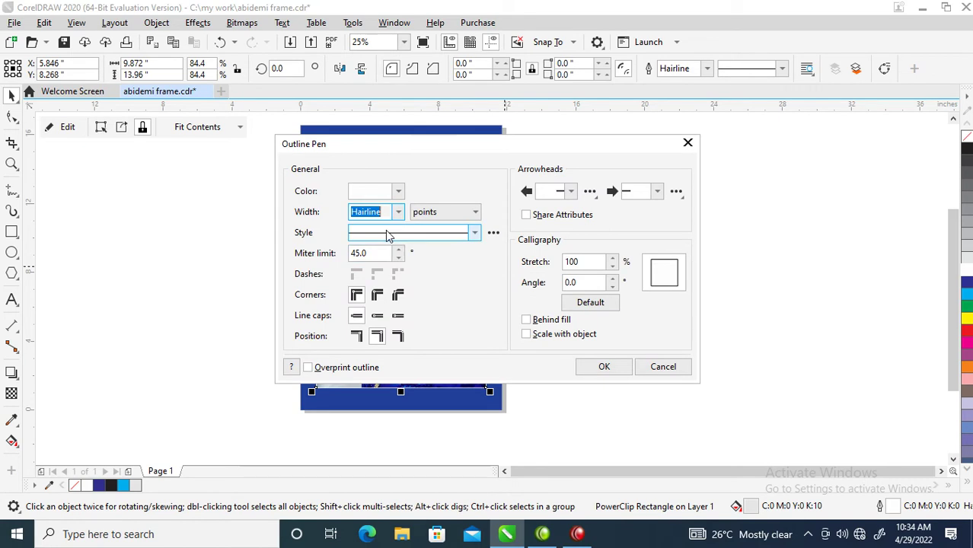
{"action": "type", "text": "4"}
{"action": "key", "text": "Return"}
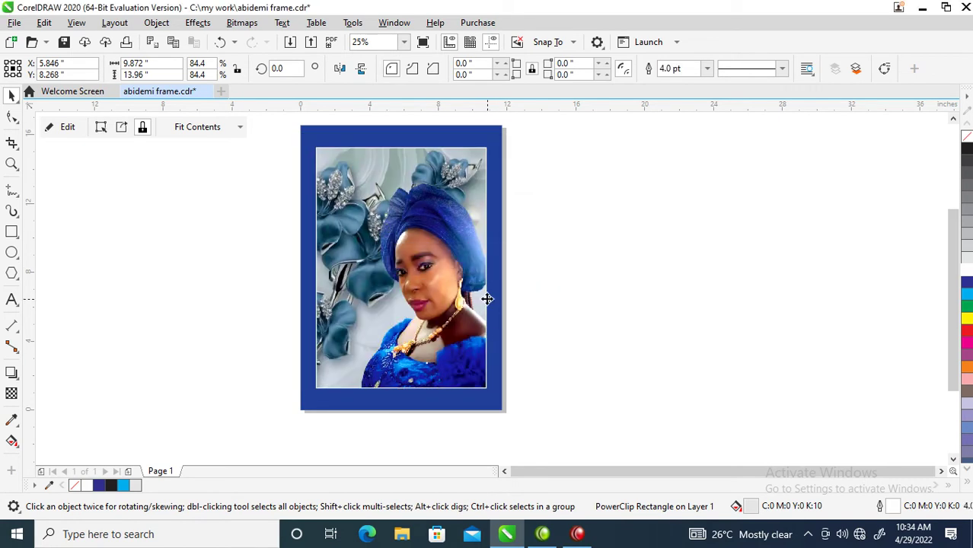
{"action": "key", "text": "F12"}
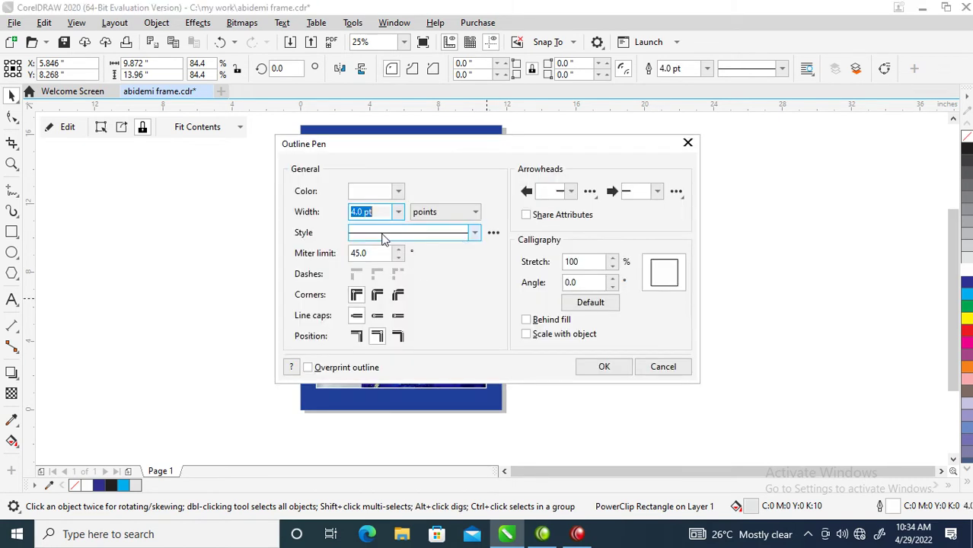
{"action": "key", "text": "Escape"}
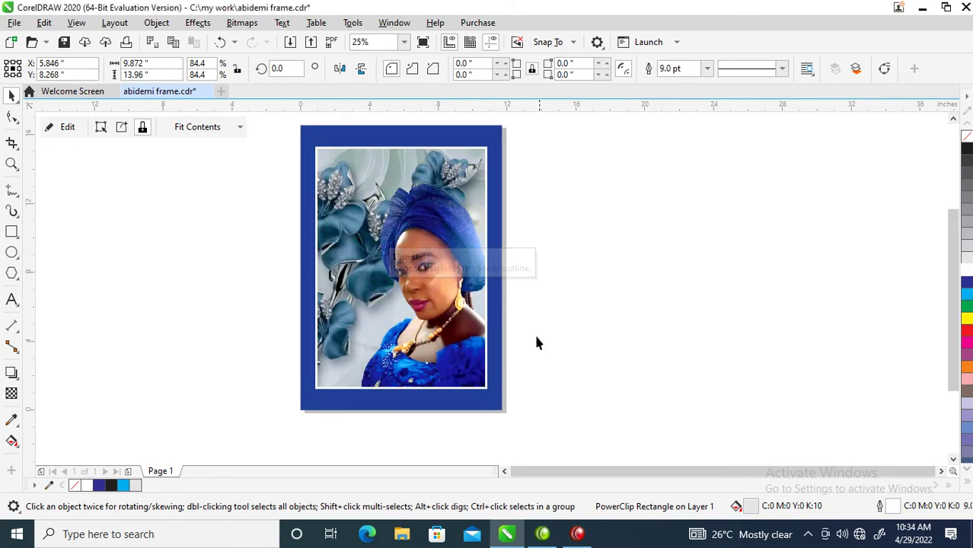
{"action": "left_click", "coordinate": [590, 227]}
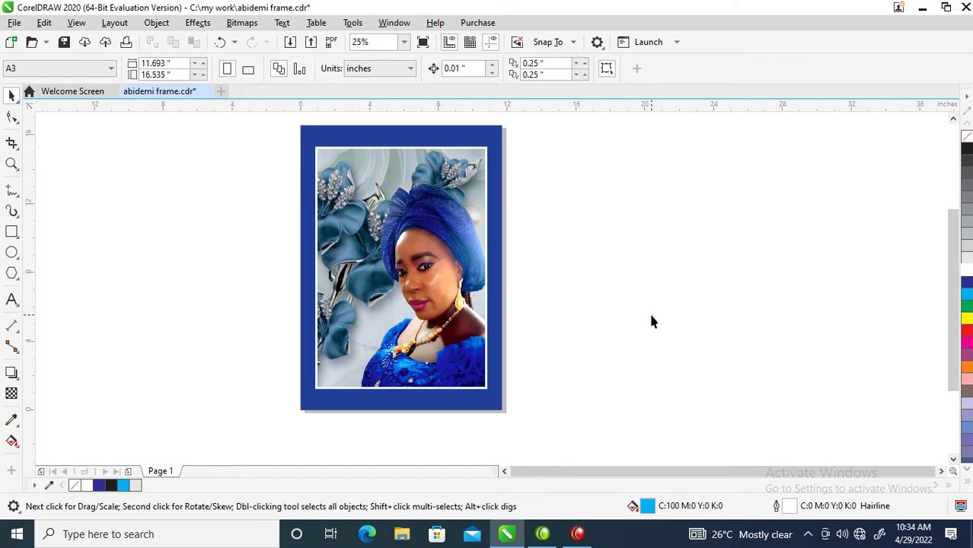
Add artistic text beside the page with "Happy", "Birthday", a blank line, the celebrant's name and "@ 4" on separate lines.
{"action": "key", "text": "F8"}
{"action": "left_click", "coordinate": [535, 199]}
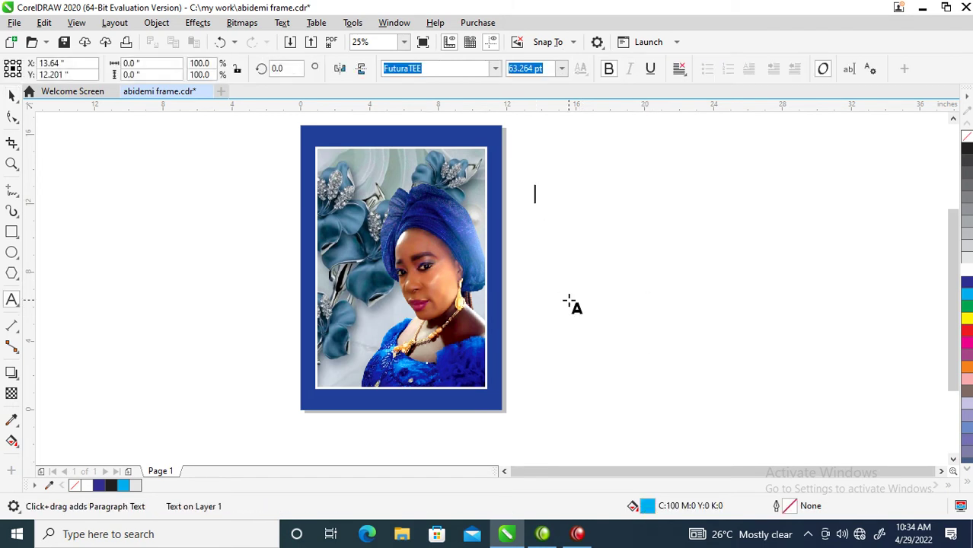
{"action": "type", "text": "Happ"}
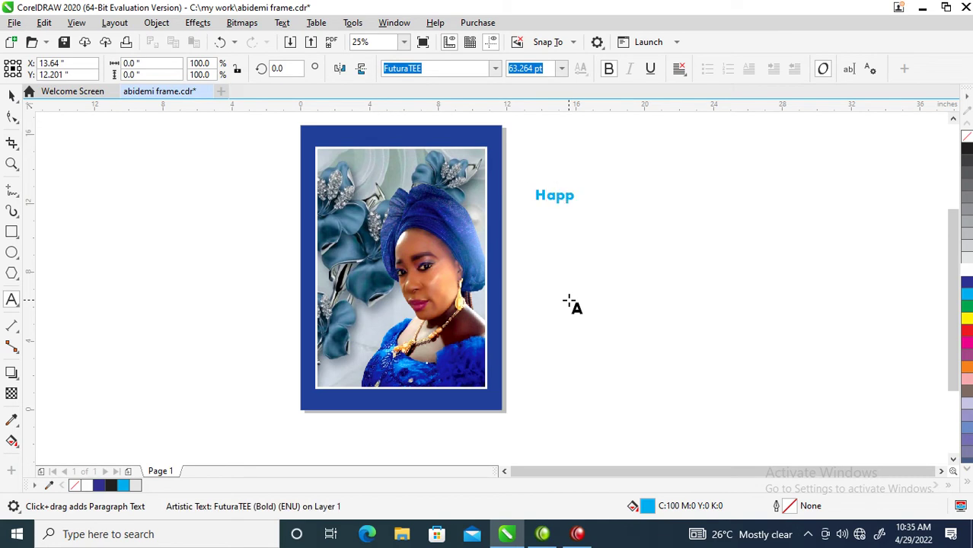
{"action": "type", "text": "Birthday"}
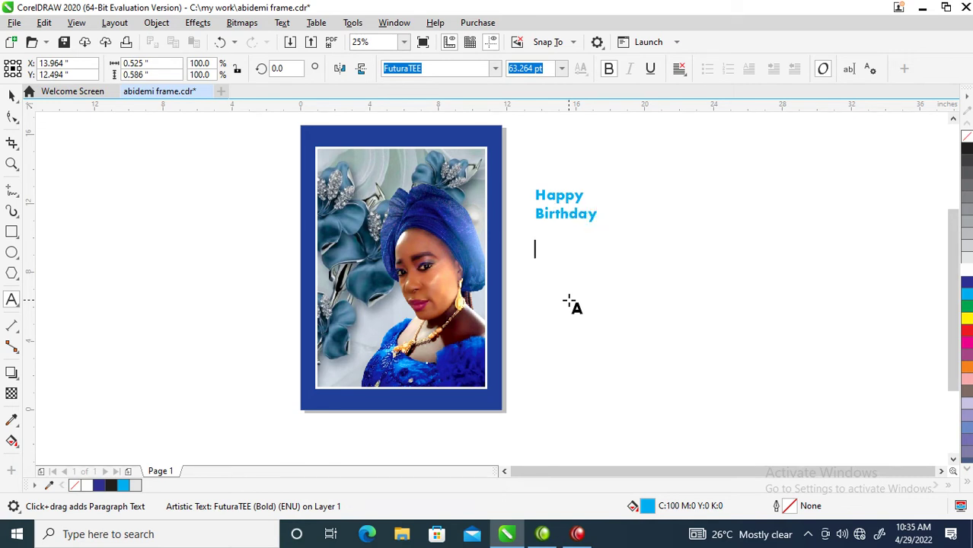
{"action": "type", "text": "DEMI "}
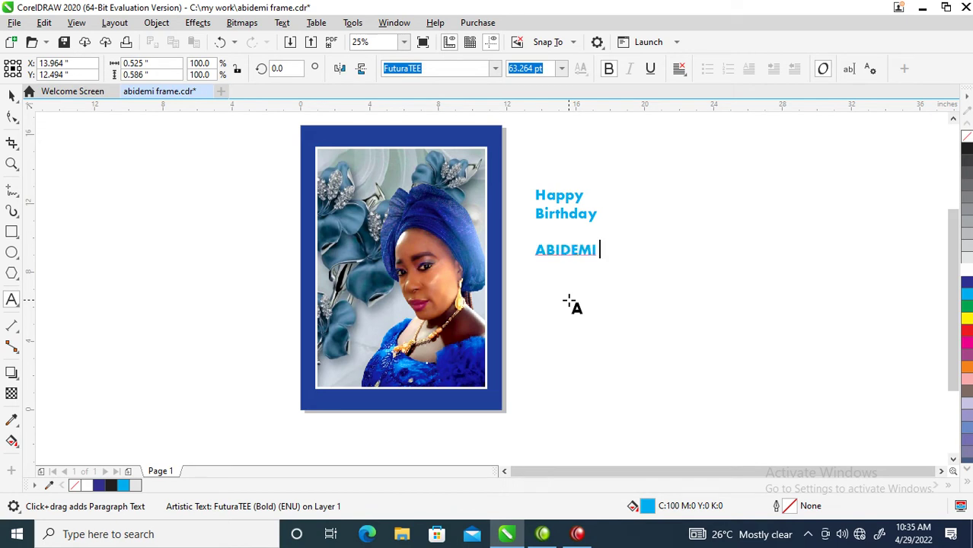
{"action": "type", "text": "G"}
{"action": "key", "text": "BackSpace"}
{"action": "type", "text": "FABULOUS"}
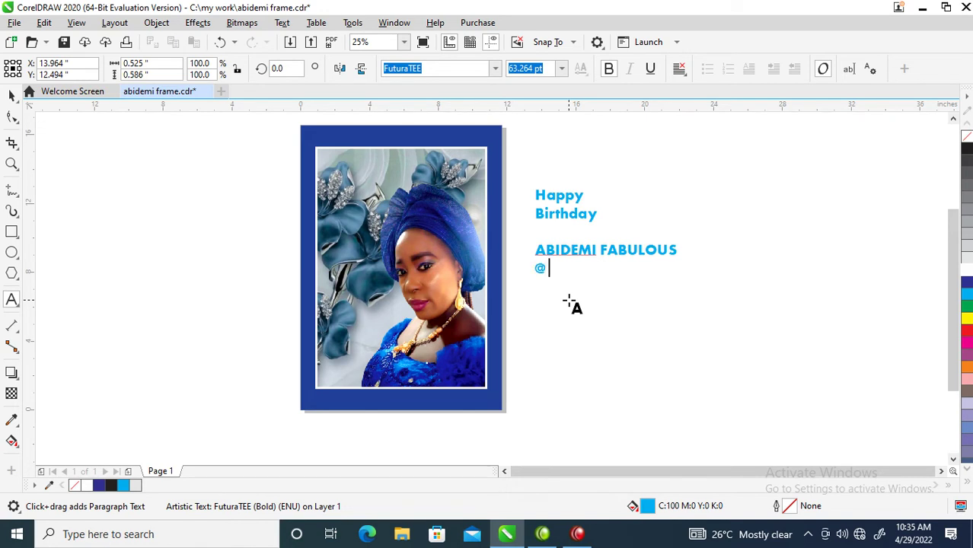
{"action": "key", "text": "ctrl+space"}
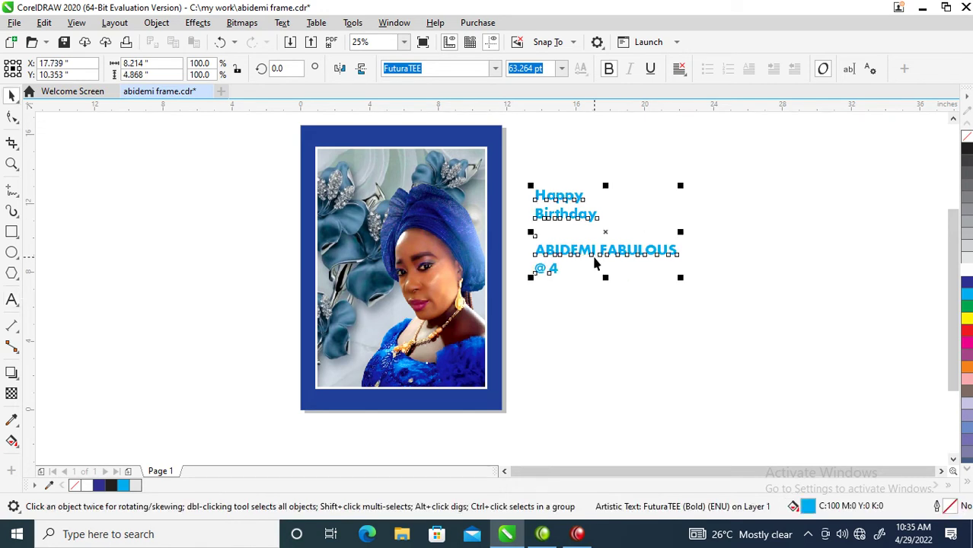
Break the greeting text block apart into separate single-line text objects.
{"action": "key", "text": "z"}
{"action": "left_click_drag", "start_coordinate": [475, 145], "coordinate": [719, 311]}
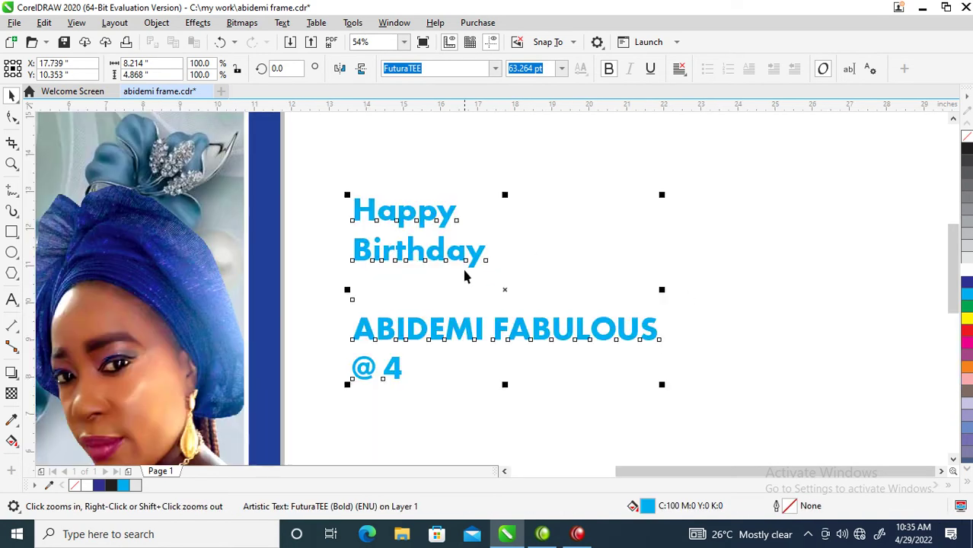
{"action": "key", "text": "space"}
{"action": "key", "text": "ctrl+k"}
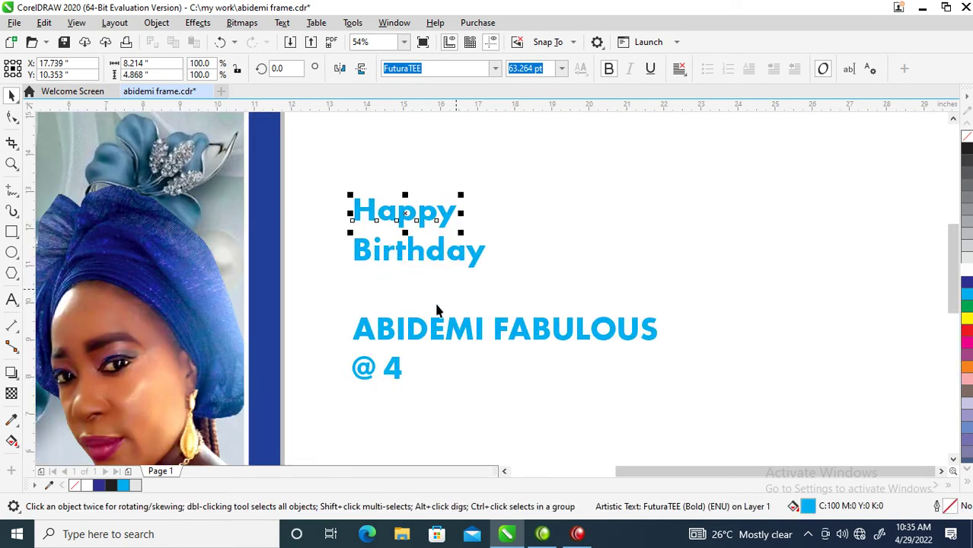
Set the "Happy" and "Birthday" lines in Edwardian Script ITC and move both onto the upper-left area of the picture.
{"action": "left_click_drag", "start_coordinate": [459, 262], "coordinate": [461, 258]}
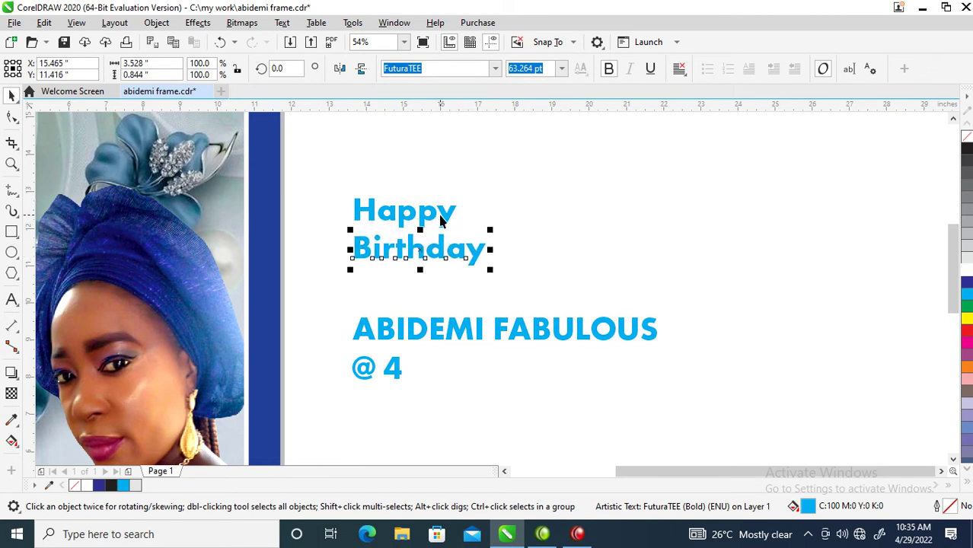
{"action": "left_click", "coordinate": [442, 216], "text": "shift"}
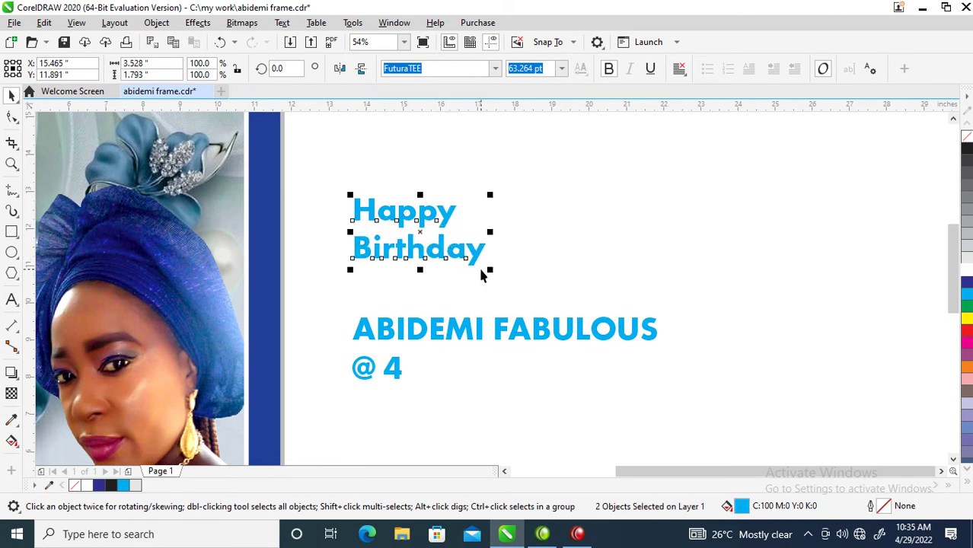
{"action": "left_click", "coordinate": [496, 69]}
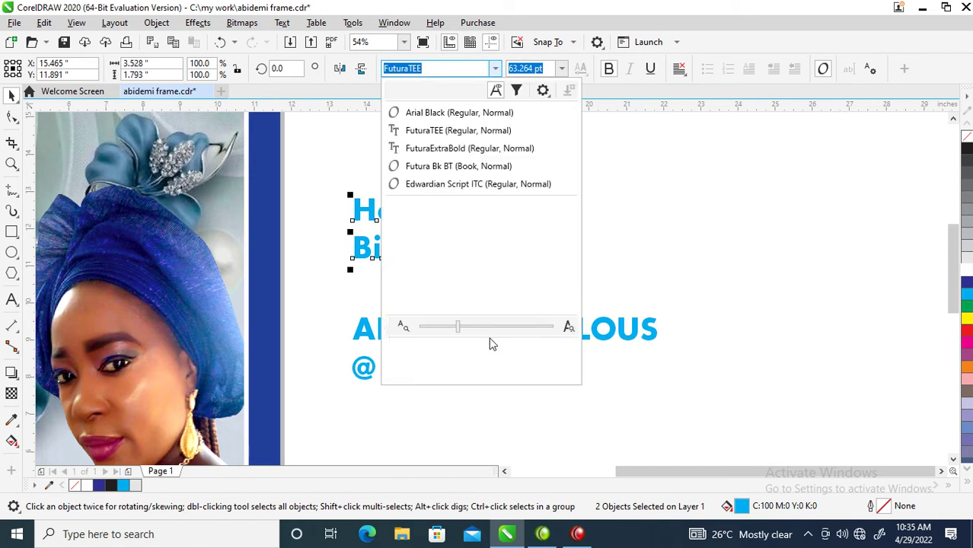
{"action": "left_click", "coordinate": [452, 185]}
{"action": "scroll", "coordinate": [428, 245], "scroll_direction": "down", "scroll_amount": 4}
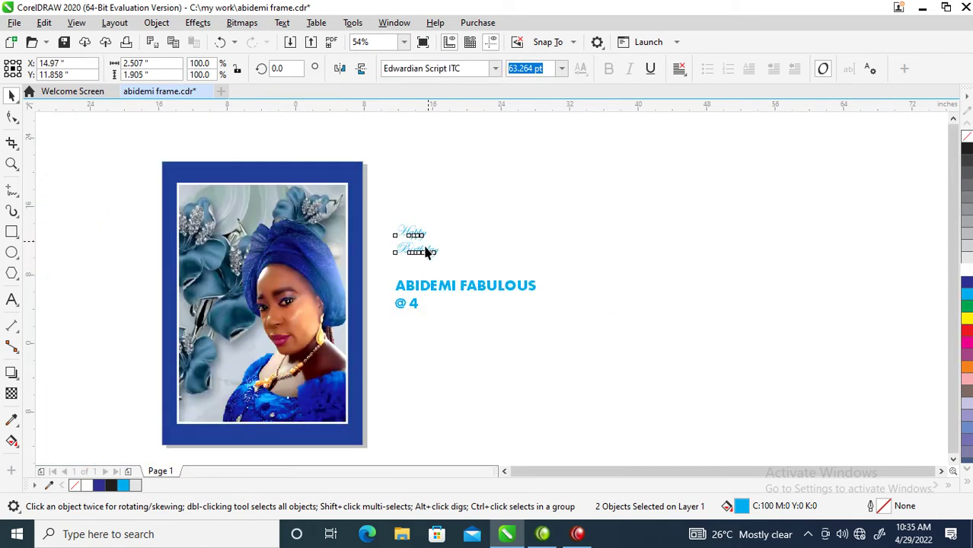
{"action": "left_click_drag", "start_coordinate": [421, 243], "coordinate": [318, 245]}
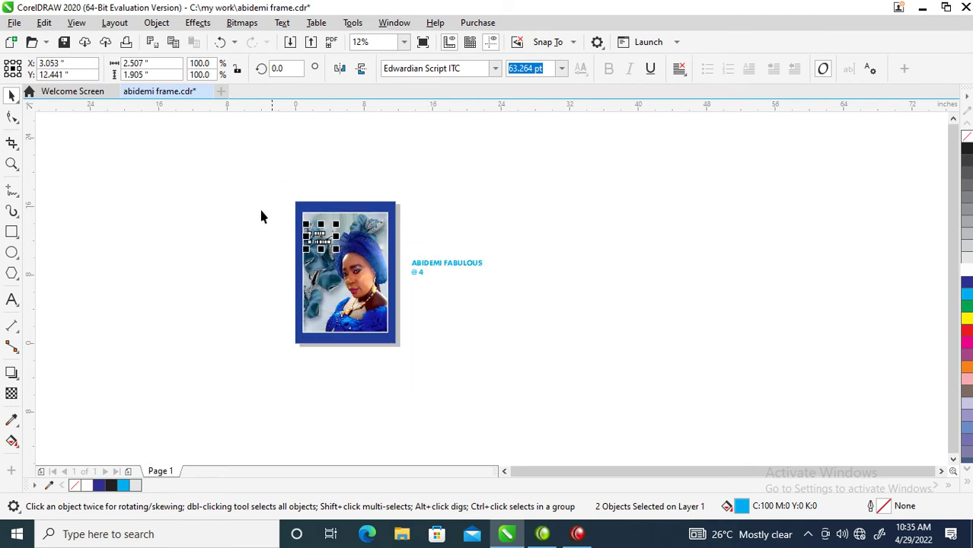
Give the "Happy" and "Birthday" lines on the picture a white fill and a white 3 pt outline.
{"action": "key", "text": "z"}
{"action": "left_click_drag", "start_coordinate": [267, 199], "coordinate": [466, 282]}
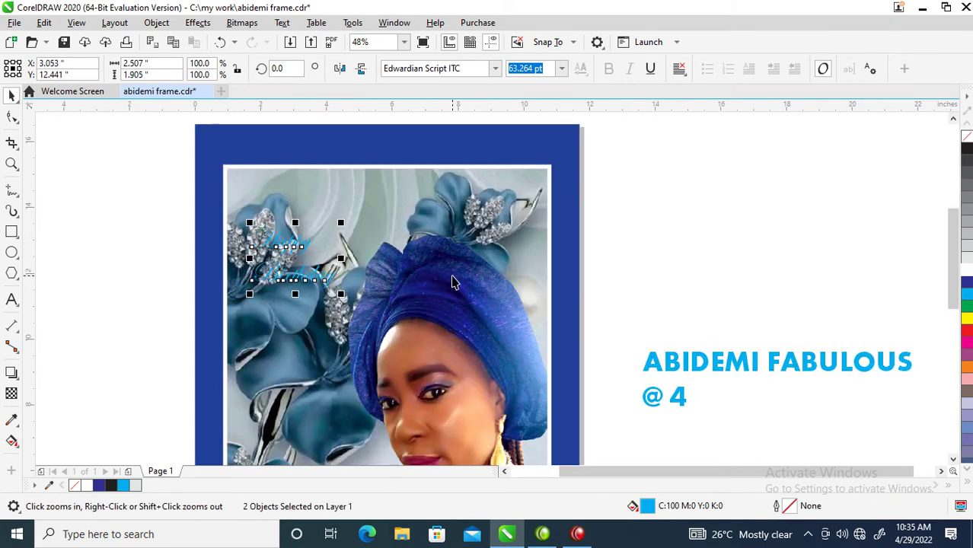
{"action": "left_click", "coordinate": [964, 258]}
{"action": "right_click", "coordinate": [964, 257]}
{"action": "left_click_drag", "start_coordinate": [191, 154], "coordinate": [454, 360]}
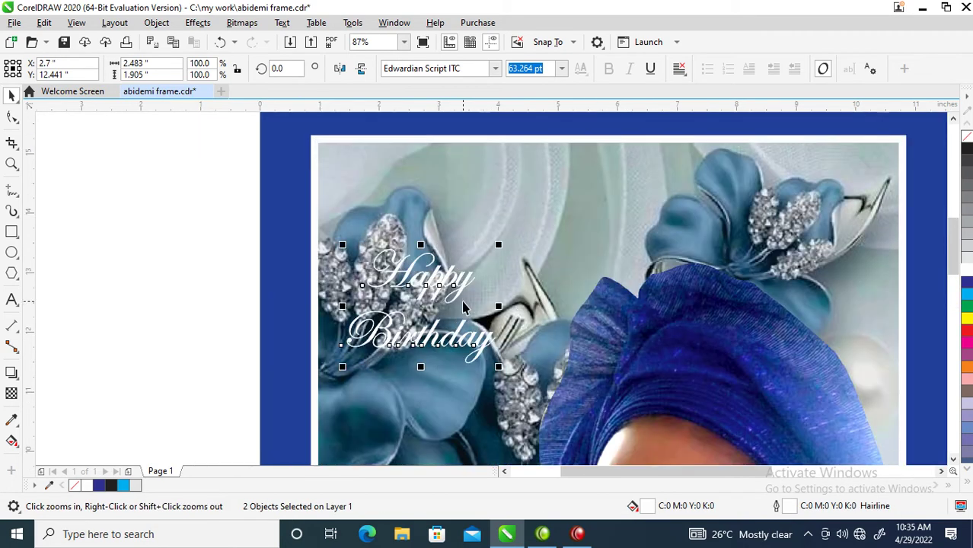
{"action": "key", "text": "space"}
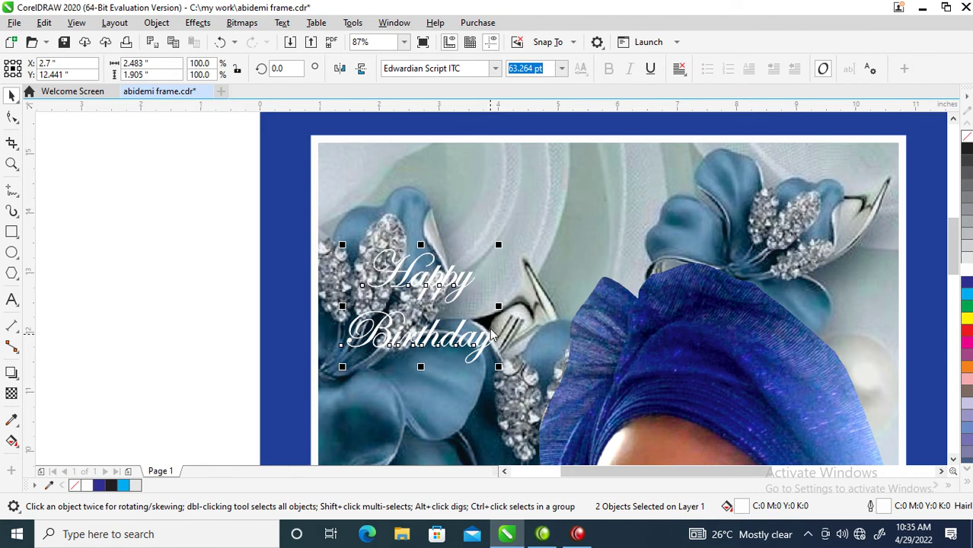
{"action": "key", "text": "F12"}
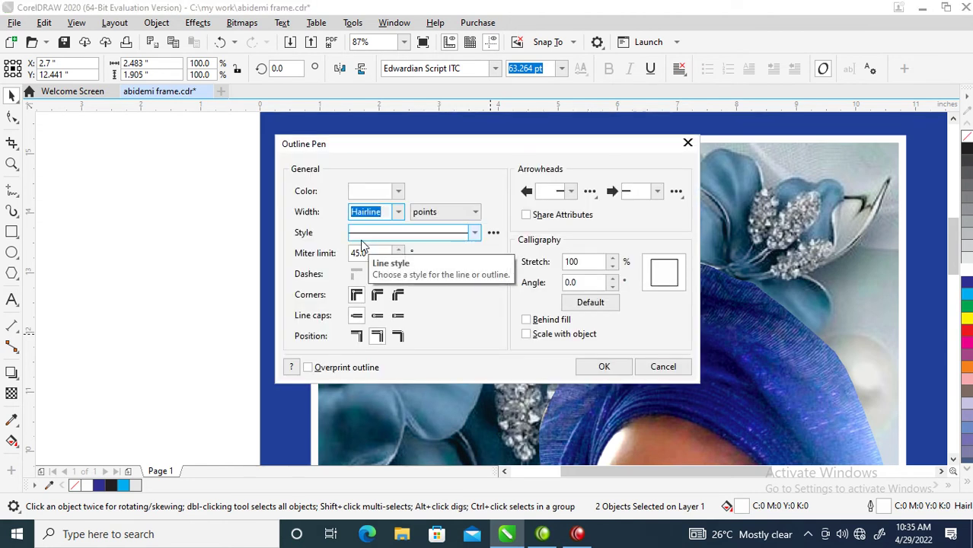
{"action": "key", "text": "Escape"}
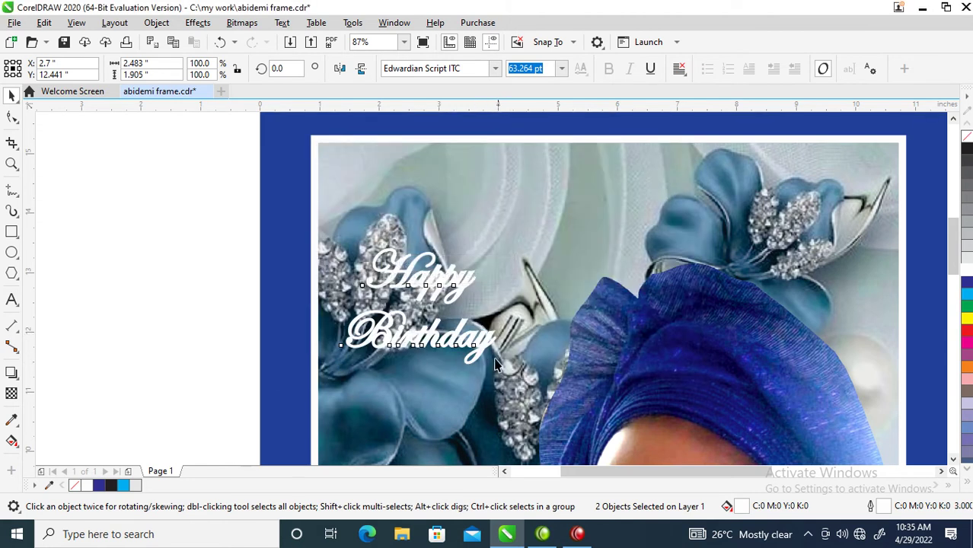
Move "Happy" down closer to "Birthday" and scale both lines up together to about 3.9 in wide.
{"action": "left_click", "coordinate": [484, 272]}
{"action": "mouse_move", "coordinate": [445, 293]}
{"action": "left_mouse_down"}
{"action": "mouse_move", "coordinate": [442, 320]}
{"action": "mouse_move", "coordinate": [439, 302]}
{"action": "left_mouse_up"}
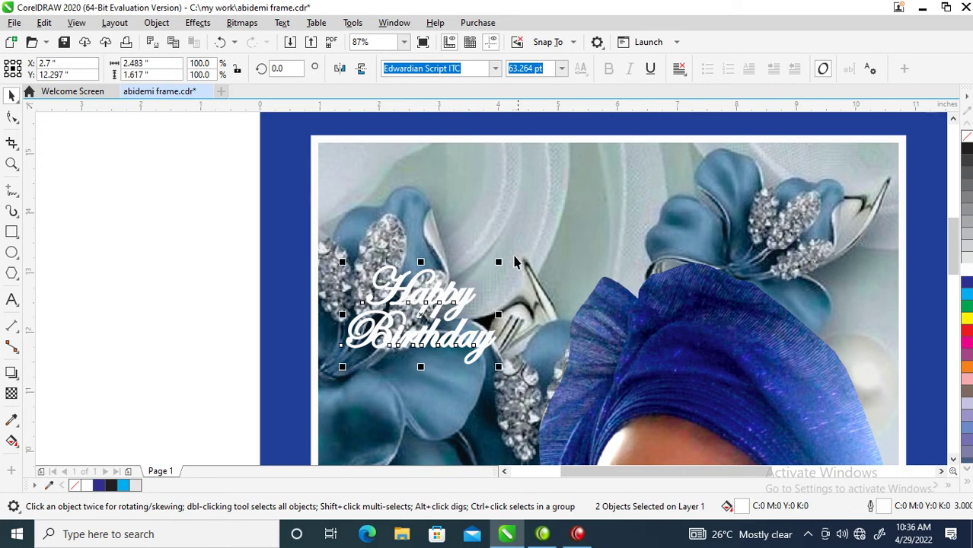
{"action": "left_click_drag", "start_coordinate": [497, 261], "coordinate": [584, 206]}
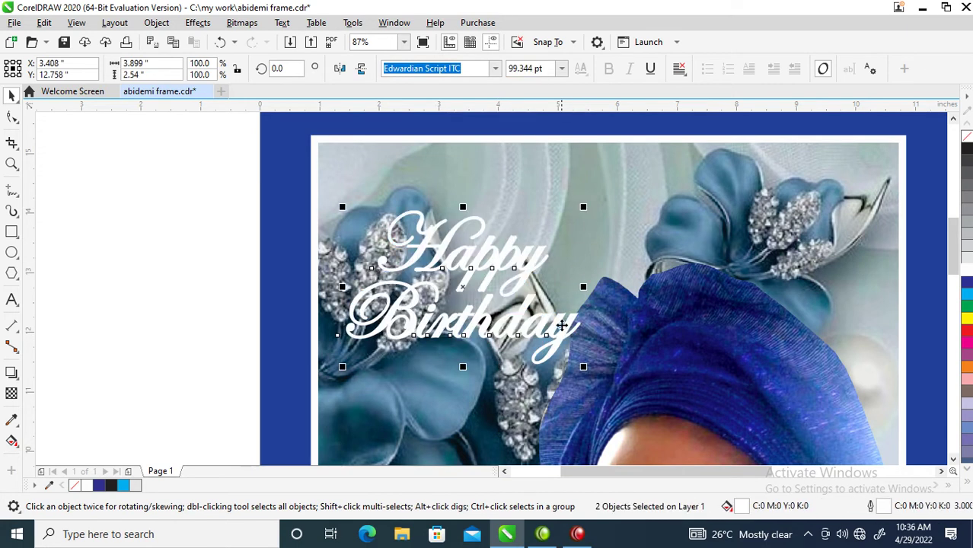
Group the two greeting lines and place a duplicate of the group straight above the original.
{"action": "key", "text": "ctrl+g"}
{"action": "left_click_drag", "start_coordinate": [557, 344], "coordinate": [555, 270]}
{"action": "right_click", "coordinate": [555, 270]}
{"action": "key", "text": "Escape"}
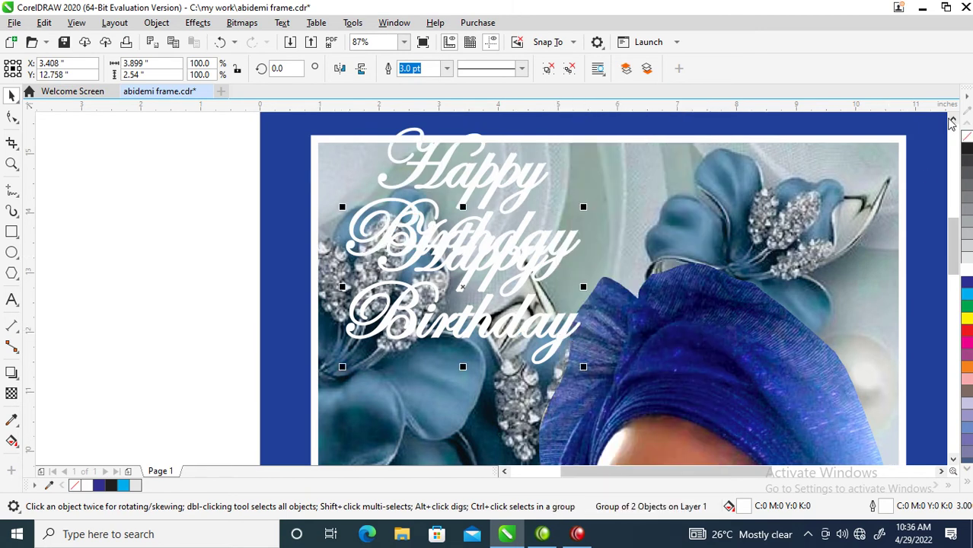
Give the lower greeting copy a black fill and a black outline 8 pt wide.
{"action": "right_click", "coordinate": [967, 149]}
{"action": "left_click", "coordinate": [967, 148]}
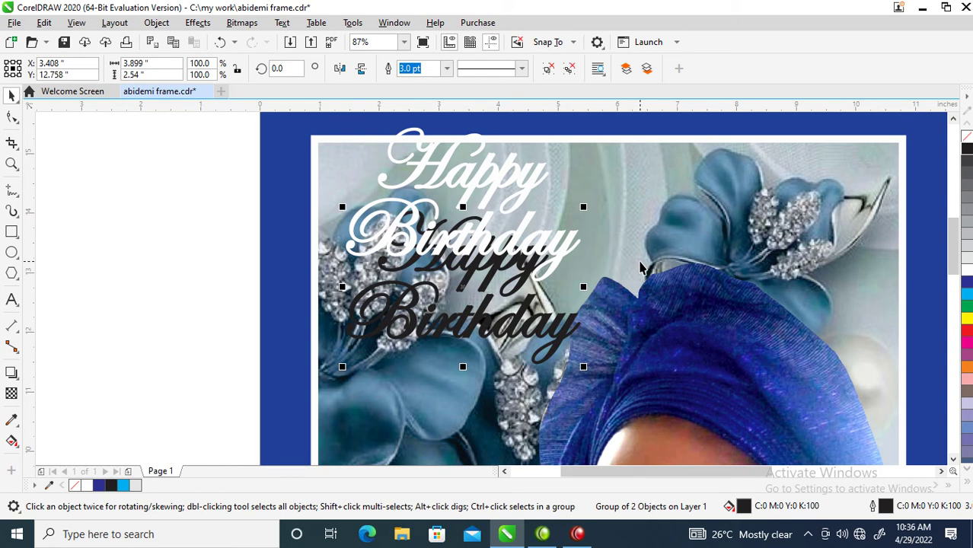
{"action": "key", "text": "F12"}
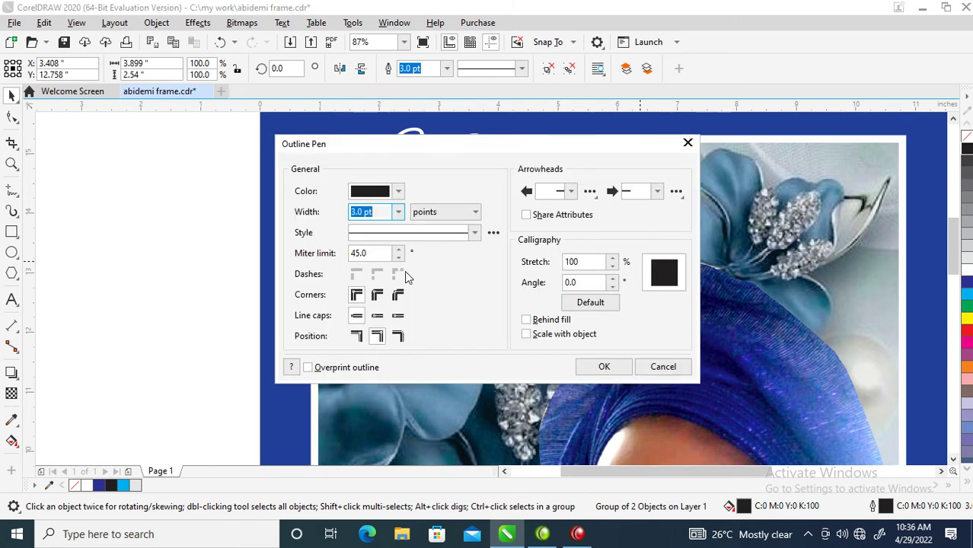
{"action": "type", "text": "8"}
{"action": "key", "text": "Return"}
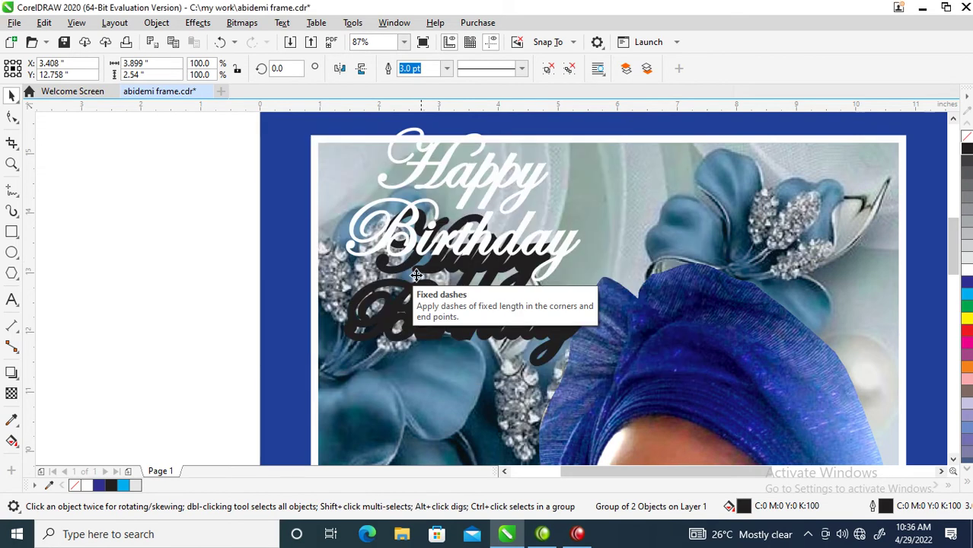
Align the white greeting copy exactly over the black copy.
{"action": "left_click", "coordinate": [531, 295], "text": "shift"}
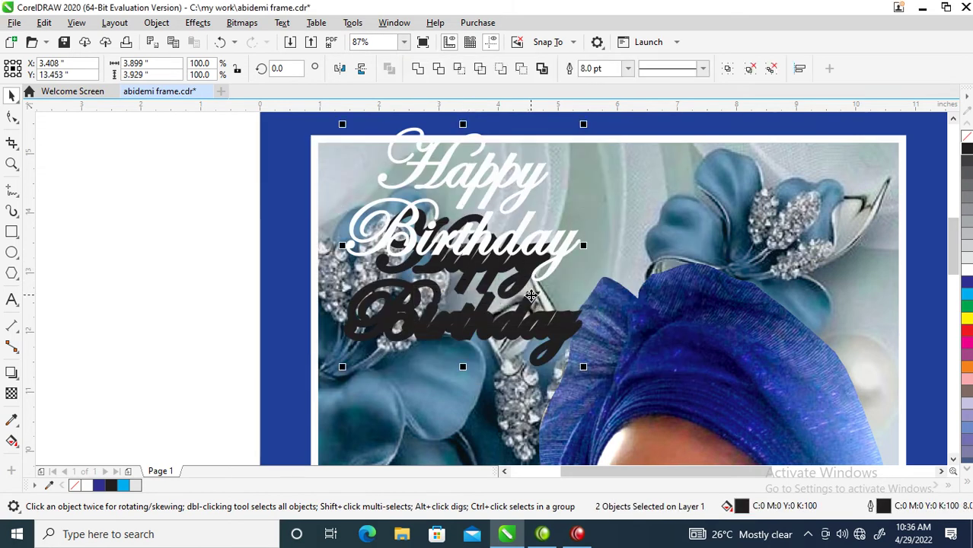
{"action": "key", "text": "c"}
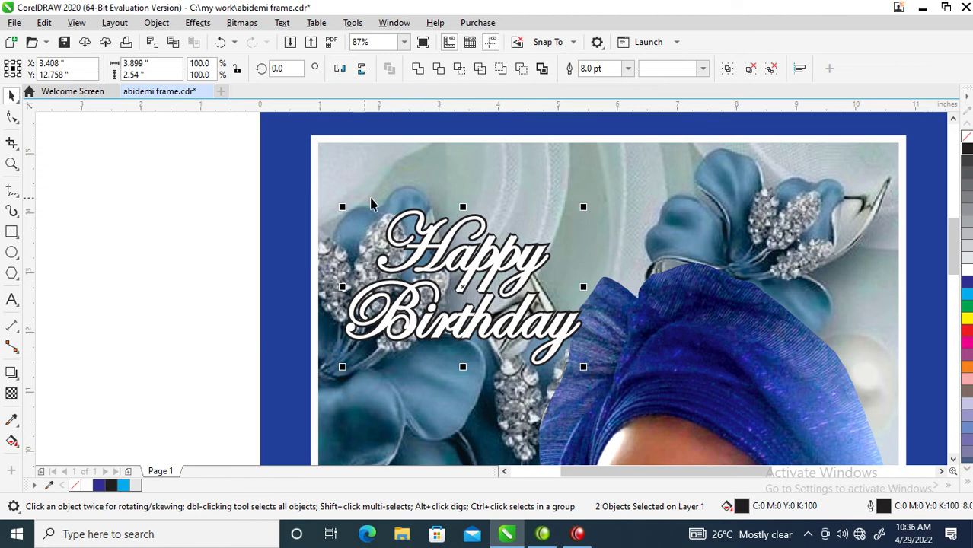
{"action": "left_click", "coordinate": [170, 257]}
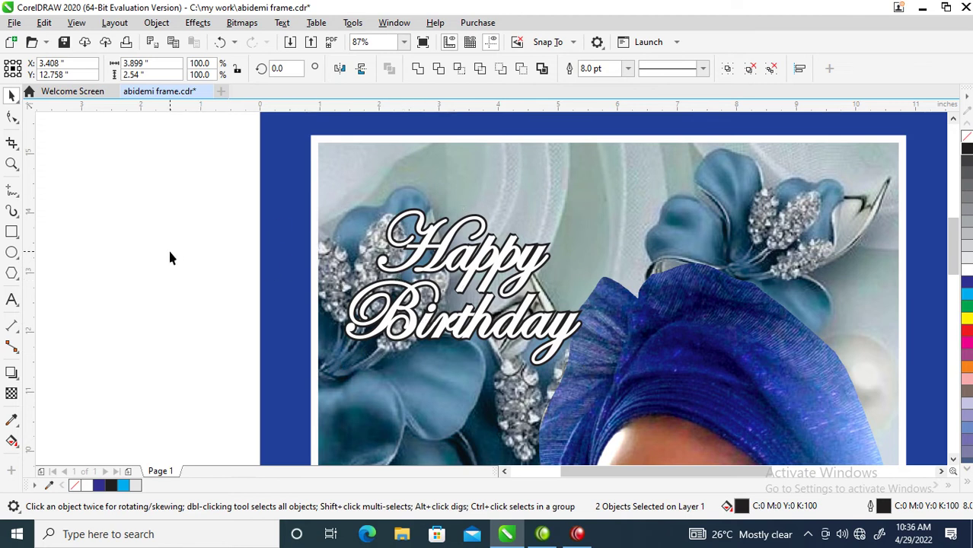
Set the black greeting copy's outline to 12 pt with rounded corners and place the outline behind the fill.
{"action": "left_click", "coordinate": [495, 261]}
{"action": "type", "text": "8"}
{"action": "key", "text": "Return"}
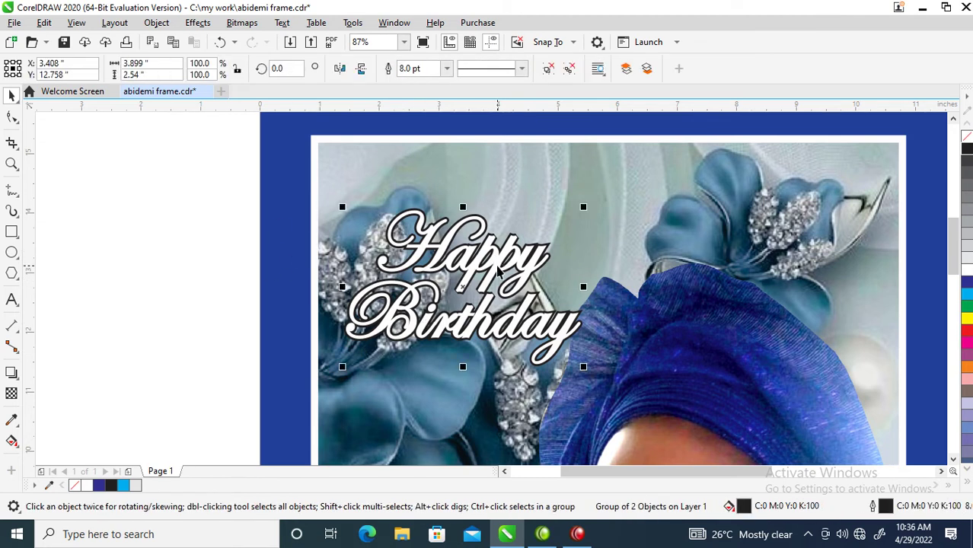
{"action": "key", "text": "F12"}
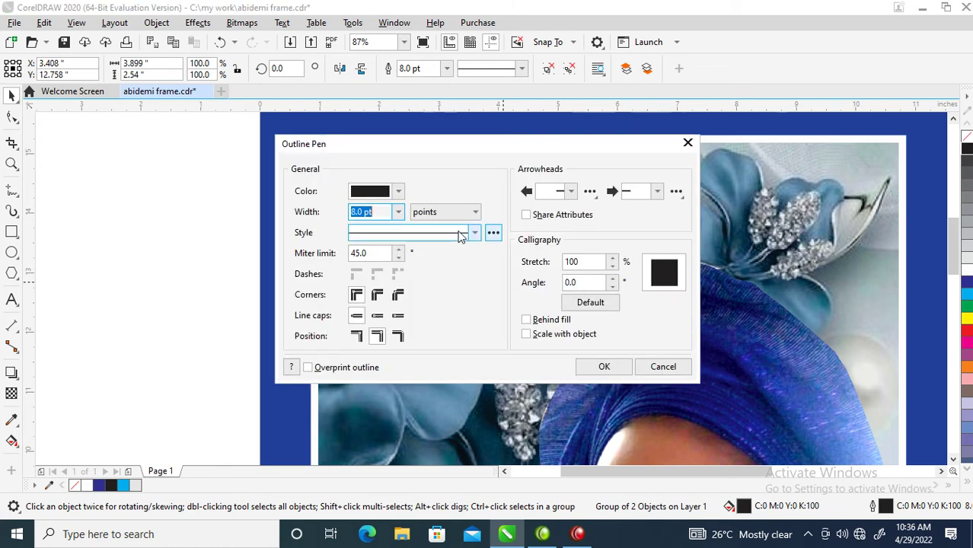
{"action": "type", "text": "12"}
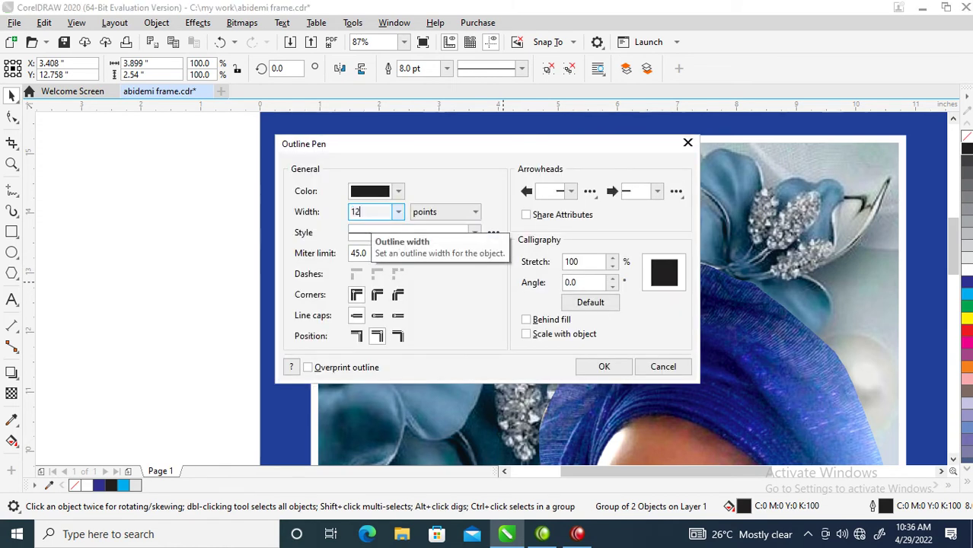
{"action": "left_click", "coordinate": [525, 320]}
{"action": "left_click", "coordinate": [376, 295]}
{"action": "left_click", "coordinate": [604, 367]}
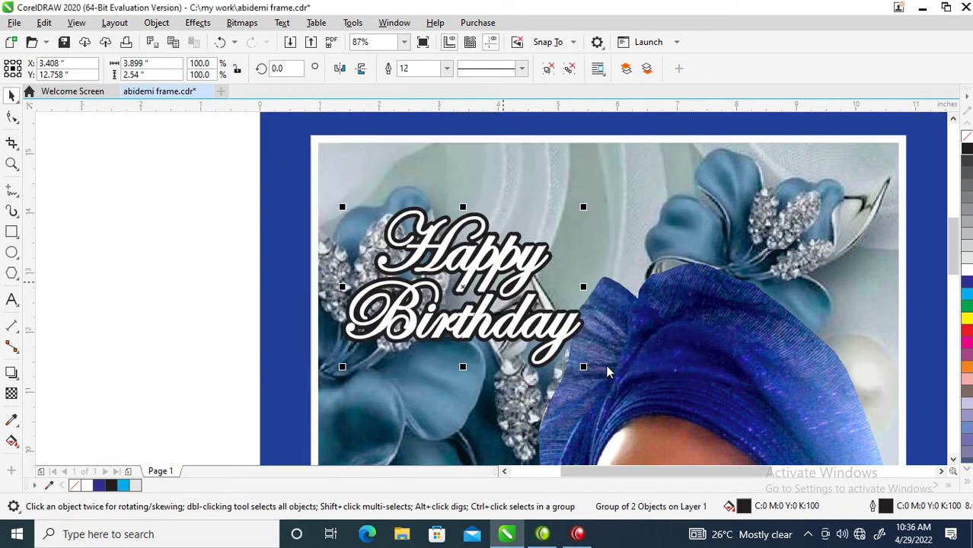
Add a drop shadow falling toward the lower right of the black greeting copy and set its opacity to 100.
{"action": "left_click", "coordinate": [12, 374]}
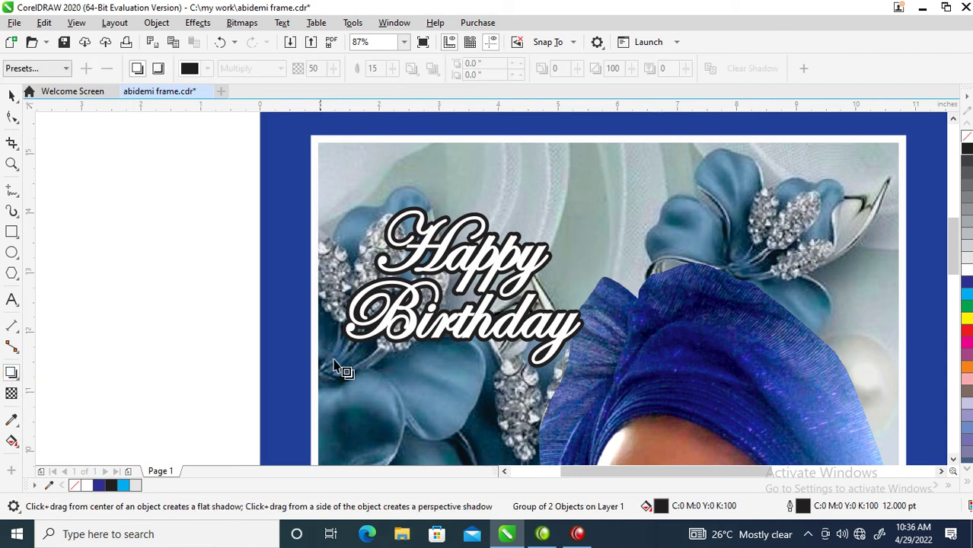
{"action": "left_click_drag", "start_coordinate": [462, 286], "coordinate": [524, 377]}
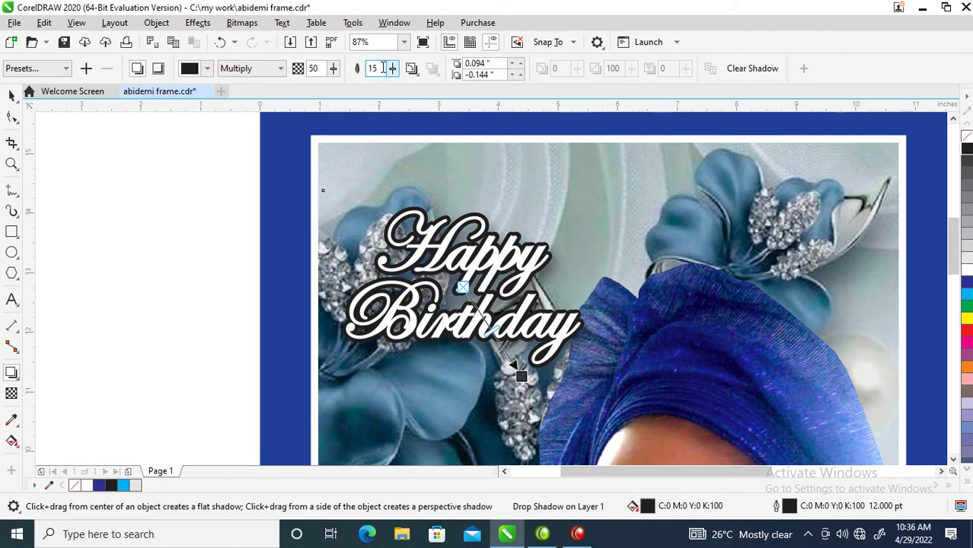
{"action": "double_click", "coordinate": [313, 68]}
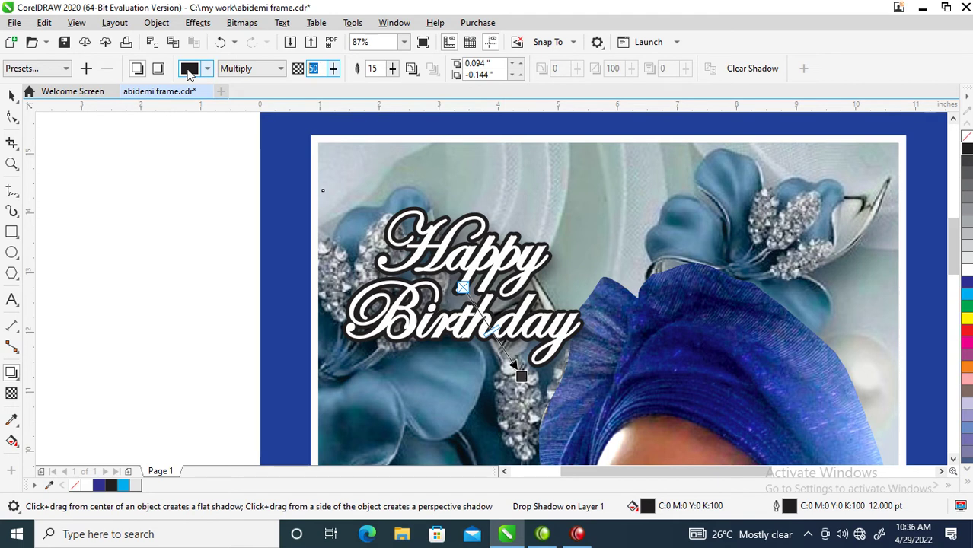
{"action": "type", "text": "100"}
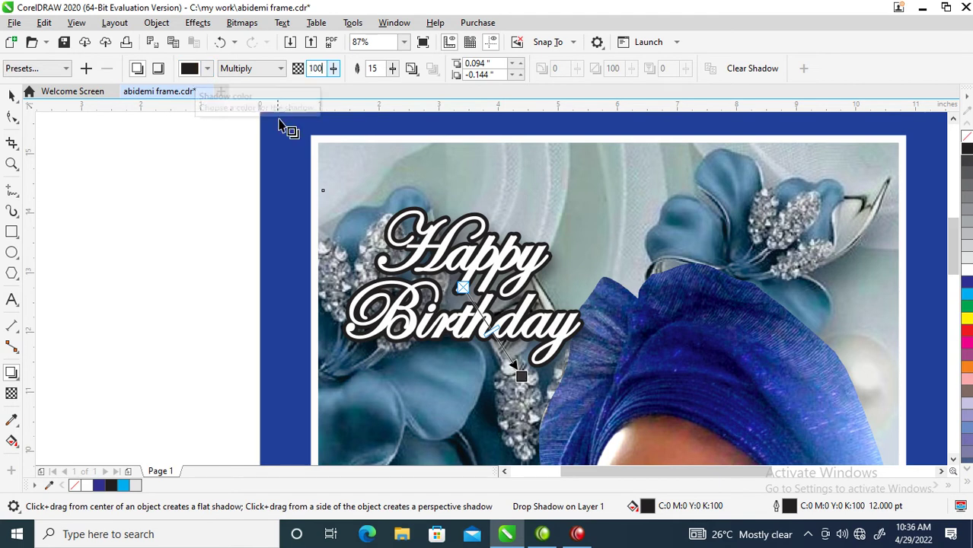
{"action": "key", "text": "Escape"}
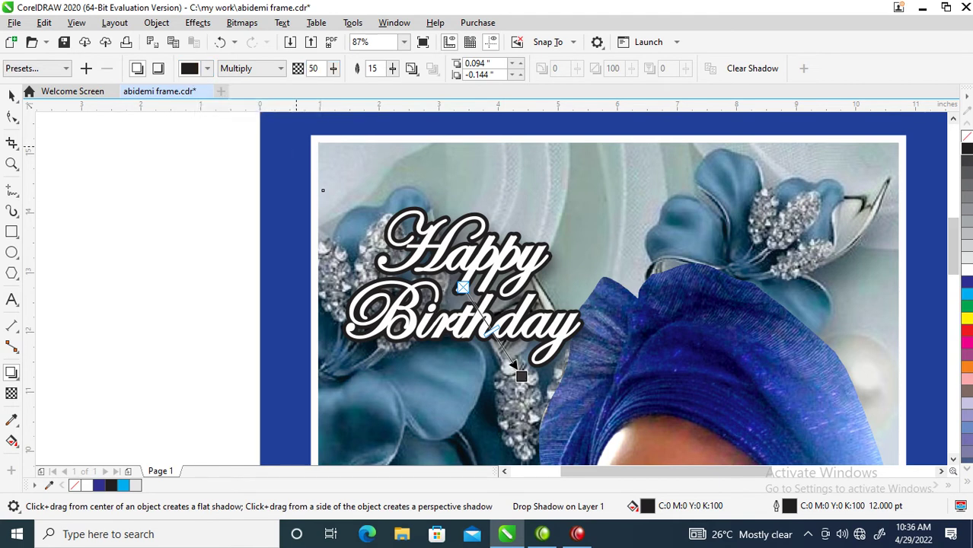
{"action": "double_click", "coordinate": [315, 68]}
{"action": "type", "text": "100"}
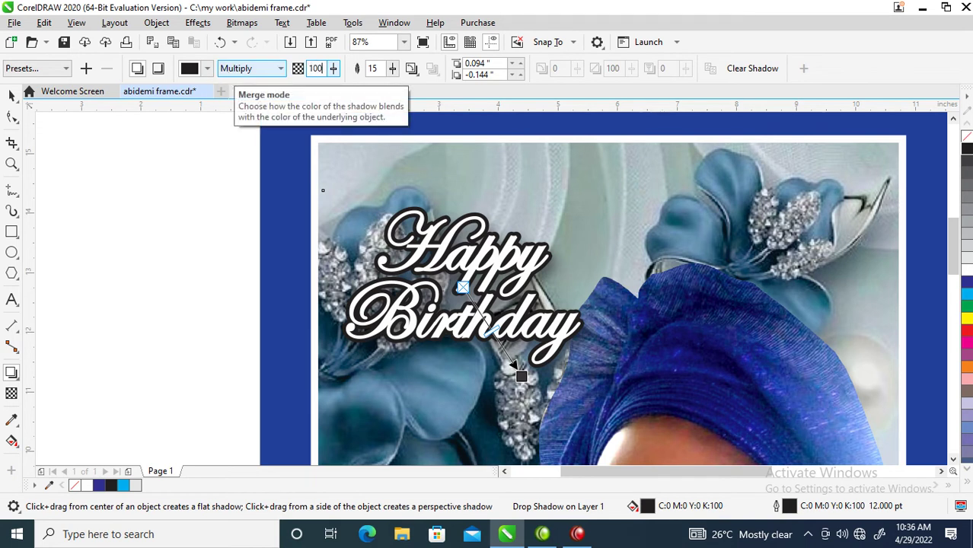
{"action": "key", "text": "Return"}
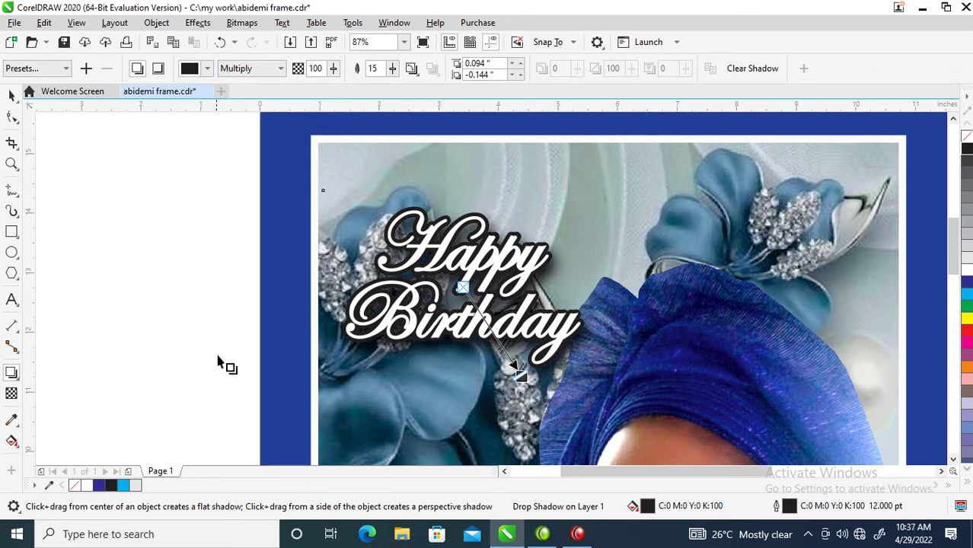
Break the drop shadow apart from the black greeting copy and group the selected greeting parts.
{"action": "left_click", "coordinate": [158, 22]}
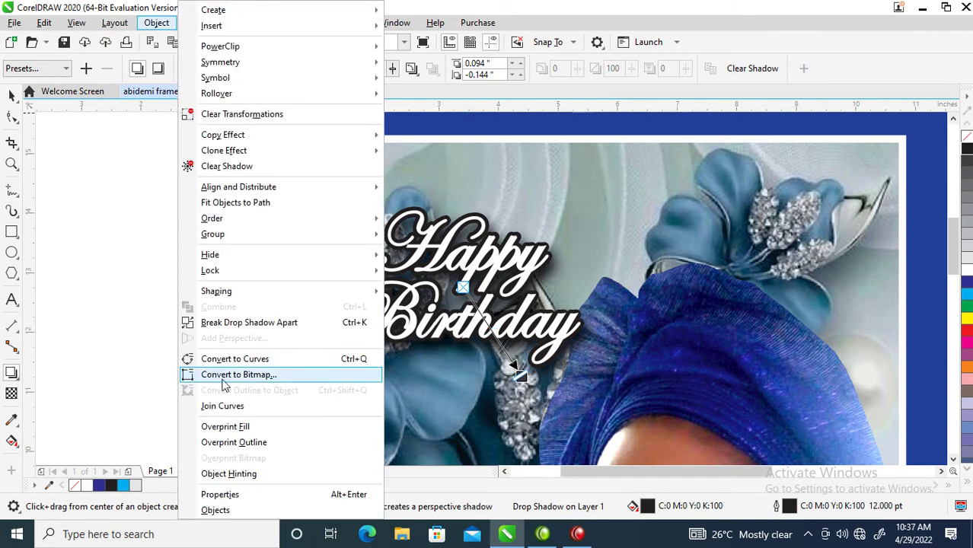
{"action": "left_click", "coordinate": [243, 325]}
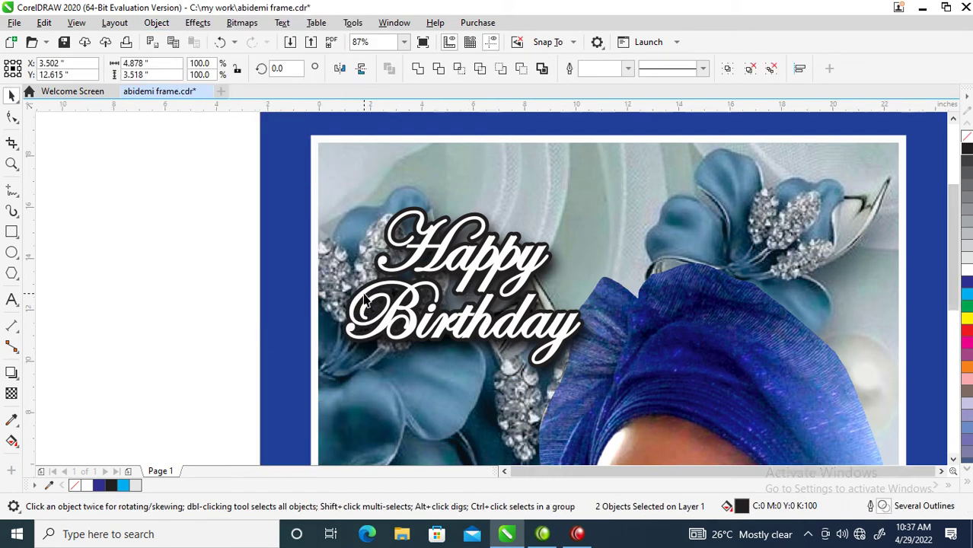
{"action": "scroll", "coordinate": [365, 300], "scroll_direction": "down", "scroll_amount": 5}
{"action": "key", "text": "ctrl+g"}
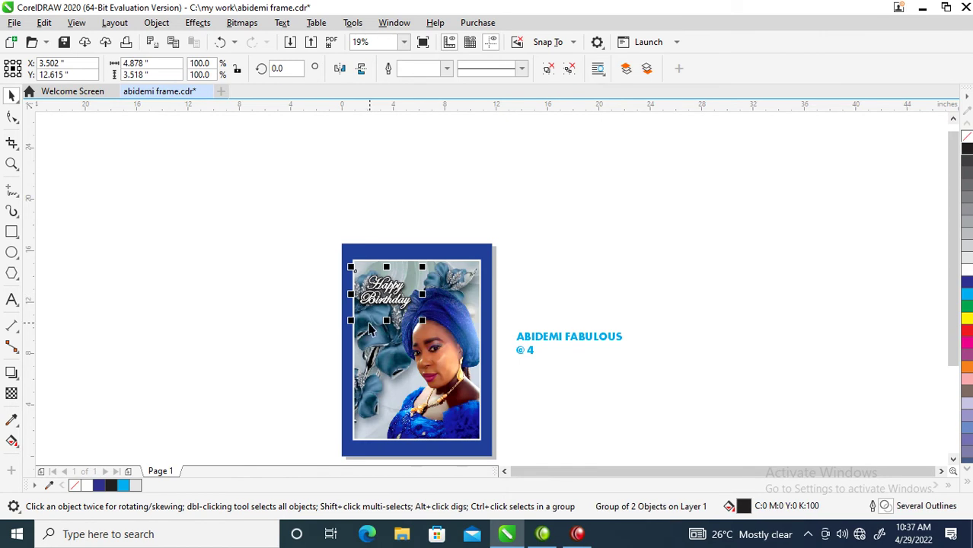
Separate the @ and 4 from the name line, unbold the 4, enlarge it to about 284 pt and set it beside the @.
{"action": "scroll", "coordinate": [658, 426], "scroll_direction": "up", "scroll_amount": 2}
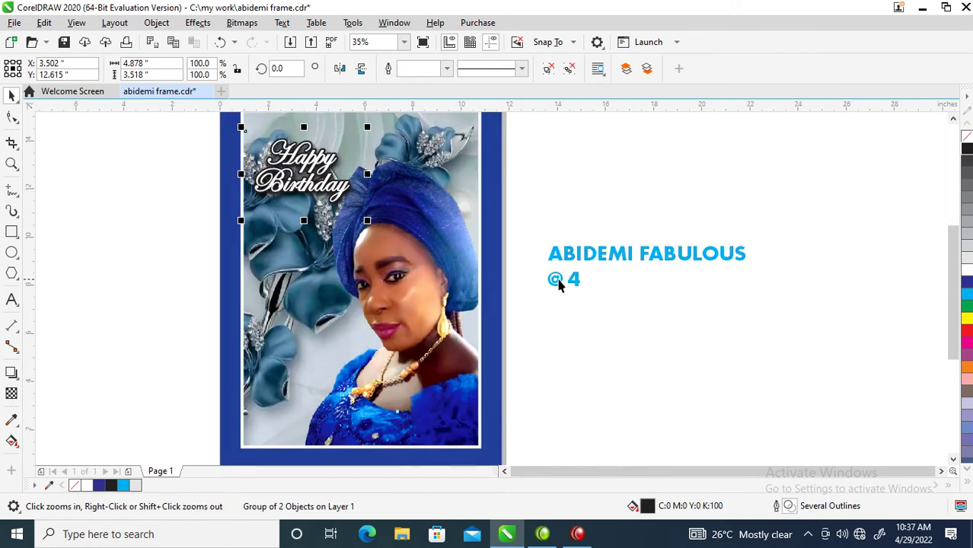
{"action": "left_click_drag", "start_coordinate": [524, 247], "coordinate": [806, 359]}
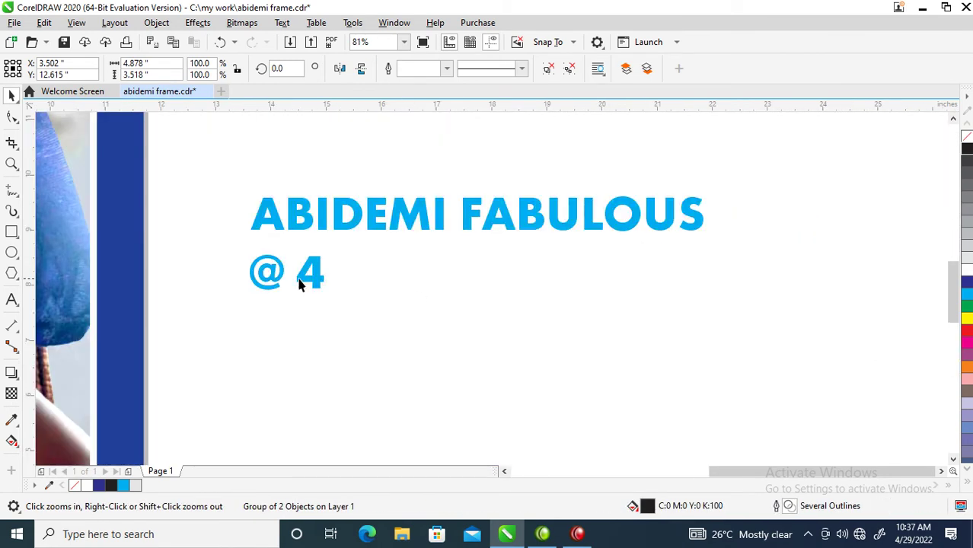
{"action": "left_click_drag", "start_coordinate": [311, 278], "coordinate": [388, 312]}
{"action": "left_click", "coordinate": [394, 311]}
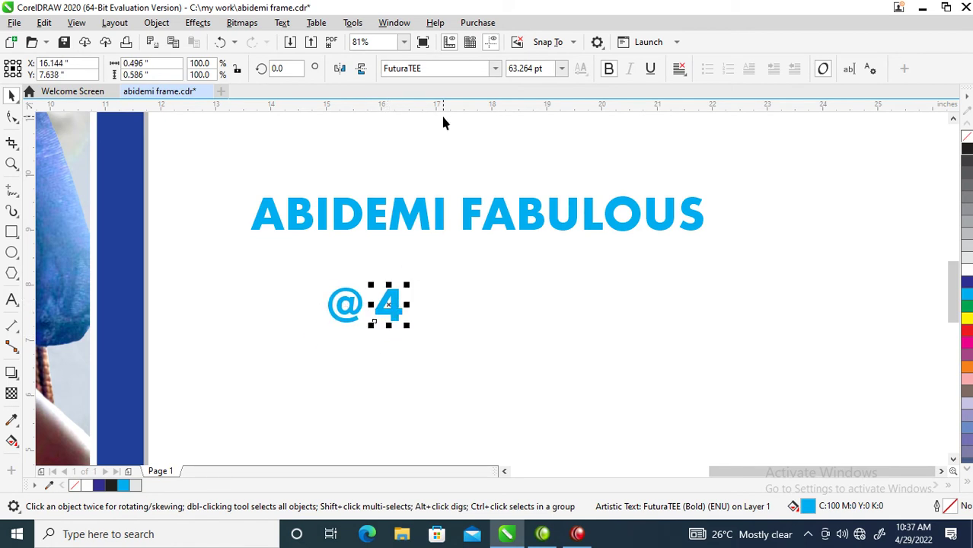
{"action": "left_click", "coordinate": [608, 68]}
{"action": "left_click_drag", "start_coordinate": [406, 326], "coordinate": [489, 401]}
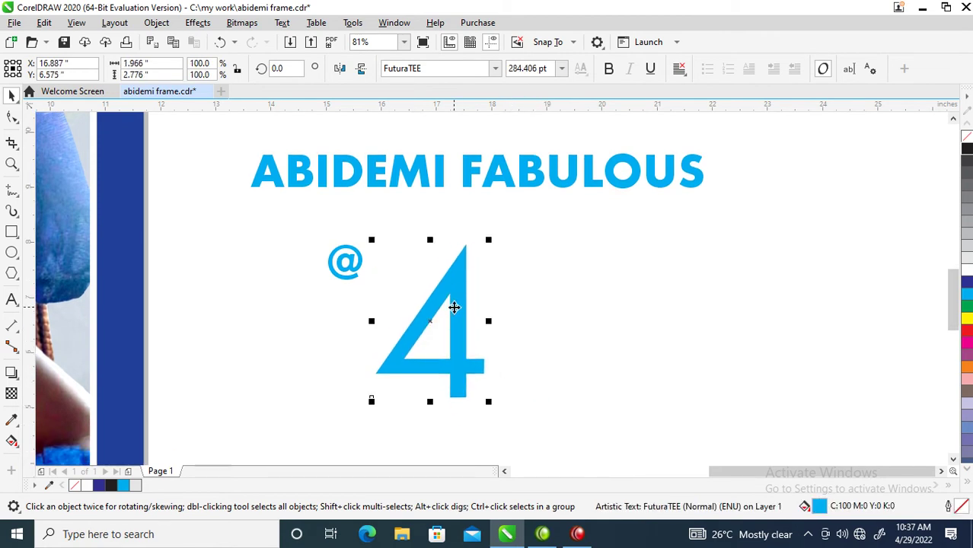
{"action": "left_click_drag", "start_coordinate": [454, 305], "coordinate": [419, 265]}
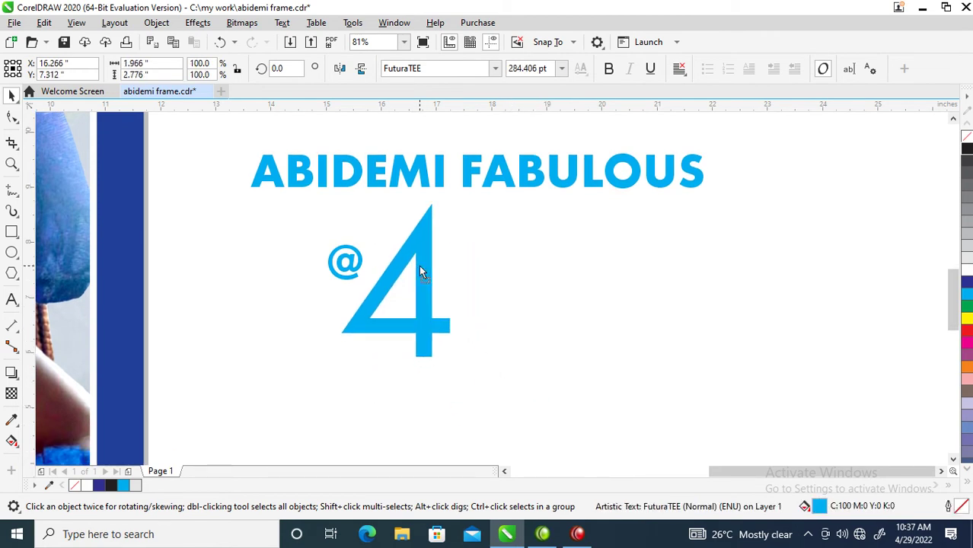
Draw a circle about 2.6 inches wide beside the 4 and combine it with a concentric copy about 2.1 inches wide to form a zero.
{"action": "left_click", "coordinate": [13, 252]}
{"action": "left_click_drag", "start_coordinate": [442, 235], "coordinate": [591, 382]}
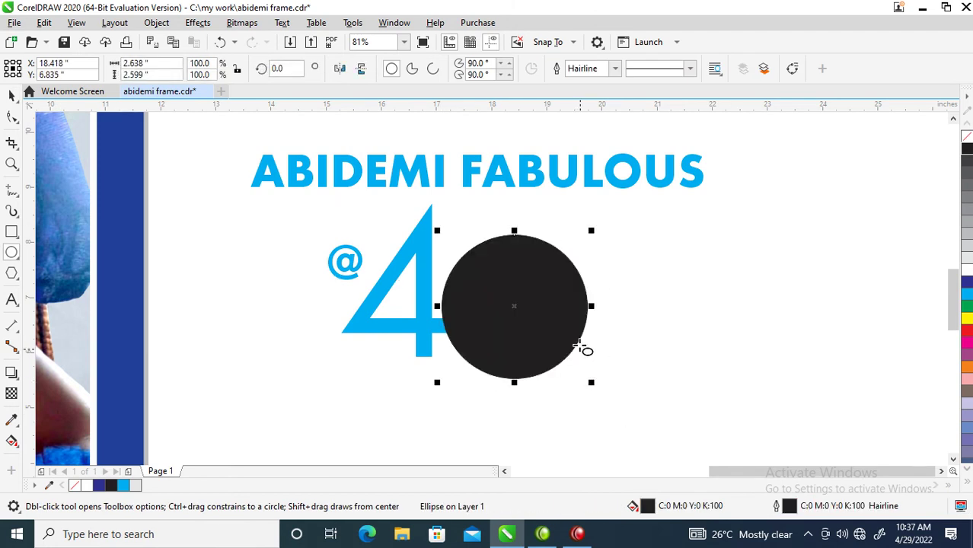
{"action": "key", "text": "space"}
{"action": "left_click_drag", "start_coordinate": [592, 230], "coordinate": [599, 255]}
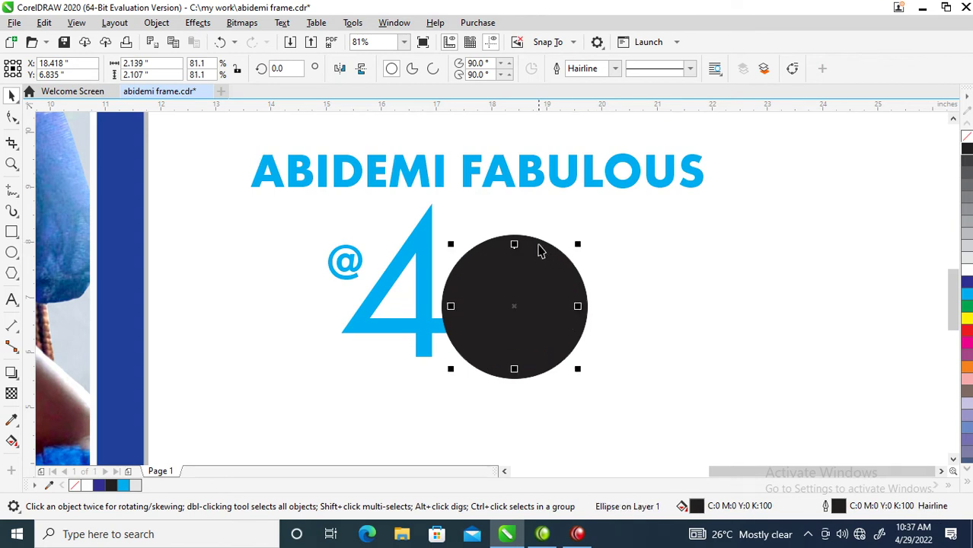
{"action": "left_click", "coordinate": [537, 246], "text": "shift"}
{"action": "key", "text": "ctrl+l"}
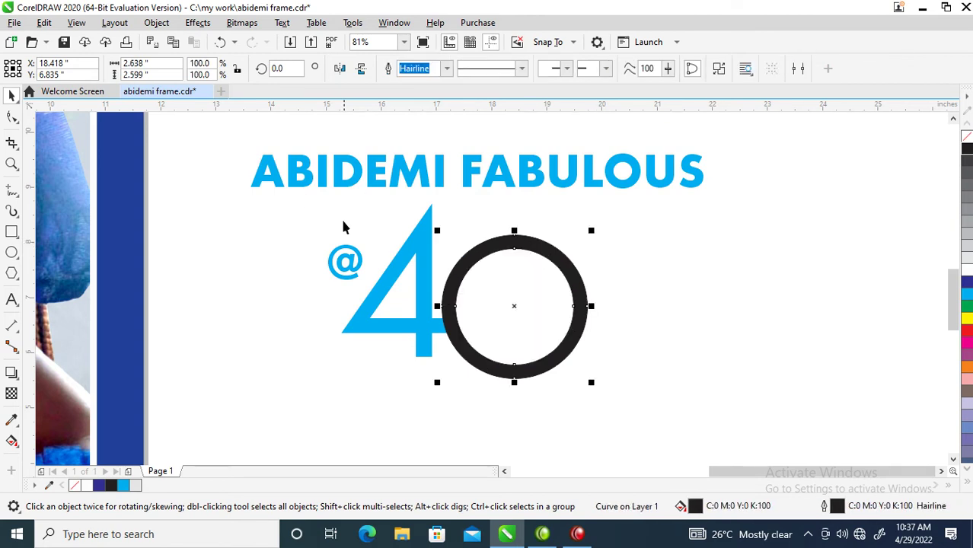
{"action": "left_click_drag", "start_coordinate": [415, 250], "coordinate": [518, 235]}
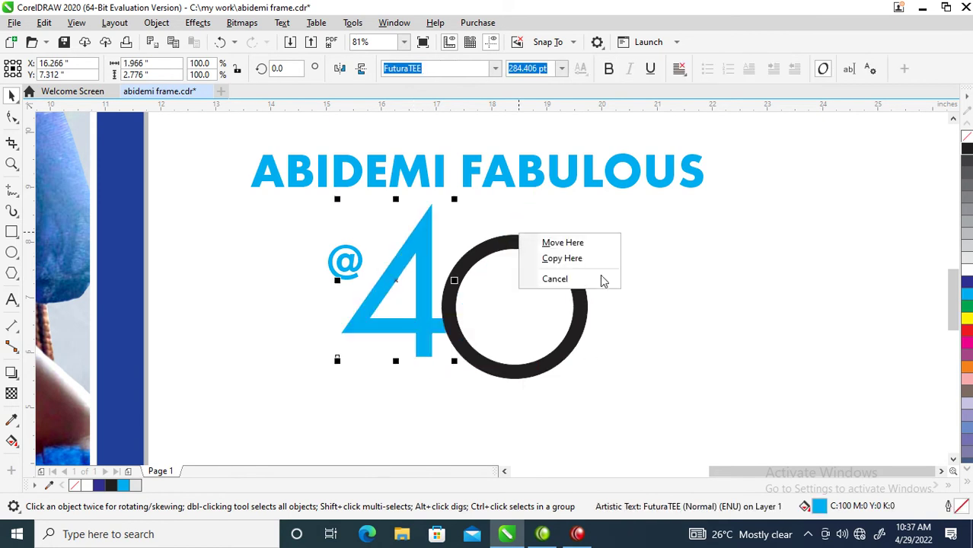
{"action": "left_click", "coordinate": [424, 242]}
{"action": "left_click", "coordinate": [421, 250]}
{"action": "left_click_drag", "start_coordinate": [420, 251], "coordinate": [560, 257]}
{"action": "left_click", "coordinate": [645, 174]}
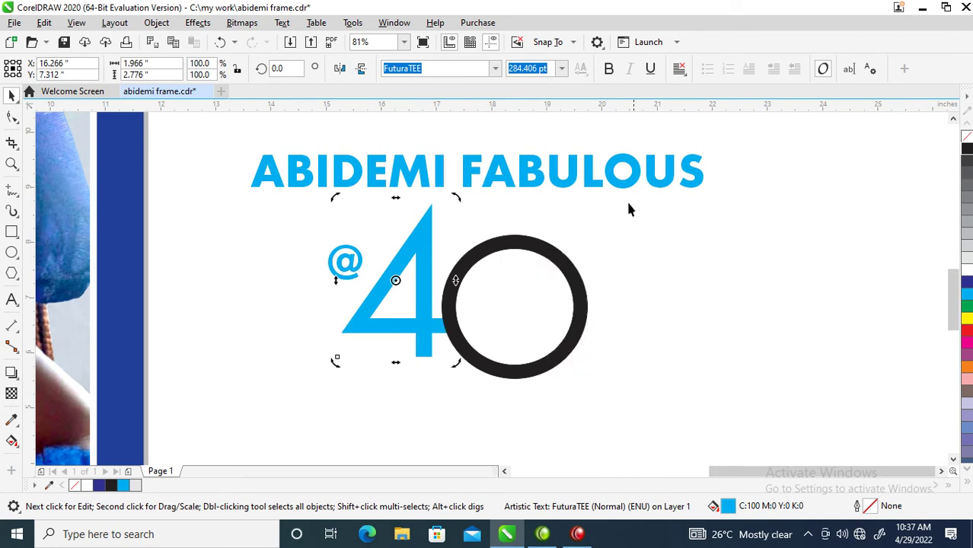
Fill the ring that forms the zero with dark blue (C:100 M:100 Y:0 K:0).
{"action": "left_click", "coordinate": [560, 257]}
{"action": "left_click", "coordinate": [967, 282]}
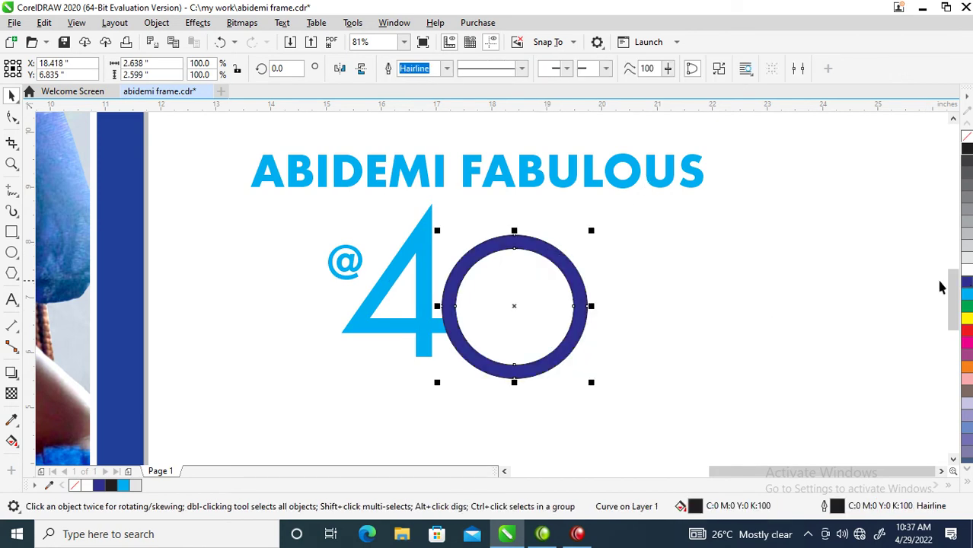
Move the @ sign above the ring next to the 4's tip and shift the name text higher.
{"action": "key", "text": "z"}
{"action": "right_click", "coordinate": [349, 220]}
{"action": "left_click_drag", "start_coordinate": [278, 147], "coordinate": [617, 341]}
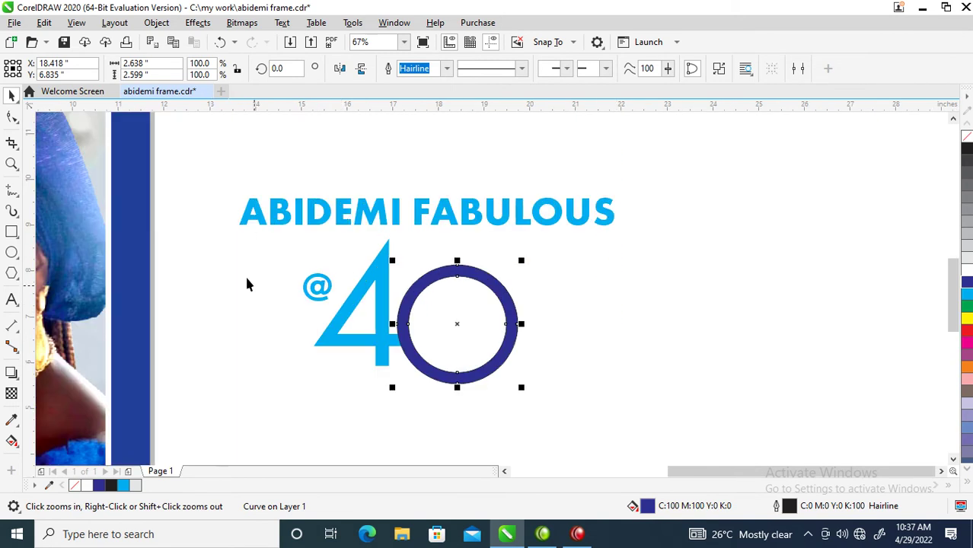
{"action": "left_click", "coordinate": [319, 288]}
{"action": "left_click_drag", "start_coordinate": [318, 289], "coordinate": [406, 159]}
{"action": "left_click", "coordinate": [371, 221]}
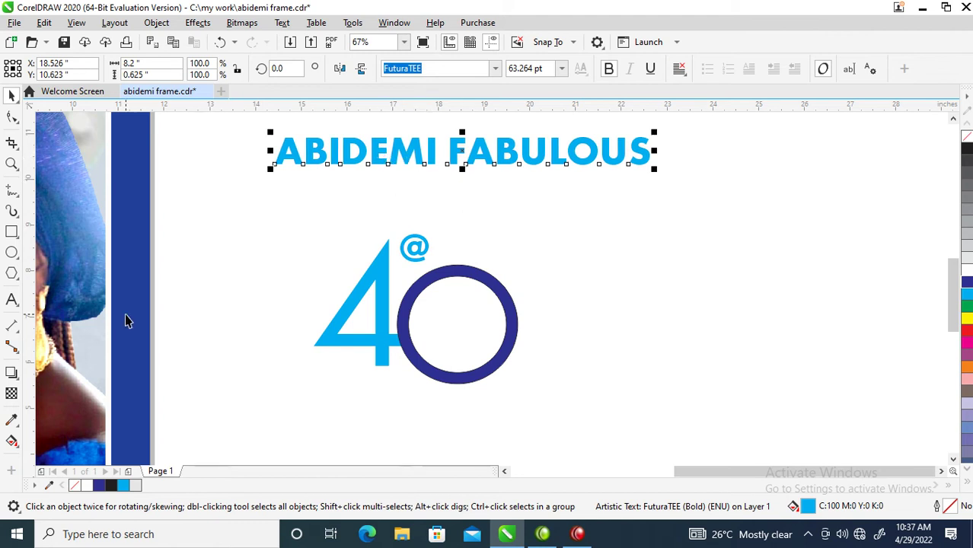
Draw an unfilled circle about 5.24 inches wide around the 40 and add concentric copies about 6.58 and 7.89 inches wide.
{"action": "left_click", "coordinate": [13, 253]}
{"action": "left_click_drag", "start_coordinate": [288, 188], "coordinate": [531, 396]}
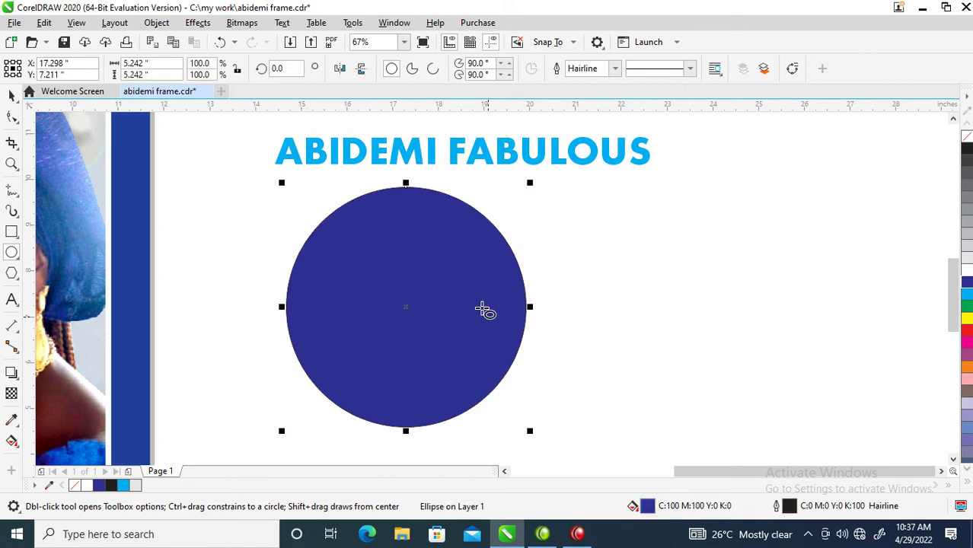
{"action": "key", "text": "space"}
{"action": "key", "text": "Down"}
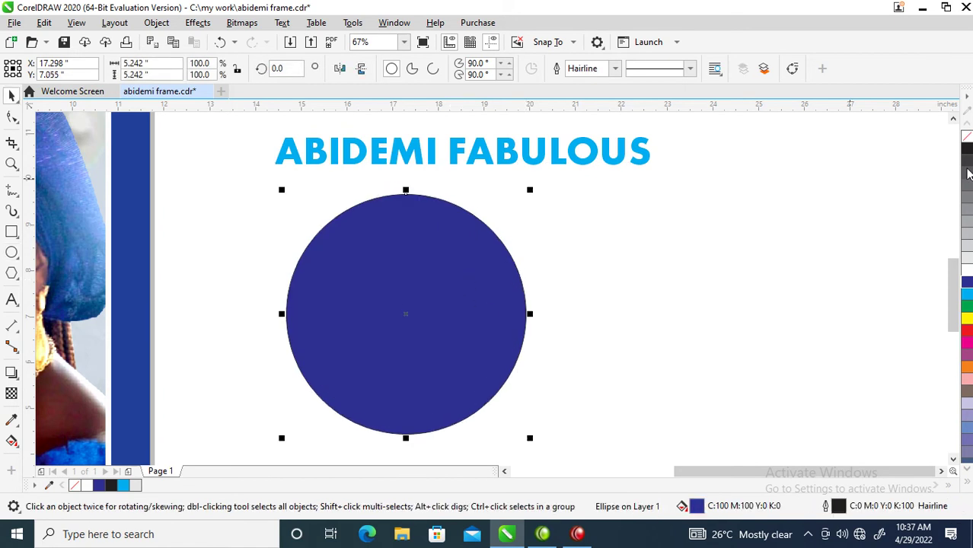
{"action": "left_click", "coordinate": [967, 137]}
{"action": "left_click_drag", "start_coordinate": [530, 190], "coordinate": [620, 156]}
{"action": "left_click_drag", "start_coordinate": [562, 163], "coordinate": [674, 131]}
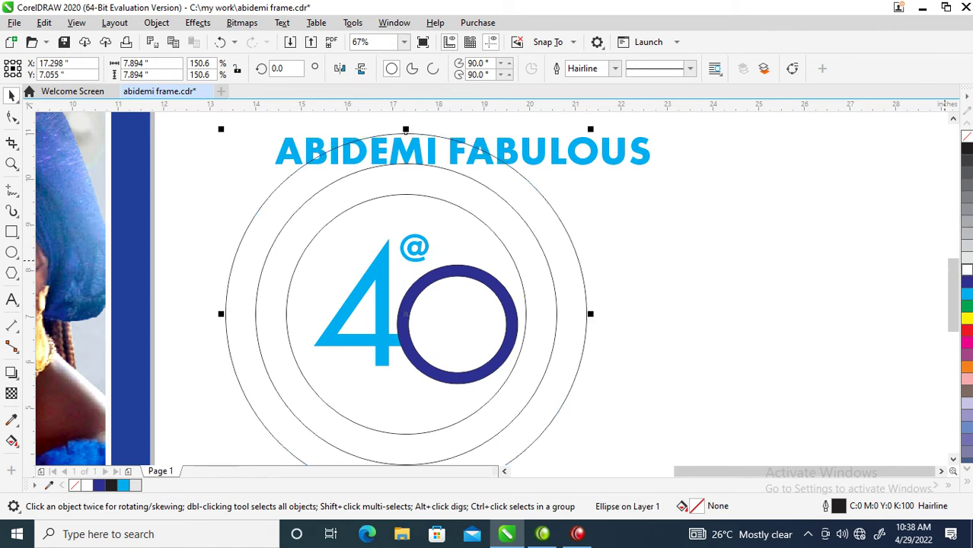
Fill the largest circle dark blue behind everything and fill the middle circle with C:100 M:35 blue, keeping the 40 in front.
{"action": "left_click", "coordinate": [968, 283]}
{"action": "key", "text": "shift+Page_Down"}
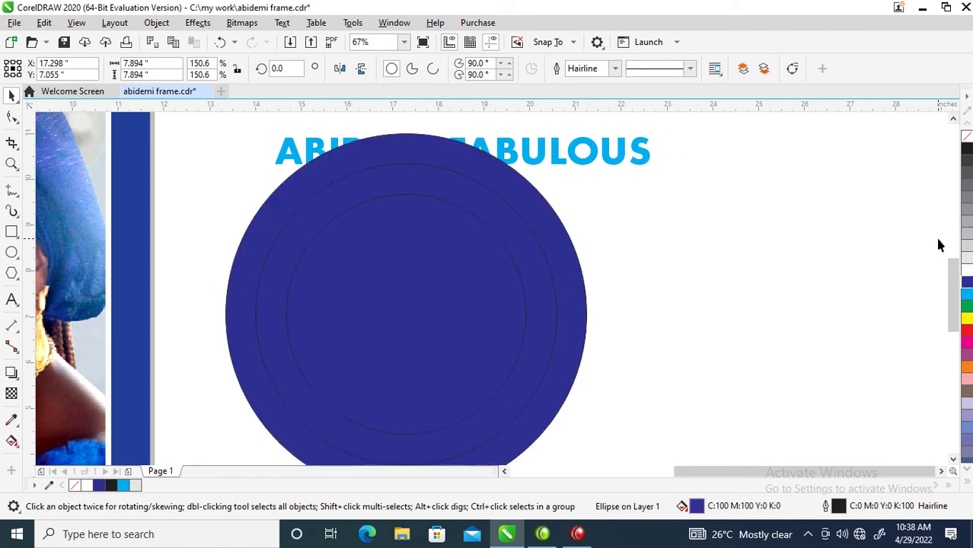
{"action": "left_click", "coordinate": [471, 183]}
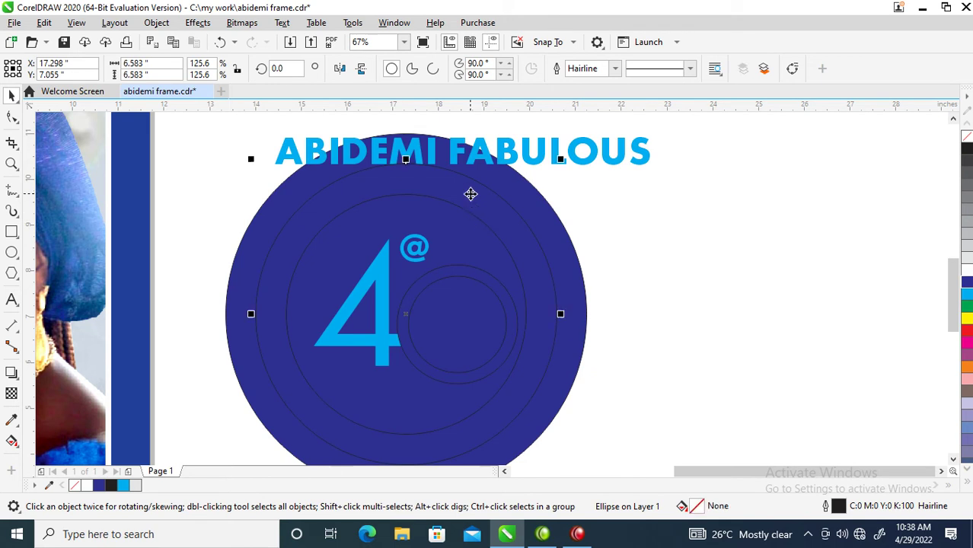
{"action": "left_click", "coordinate": [968, 289]}
{"action": "left_click", "coordinate": [968, 285]}
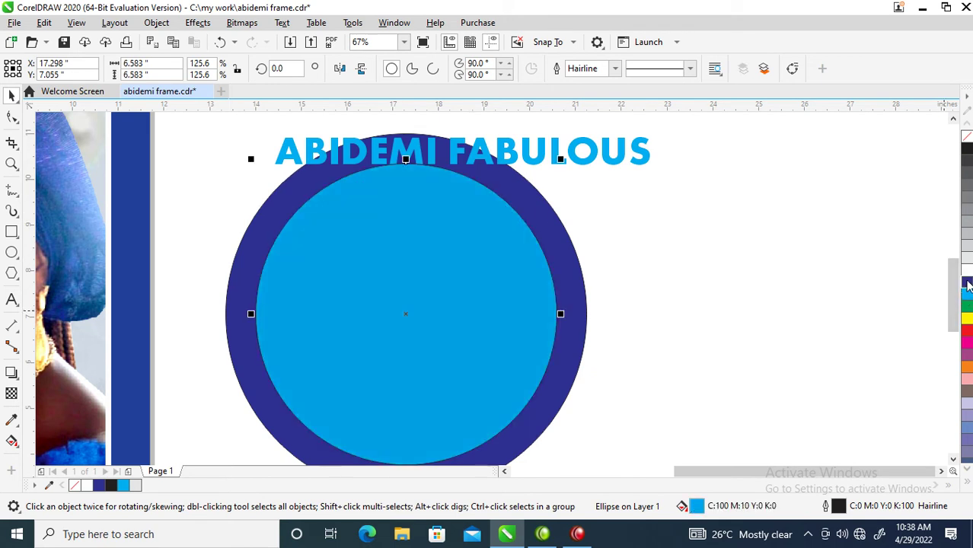
{"action": "left_click", "coordinate": [968, 286]}
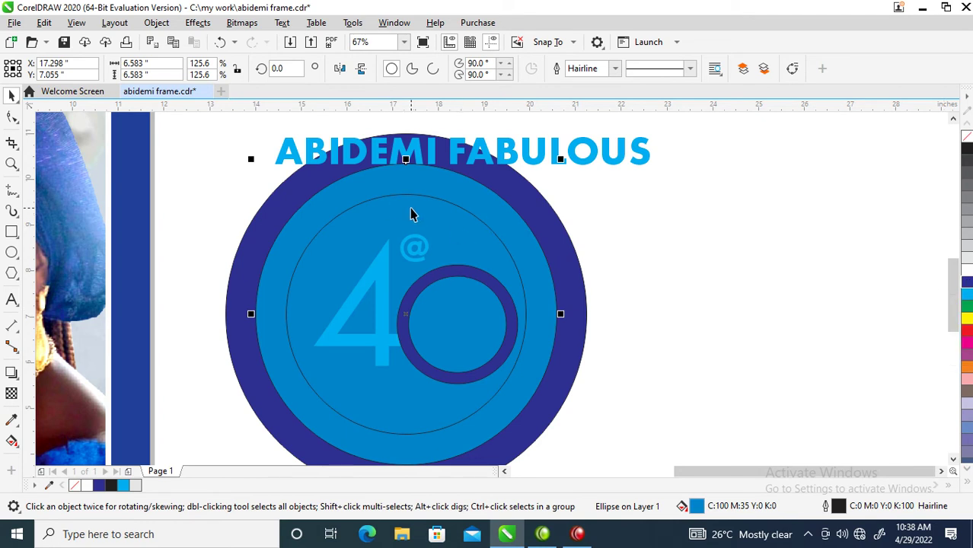
Shrink the innermost circle around the 40 to about 4.71 inches and leave it without a fill.
{"action": "left_click", "coordinate": [413, 207]}
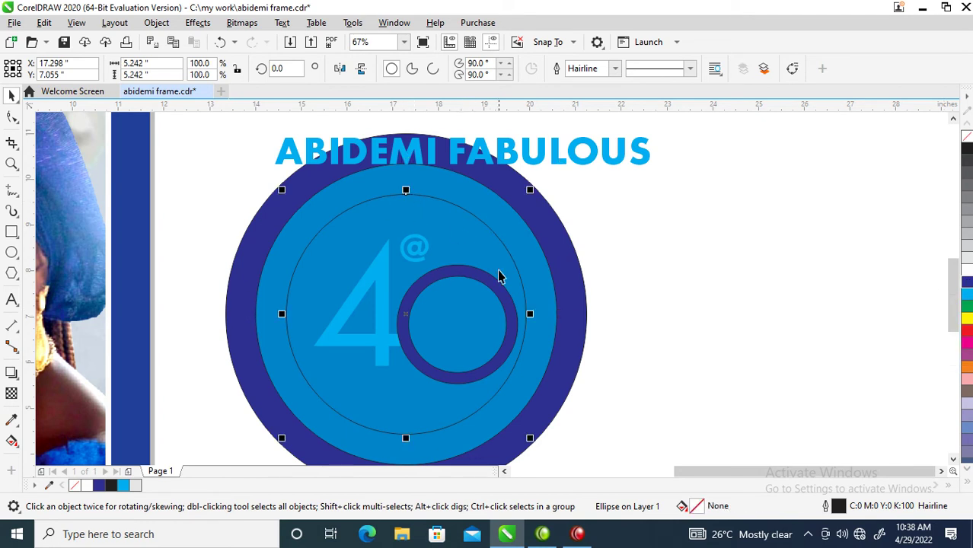
{"action": "left_click", "coordinate": [967, 284]}
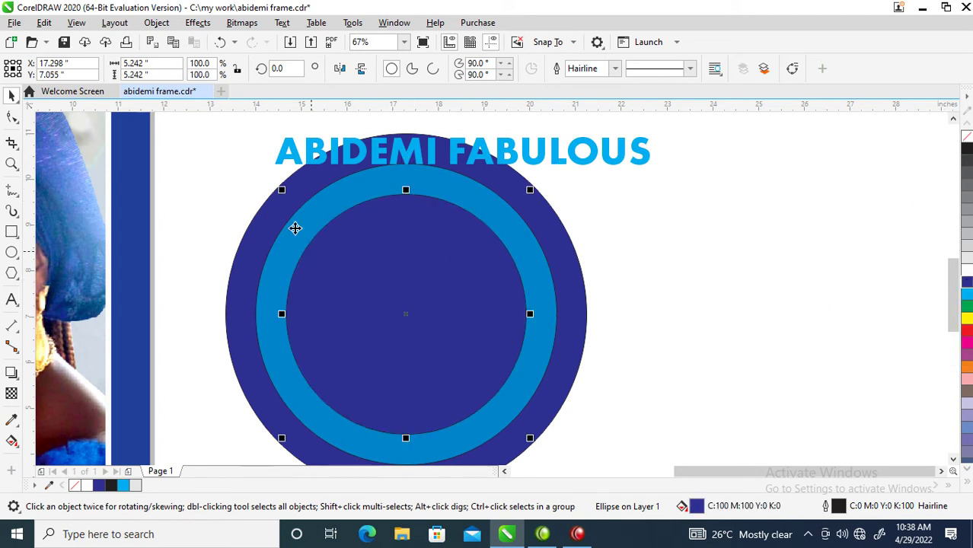
{"action": "left_click_drag", "start_coordinate": [530, 190], "coordinate": [518, 202]}
{"action": "left_click", "coordinate": [967, 134]}
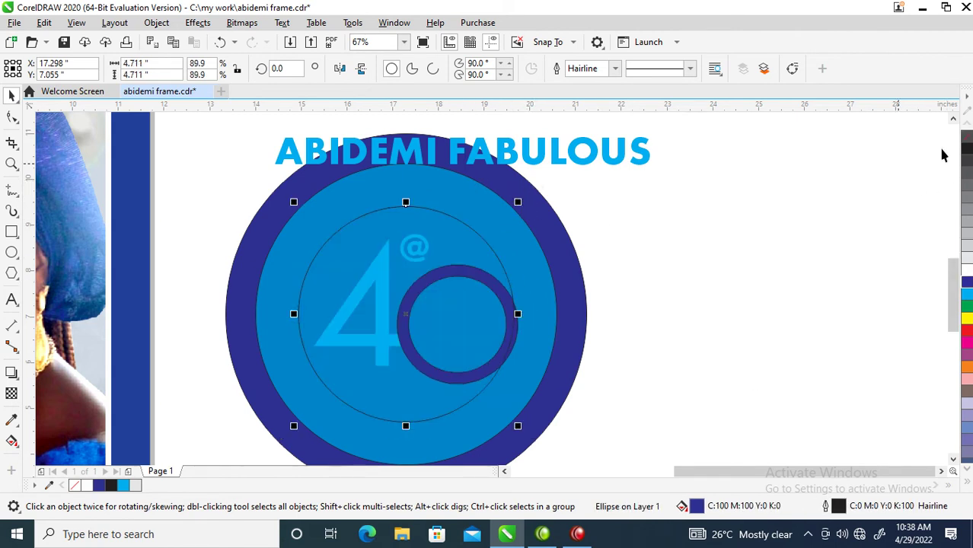
Trim the innermost circle's shape out of both the middle blue circle and the outer dark blue circle.
{"action": "left_click", "coordinate": [463, 197], "text": "shift"}
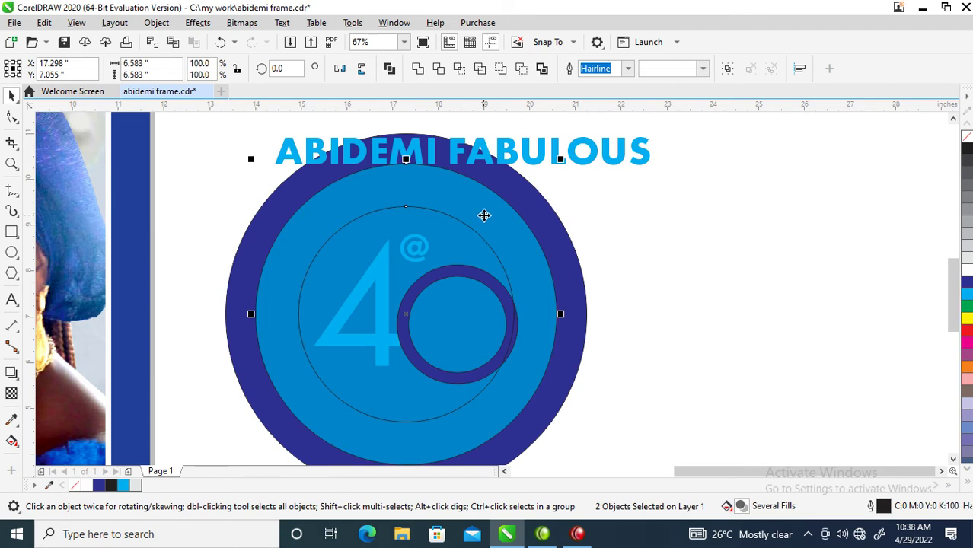
{"action": "left_click", "coordinate": [439, 68]}
{"action": "left_click", "coordinate": [424, 223]}
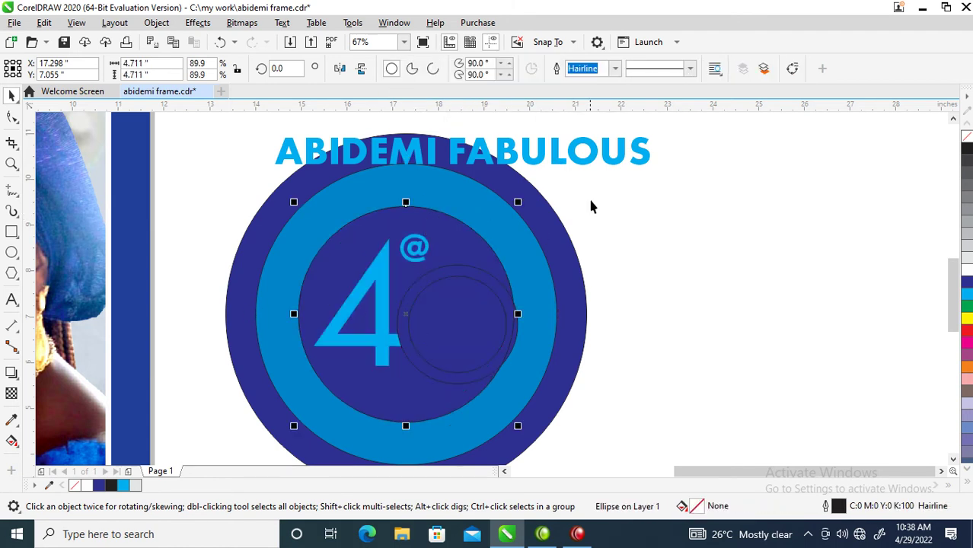
{"action": "left_click", "coordinate": [552, 212], "text": "shift"}
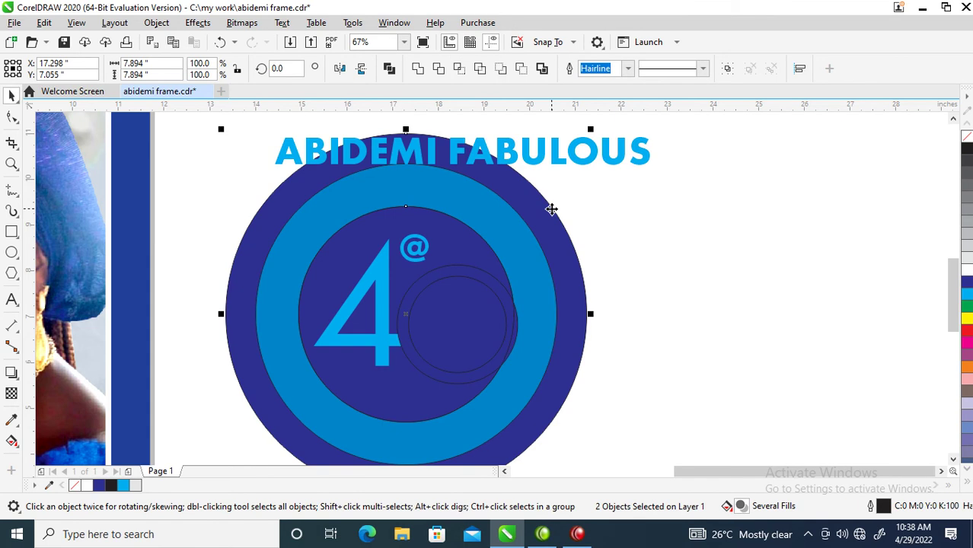
{"action": "left_click", "coordinate": [438, 70]}
{"action": "left_click", "coordinate": [433, 218]}
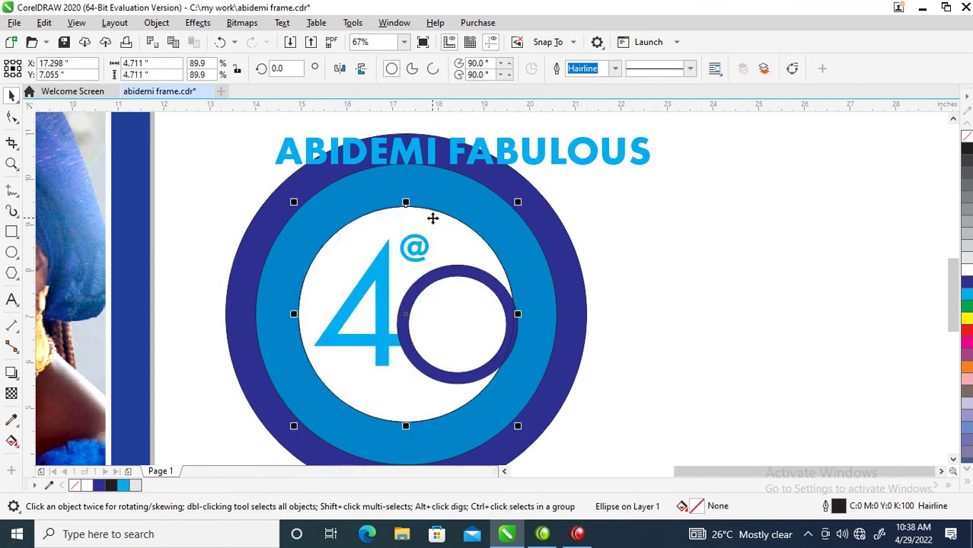
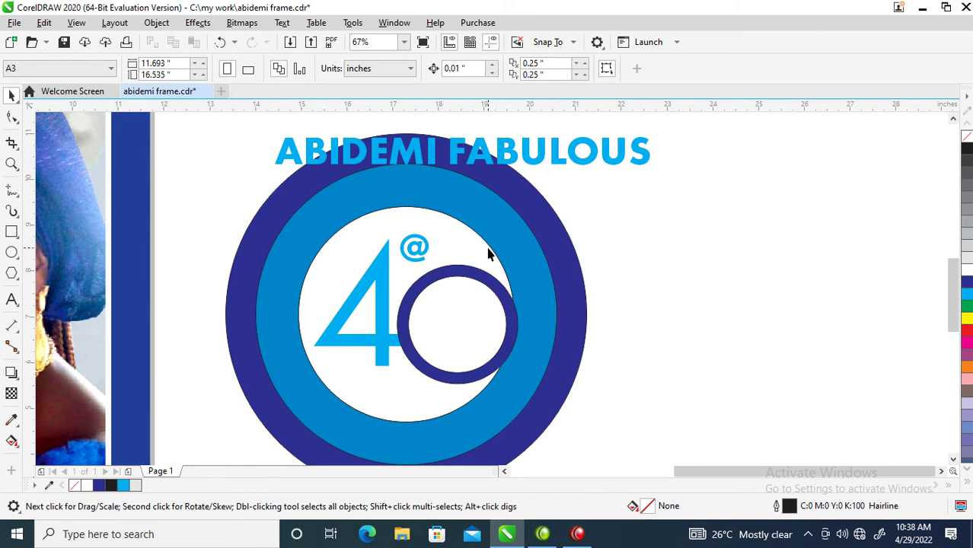
Enlarge the innermost circle to about 5.27 inches and move the name text over the top of the blue ring.
{"action": "left_click", "coordinate": [511, 271]}
{"action": "left_click_drag", "start_coordinate": [515, 206], "coordinate": [447, 182]}
{"action": "left_click", "coordinate": [531, 166]}
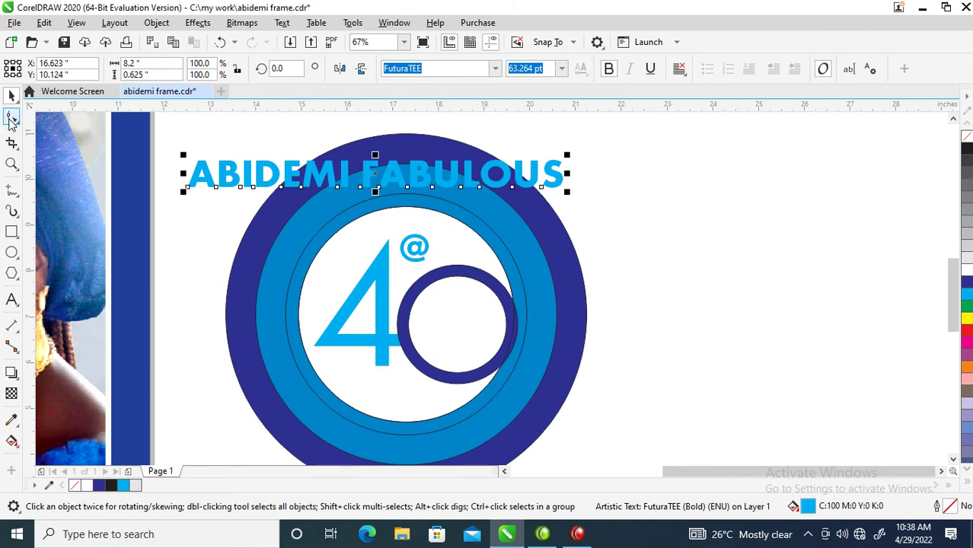
Tighten the name text's letter spacing until it is about 6.9 inches wide and fill it white.
{"action": "left_click", "coordinate": [12, 116]}
{"action": "left_click_drag", "start_coordinate": [568, 195], "coordinate": [504, 191]}
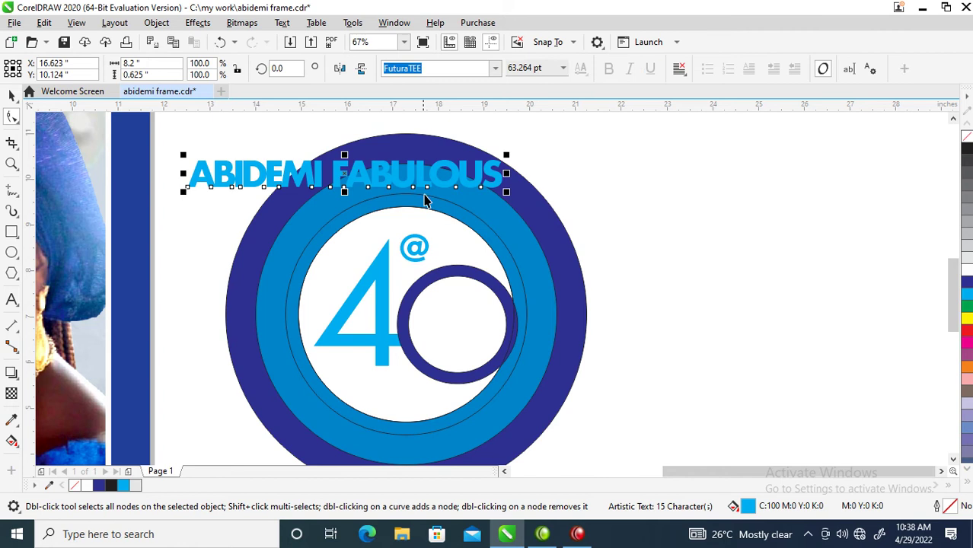
{"action": "key", "text": "space"}
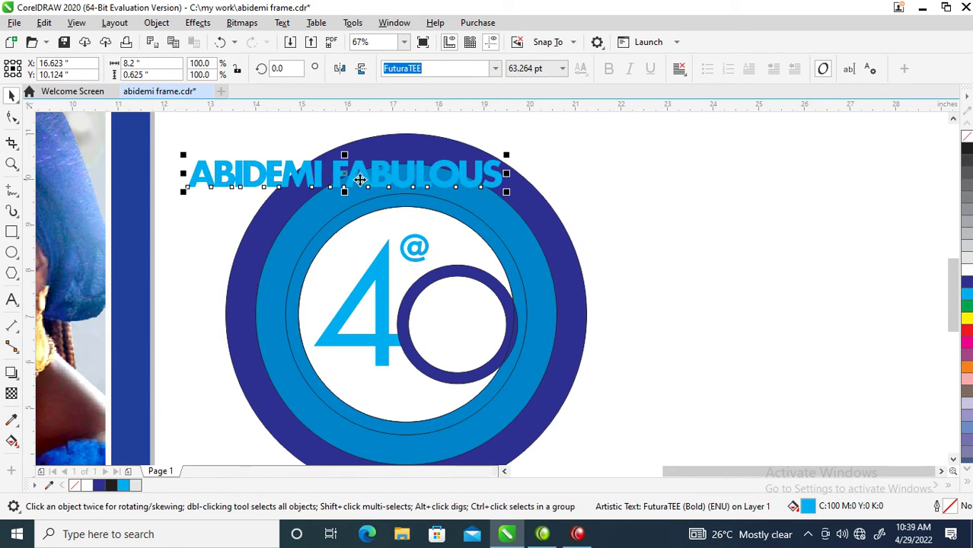
{"action": "left_click", "coordinate": [967, 271]}
Fit the name text to the 5.27-inch circle's path and slide it counter-clockwise along the upper left of the badge.
{"action": "left_click", "coordinate": [386, 196]}
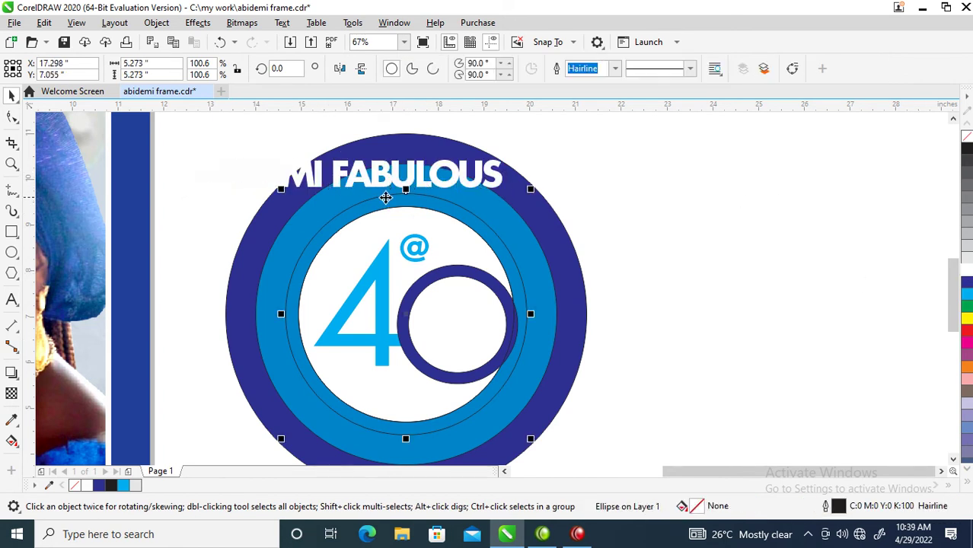
{"action": "left_click", "coordinate": [434, 191]}
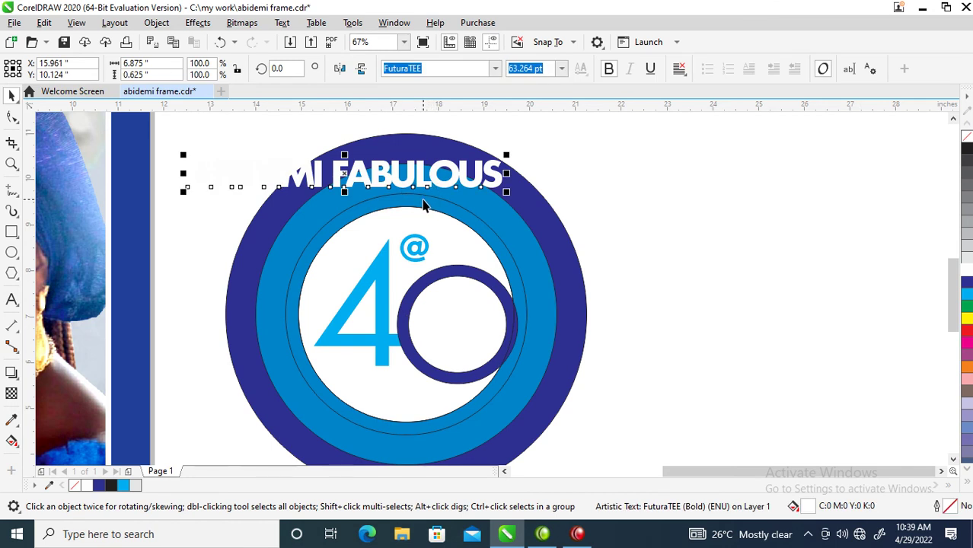
{"action": "left_click", "coordinate": [424, 204], "text": "shift"}
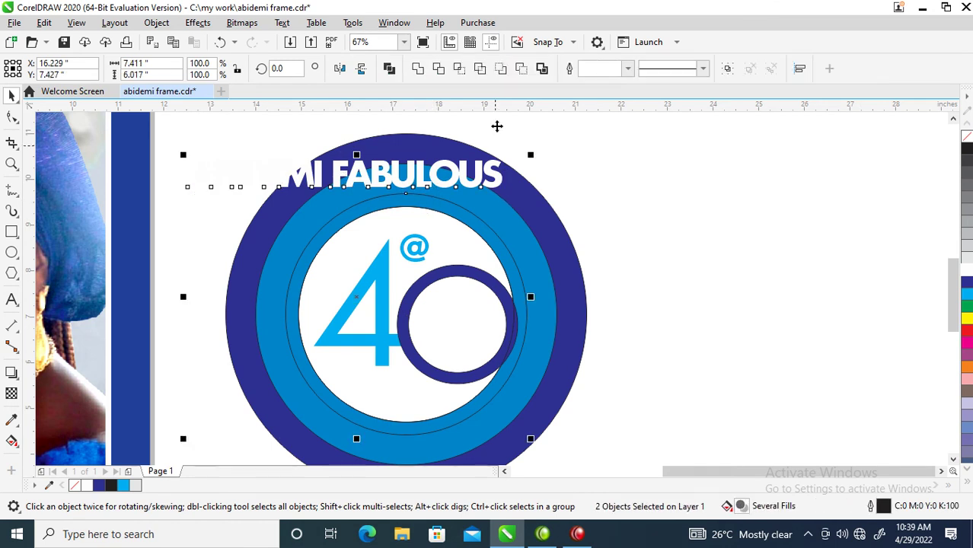
{"action": "left_click", "coordinate": [283, 24]}
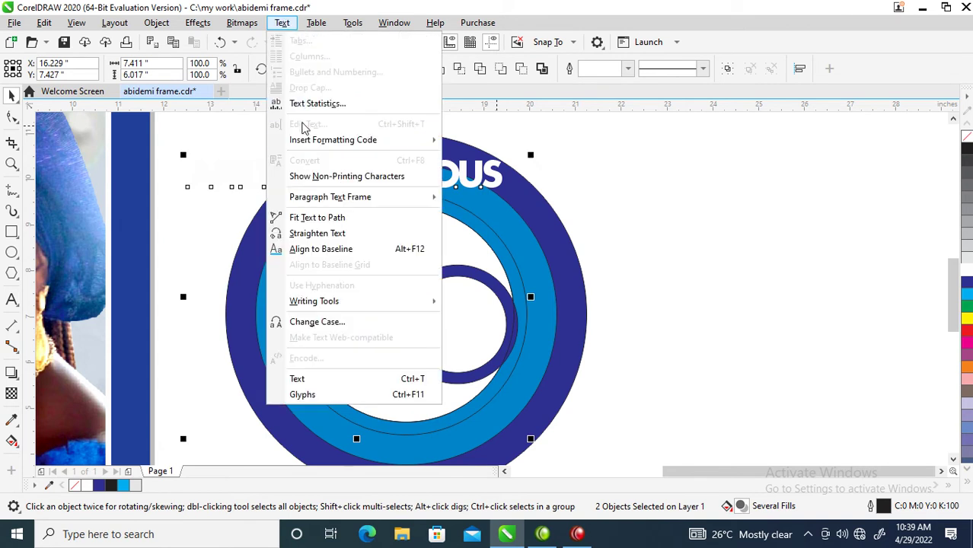
{"action": "left_click", "coordinate": [312, 220]}
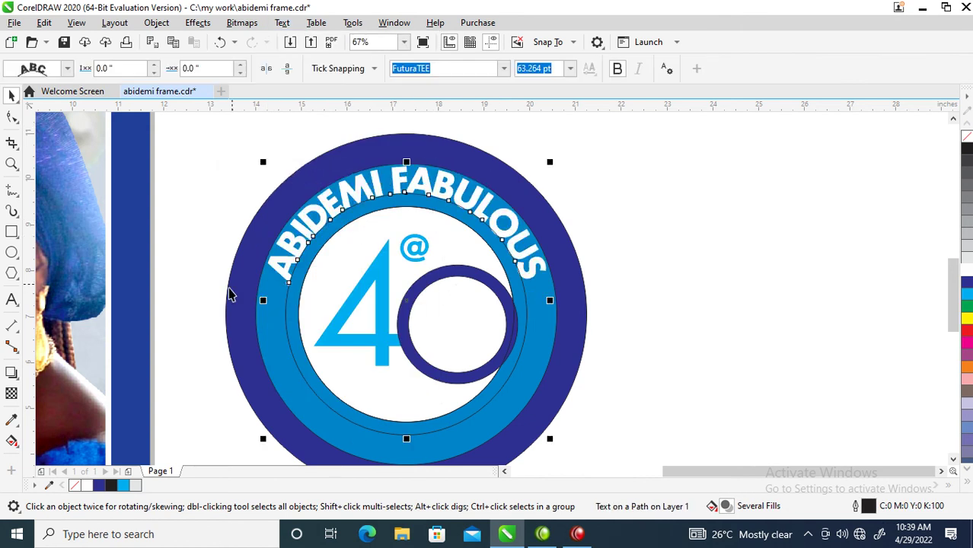
{"action": "left_click_drag", "start_coordinate": [289, 283], "coordinate": [289, 341]}
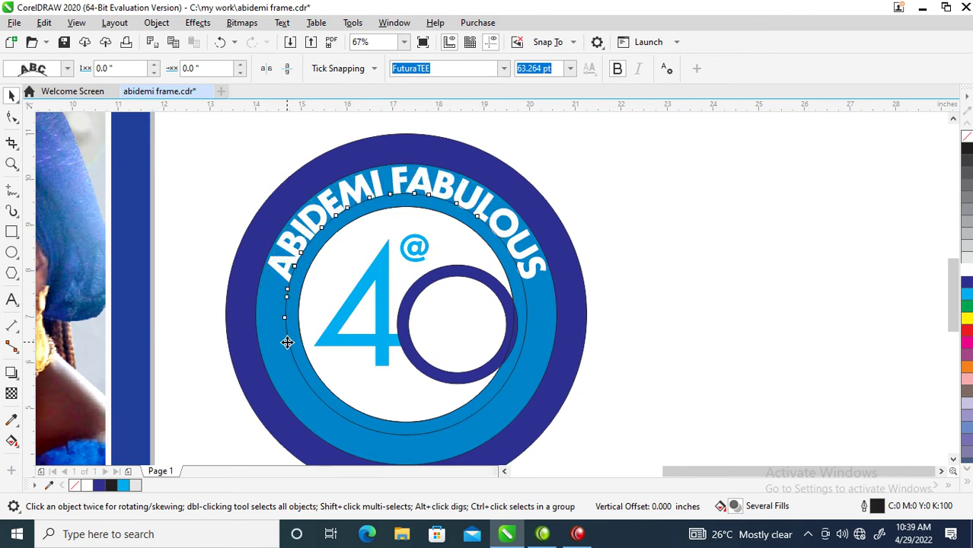
Break the curved name text apart from its path and delete the circle it was fitted to.
{"action": "left_click", "coordinate": [156, 23]}
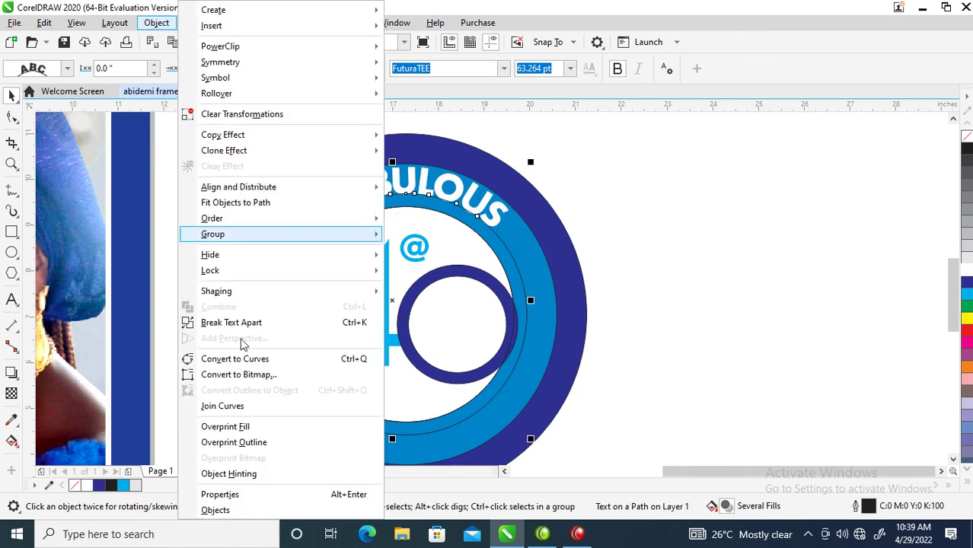
{"action": "left_click", "coordinate": [248, 323]}
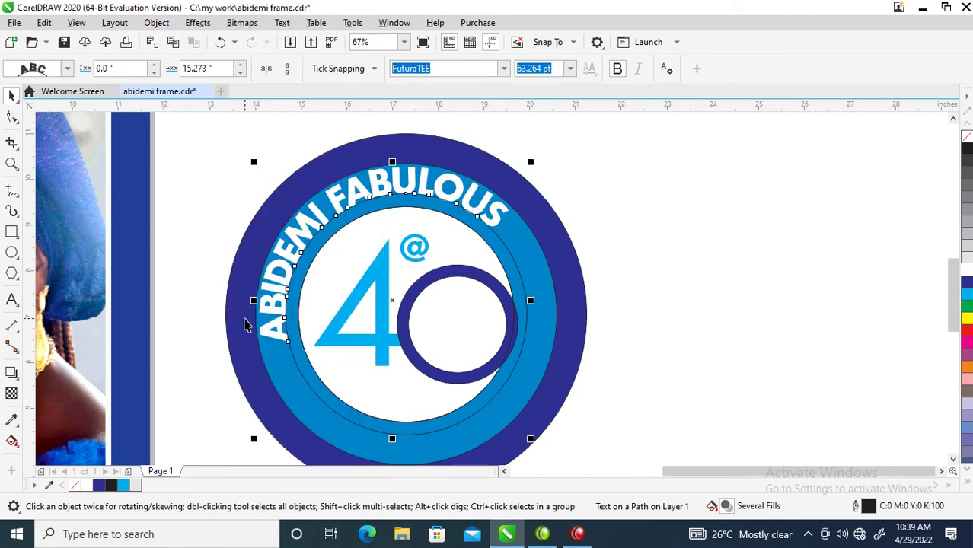
{"action": "left_click", "coordinate": [485, 223]}
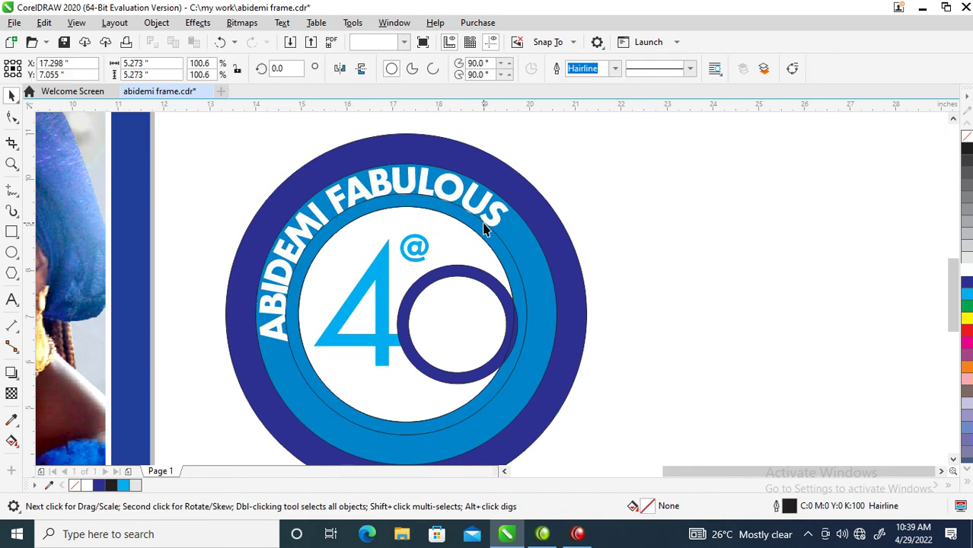
{"action": "key", "text": "Delete"}
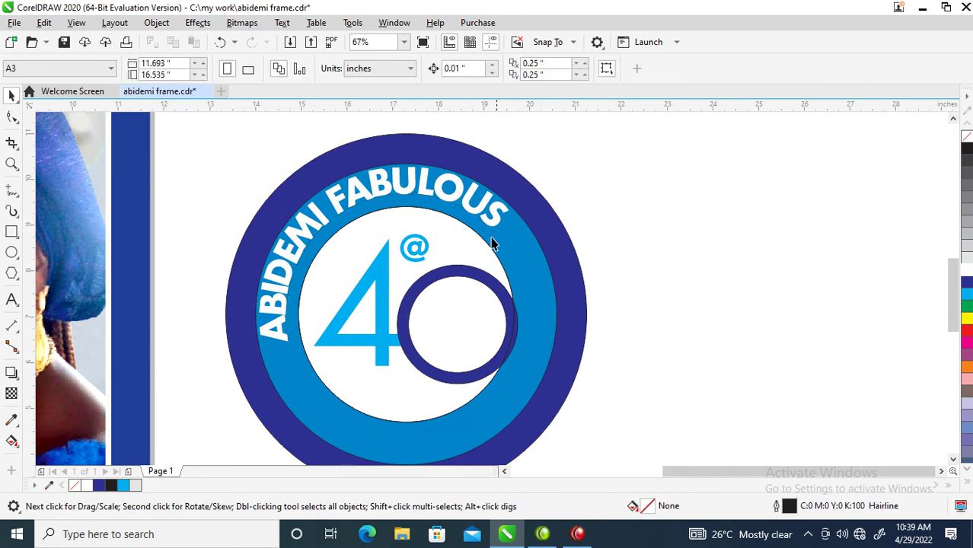
Shrink the dark blue and light blue rings around their centre, reducing the light blue ring to about 5.34 inches.
{"action": "left_click", "coordinate": [507, 225]}
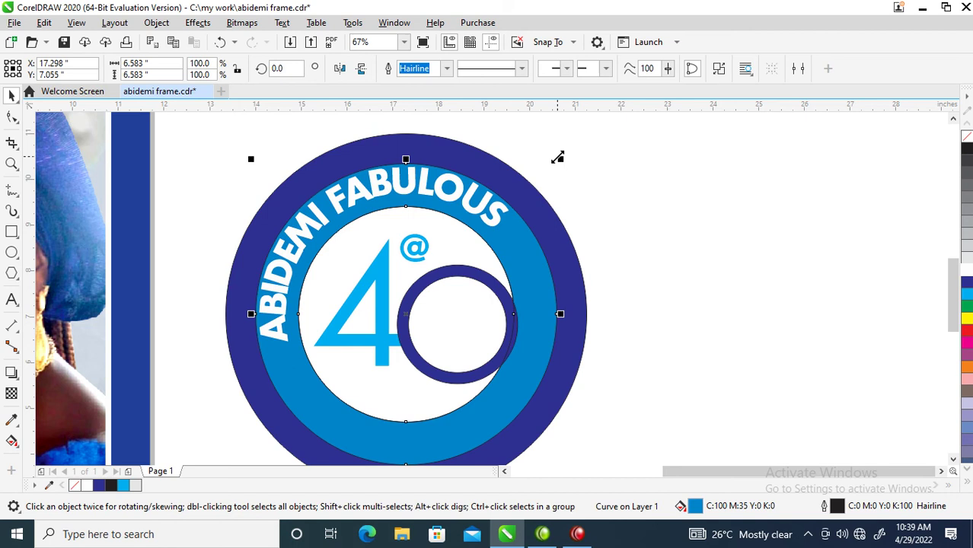
{"action": "left_click_drag", "start_coordinate": [560, 165], "coordinate": [559, 169]}
{"action": "left_click", "coordinate": [504, 163]}
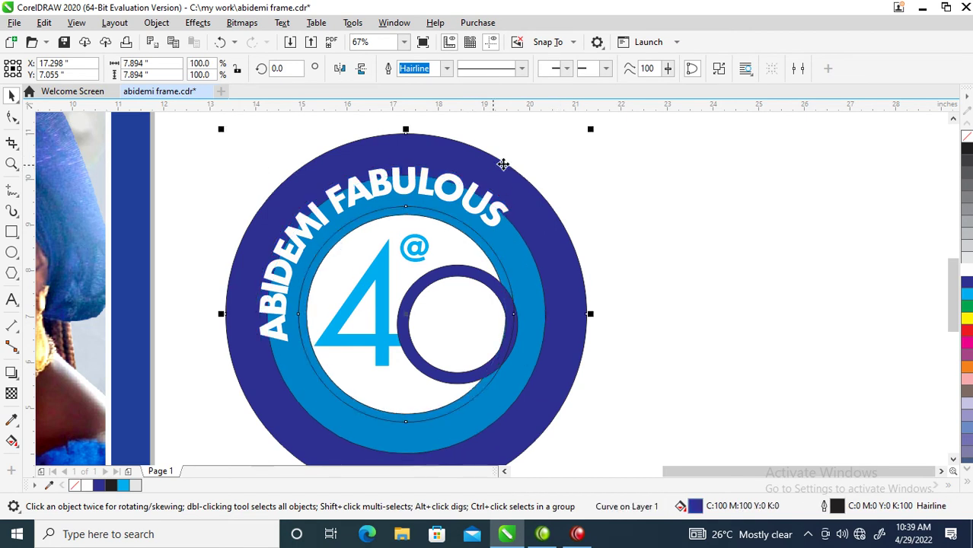
{"action": "left_click_drag", "start_coordinate": [595, 131], "coordinate": [547, 184]}
{"action": "left_click", "coordinate": [504, 236]}
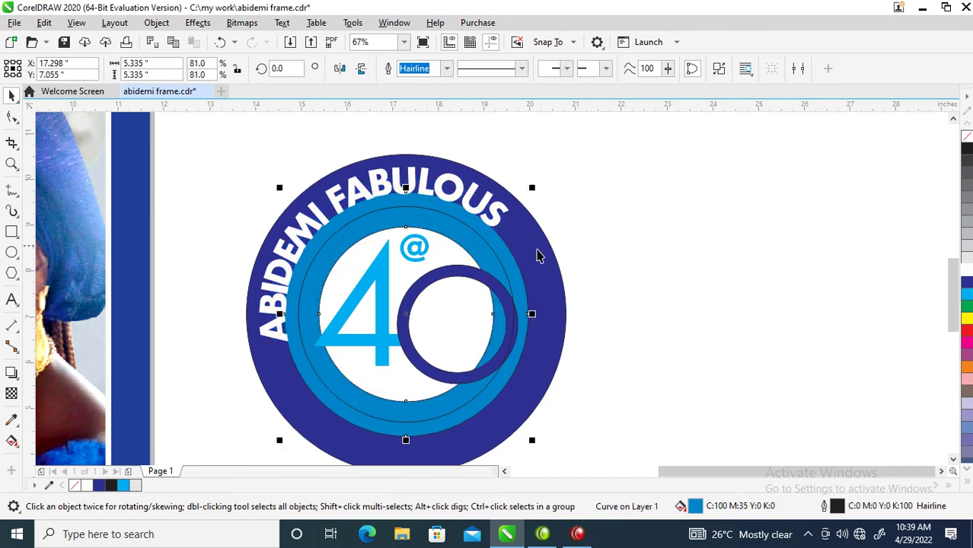
Delete the unfilled 4.71-inch circle around the 40 and shift the curved name text slightly down onto the dark blue ring.
{"action": "left_click", "coordinate": [462, 225]}
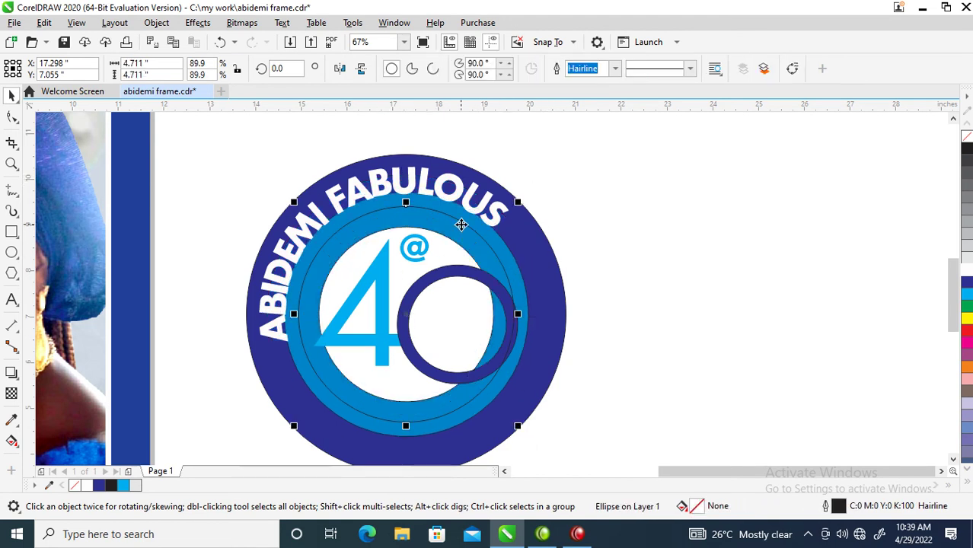
{"action": "key", "text": "Escape"}
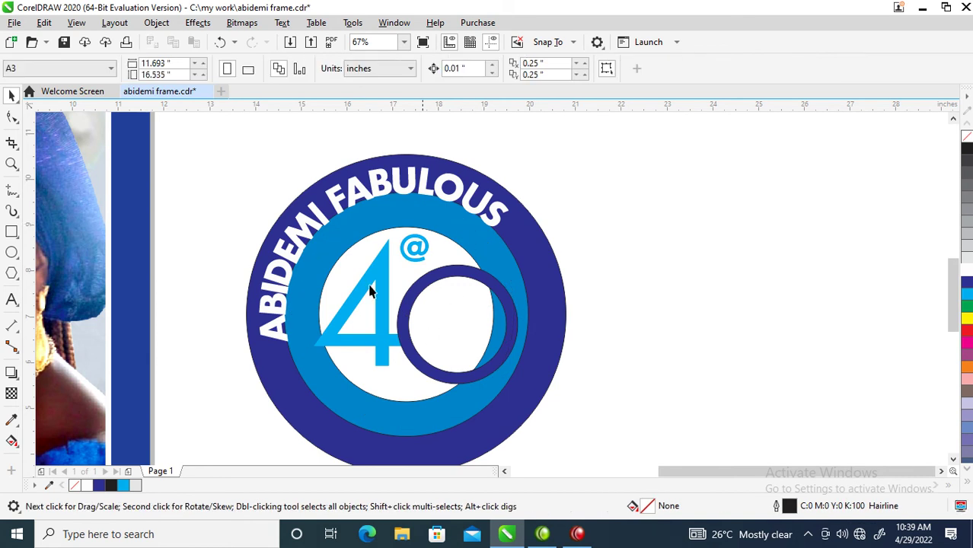
{"action": "left_click_drag", "start_coordinate": [424, 207], "coordinate": [423, 240]}
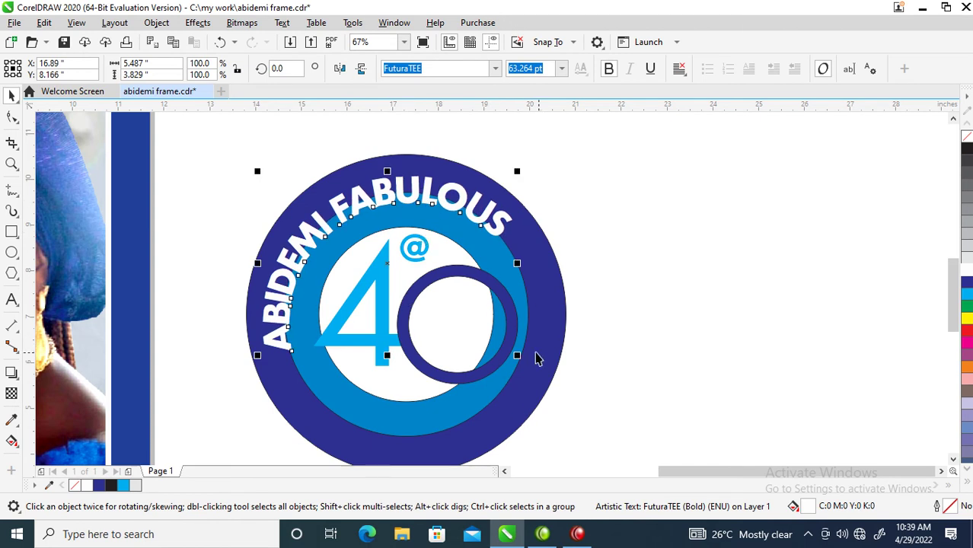
Draw a closed Bézier shape about 9.36 by 7.33 inches, running diagonally across the 40 and around the badge's lower right part.
{"action": "left_click", "coordinate": [16, 196]}
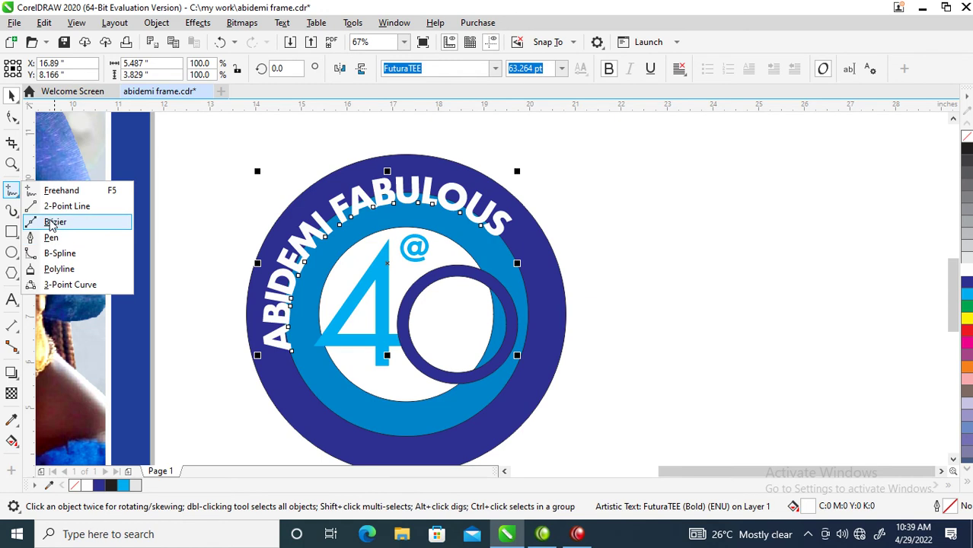
{"action": "left_click", "coordinate": [47, 219]}
{"action": "left_click", "coordinate": [575, 191]}
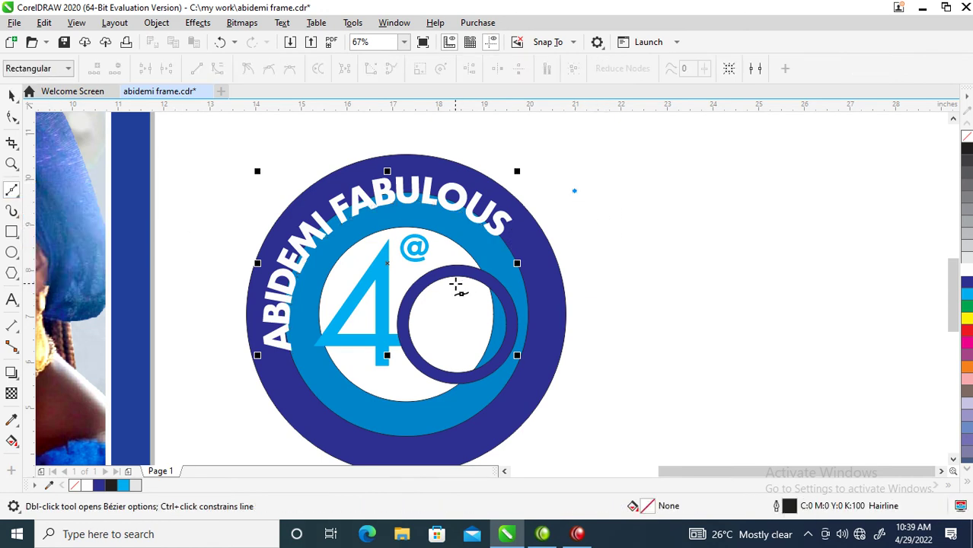
{"action": "left_click", "coordinate": [444, 284]}
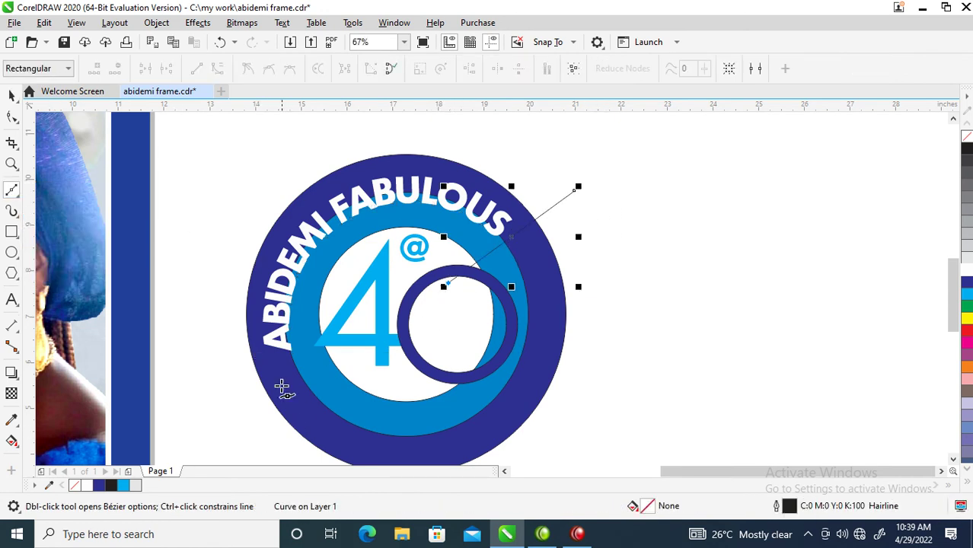
{"action": "left_click", "coordinate": [337, 353]}
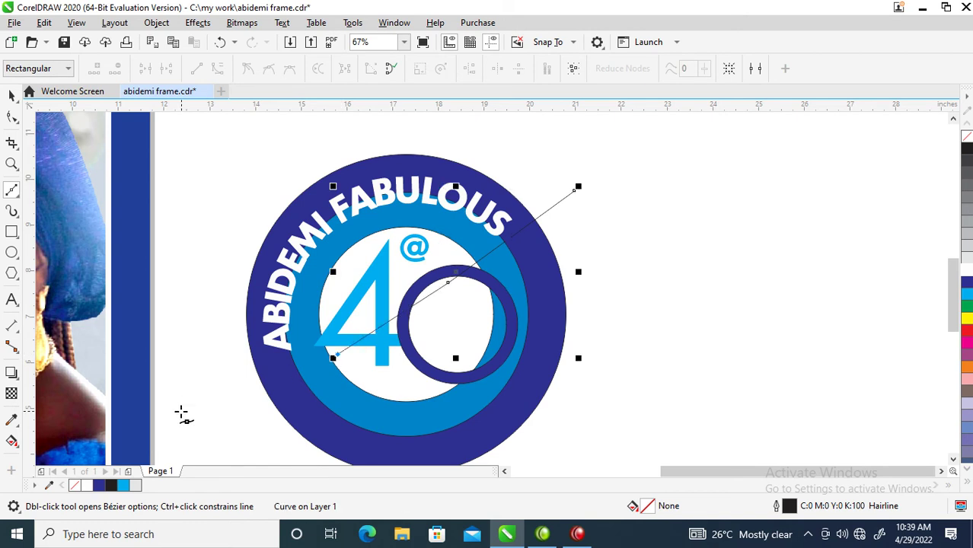
{"action": "left_click", "coordinate": [248, 385]}
{"action": "left_click_drag", "start_coordinate": [249, 431], "coordinate": [296, 454]}
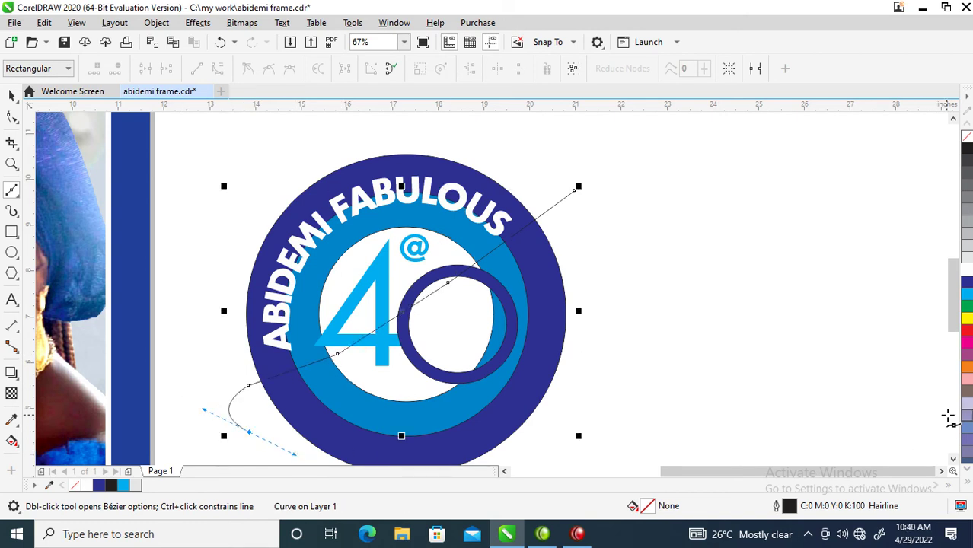
{"action": "left_click", "coordinate": [953, 459]}
{"action": "left_click_drag", "start_coordinate": [467, 434], "coordinate": [577, 369]}
{"action": "left_click_drag", "start_coordinate": [651, 182], "coordinate": [683, 234]}
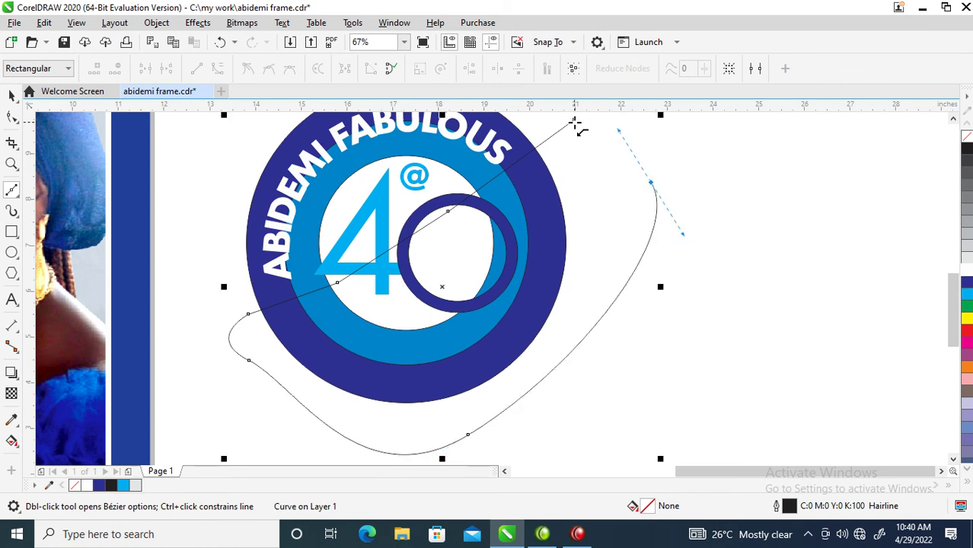
{"action": "left_click", "coordinate": [575, 122]}
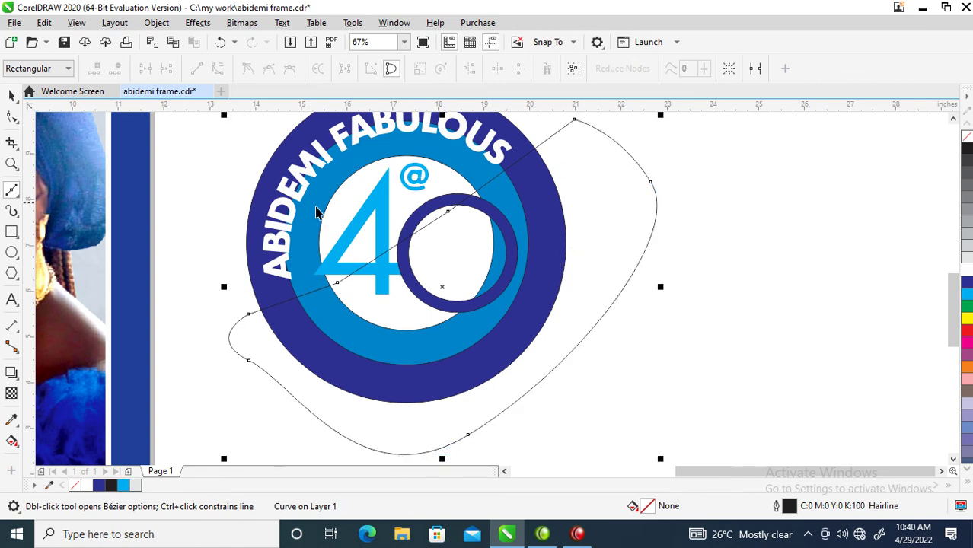
Trim the Bézier shape out of both the dark blue and the light blue rings and delete the shape.
{"action": "key", "text": "space"}
{"action": "left_click", "coordinate": [280, 152], "text": "shift"}
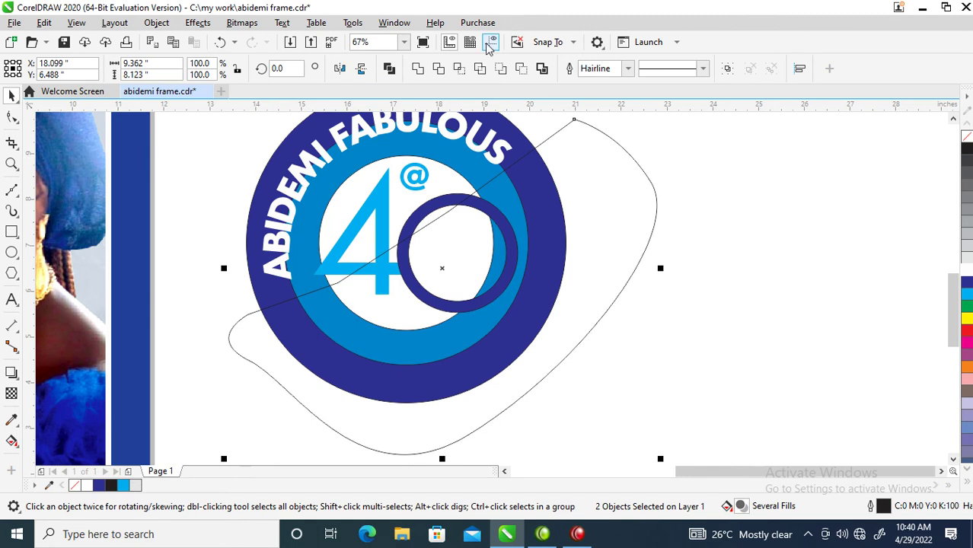
{"action": "left_click", "coordinate": [439, 69]}
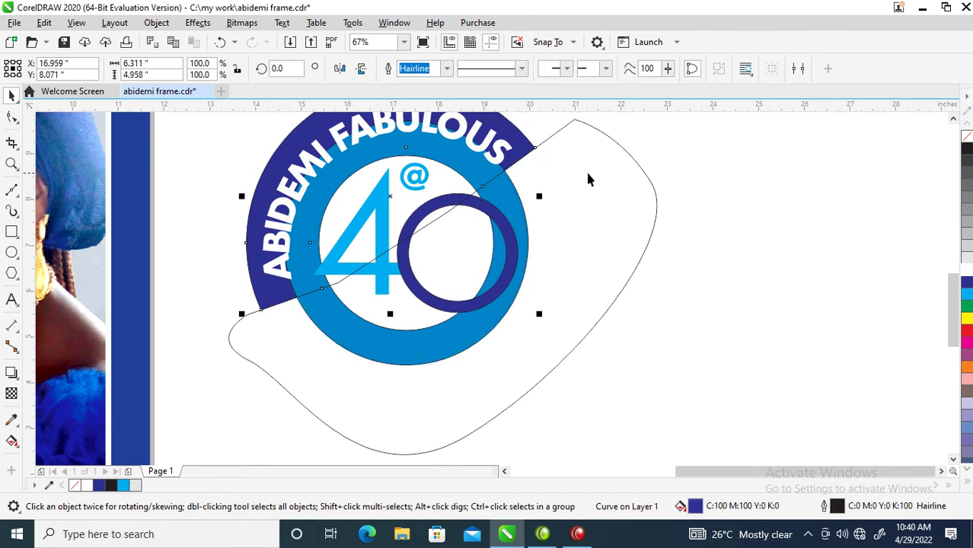
{"action": "left_click", "coordinate": [442, 211]}
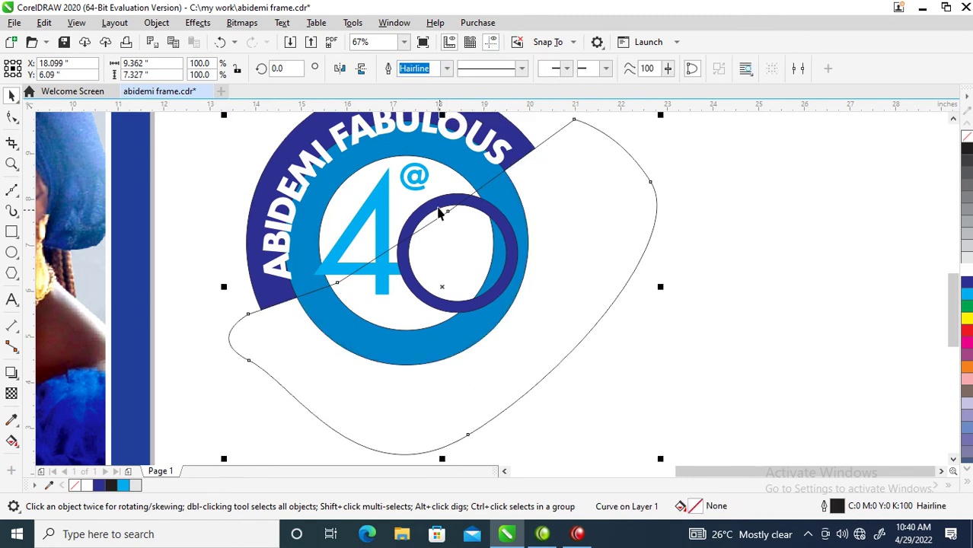
{"action": "left_click", "coordinate": [447, 162], "text": "shift"}
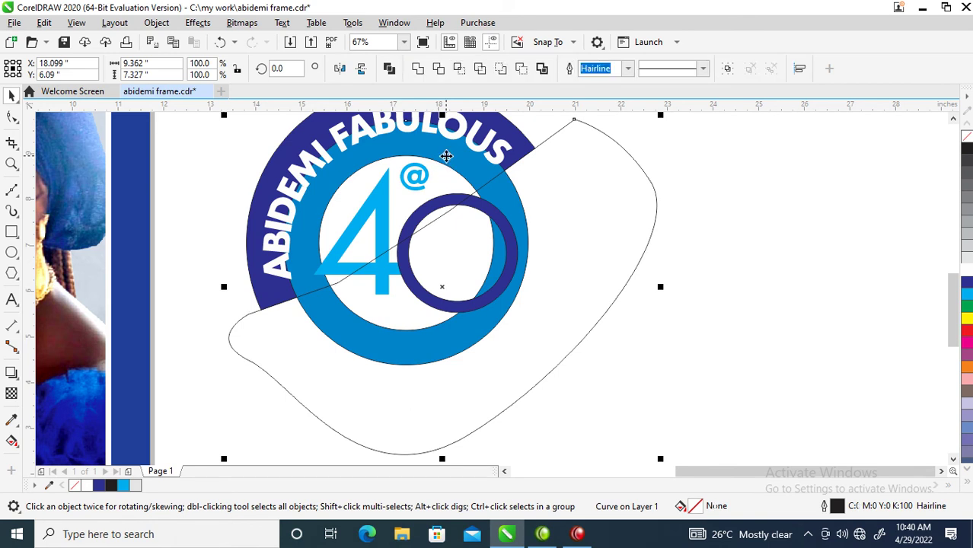
{"action": "left_click", "coordinate": [439, 69]}
{"action": "left_click", "coordinate": [595, 218]}
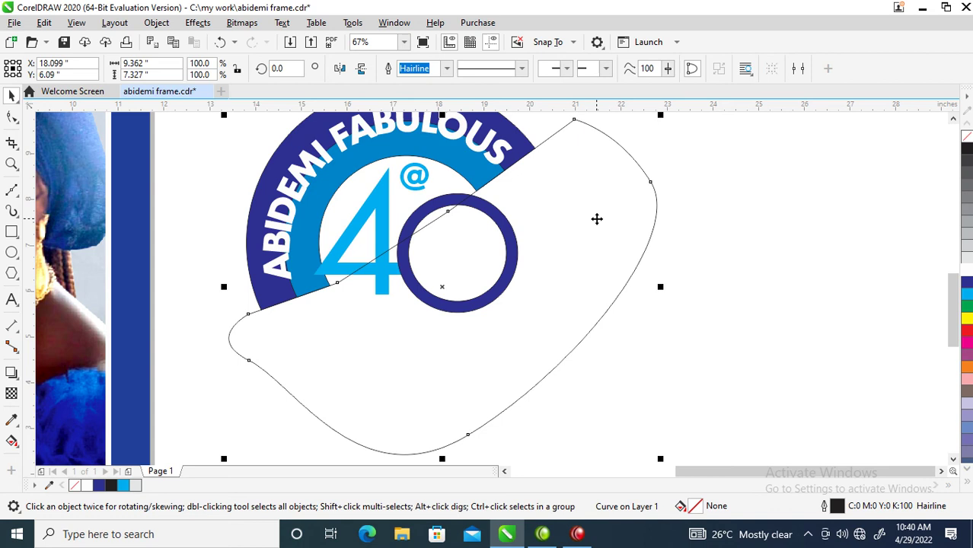
{"action": "key", "text": "Delete"}
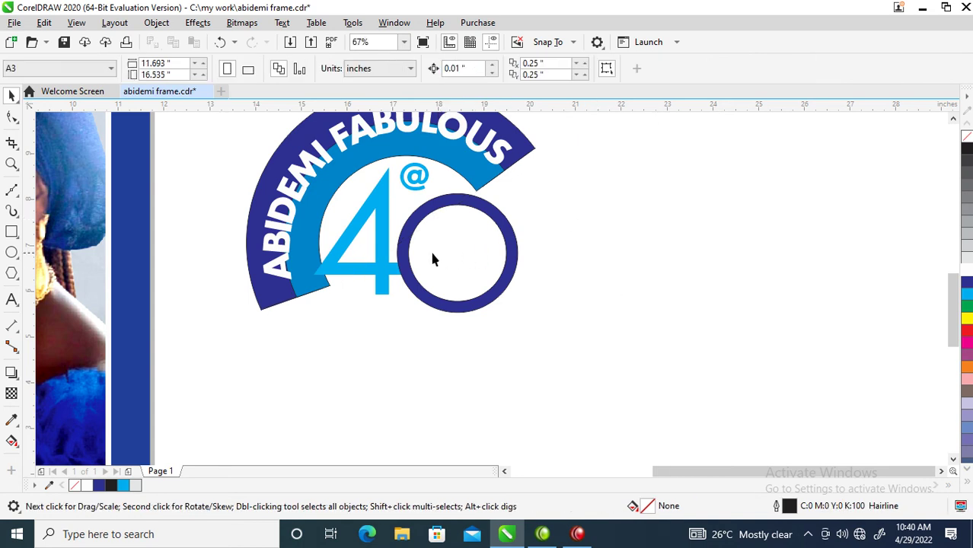
Move the @ sign and the zero ring slightly left, closer to the 4.
{"action": "scroll", "coordinate": [315, 217], "scroll_direction": "down", "scroll_amount": 2}
{"action": "key", "text": "z"}
{"action": "left_click_drag", "start_coordinate": [327, 156], "coordinate": [567, 305]}
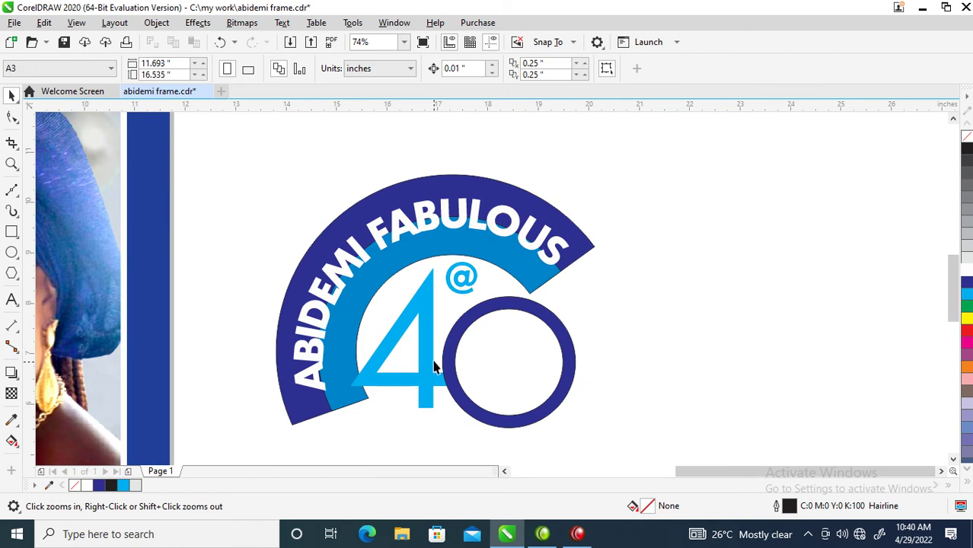
{"action": "key", "text": "space"}
{"action": "left_click", "coordinate": [455, 348]}
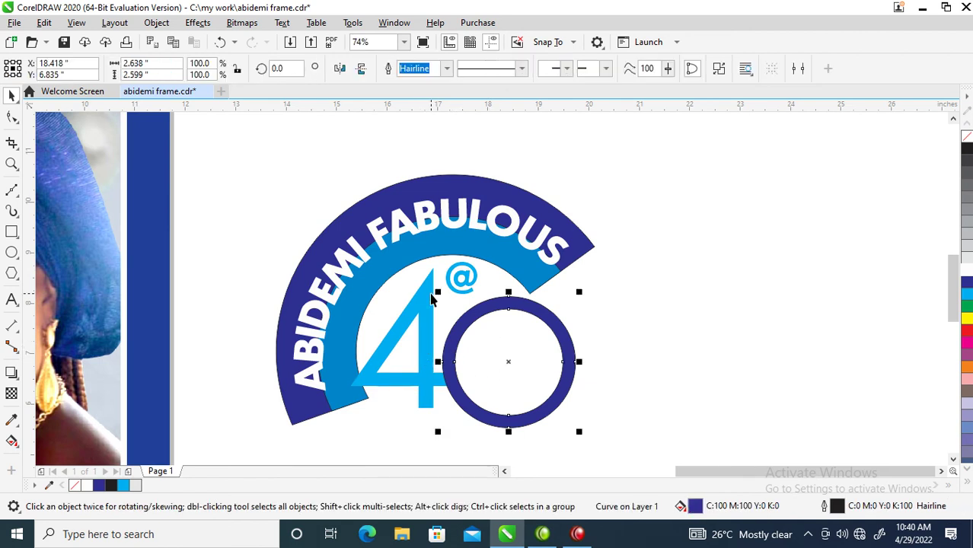
{"action": "left_click", "coordinate": [473, 279], "text": "shift"}
{"action": "mouse_move", "coordinate": [473, 284]}
{"action": "left_mouse_down"}
{"action": "mouse_move", "coordinate": [455, 289]}
{"action": "mouse_move", "coordinate": [468, 287]}
{"action": "left_mouse_up"}
{"action": "left_click_drag", "start_coordinate": [557, 411], "coordinate": [552, 423]}
Group the 4, the @ sign and the zero ring, and give the group a white fill without an outline.
{"action": "left_click_drag", "start_coordinate": [661, 264], "coordinate": [332, 436]}
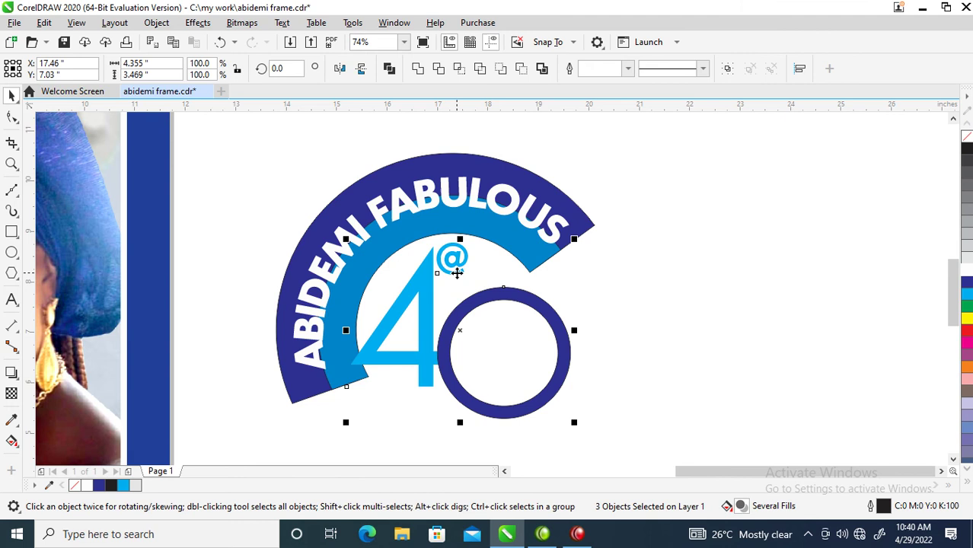
{"action": "key", "text": "ctrl+g"}
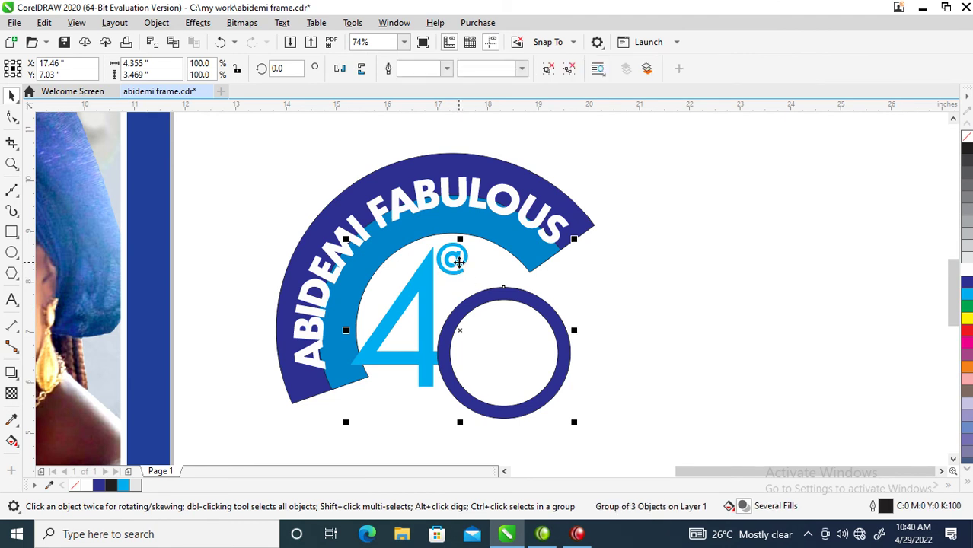
{"action": "left_click", "coordinate": [966, 270]}
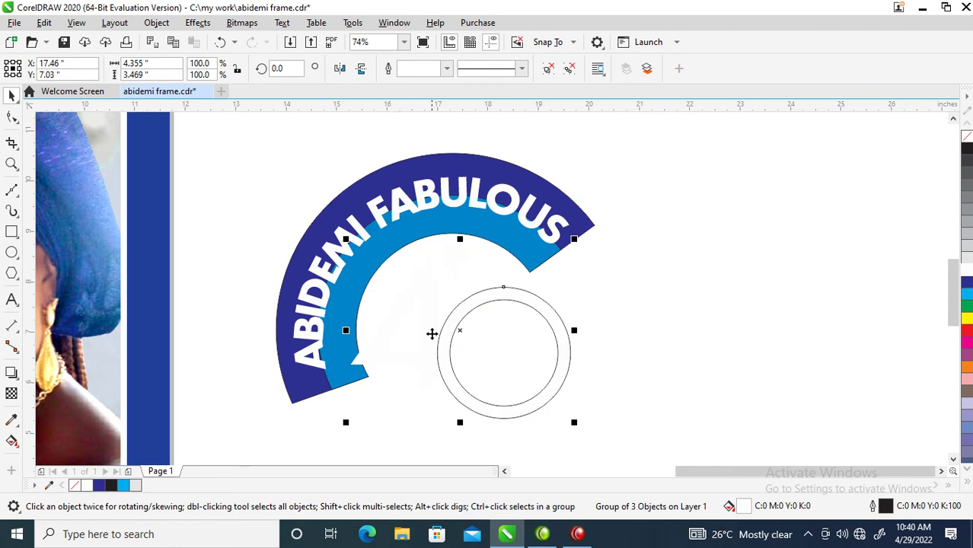
{"action": "right_click", "coordinate": [968, 140]}
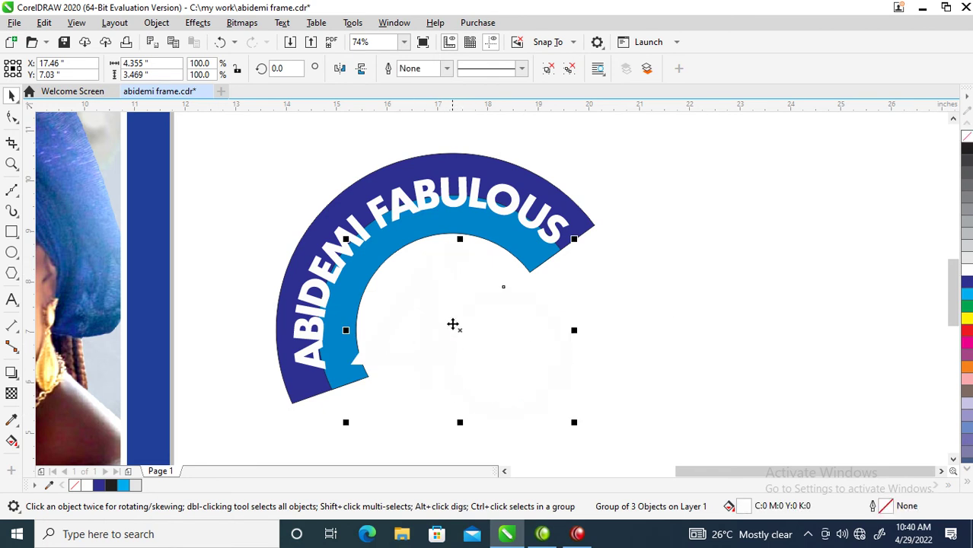
Duplicate the white 40 group up and to the right, and give the copy a dark blue fill and outline.
{"action": "left_click_drag", "start_coordinate": [543, 301], "coordinate": [606, 253]}
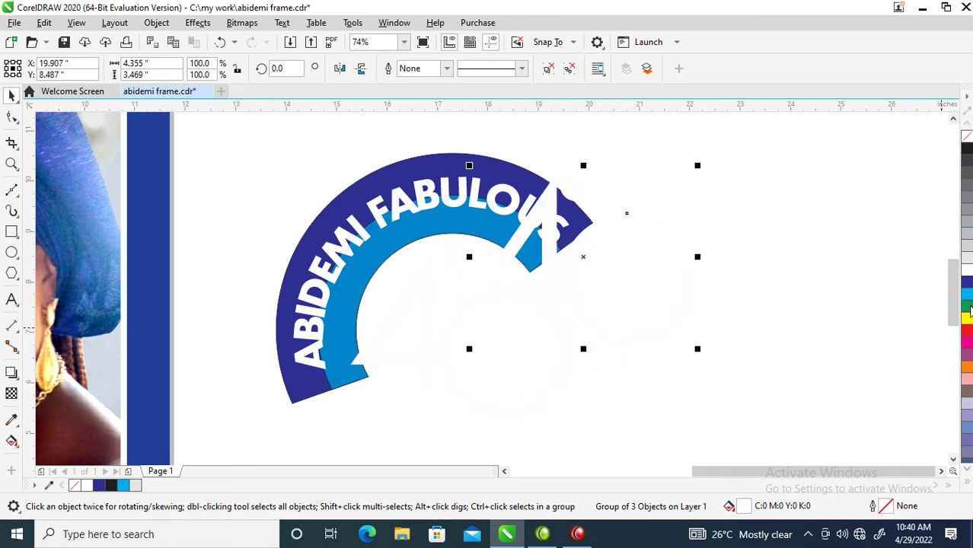
{"action": "left_click", "coordinate": [967, 287]}
{"action": "right_click", "coordinate": [967, 287]}
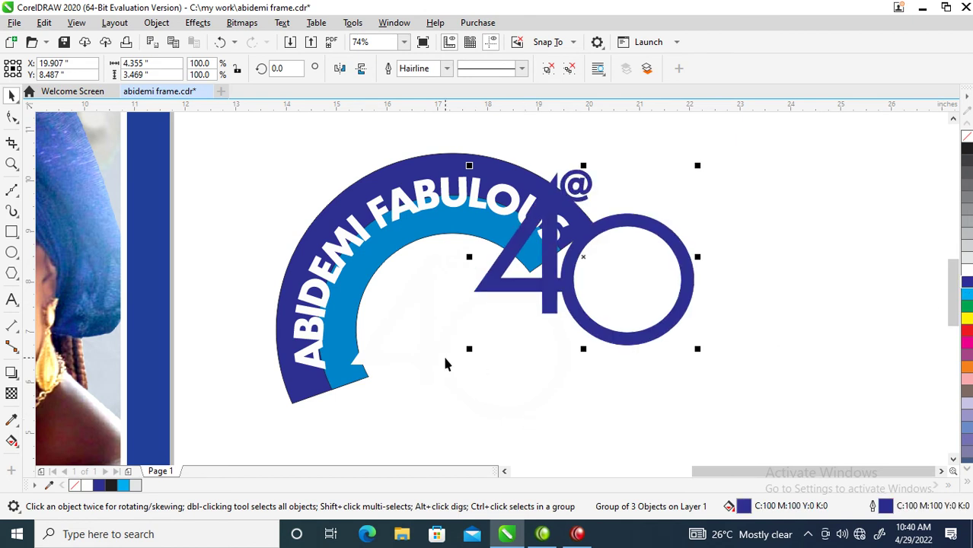
Centre the blue copy on the white 40 group horizontally and vertically, and place it behind the white one.
{"action": "left_click", "coordinate": [372, 361], "text": "shift"}
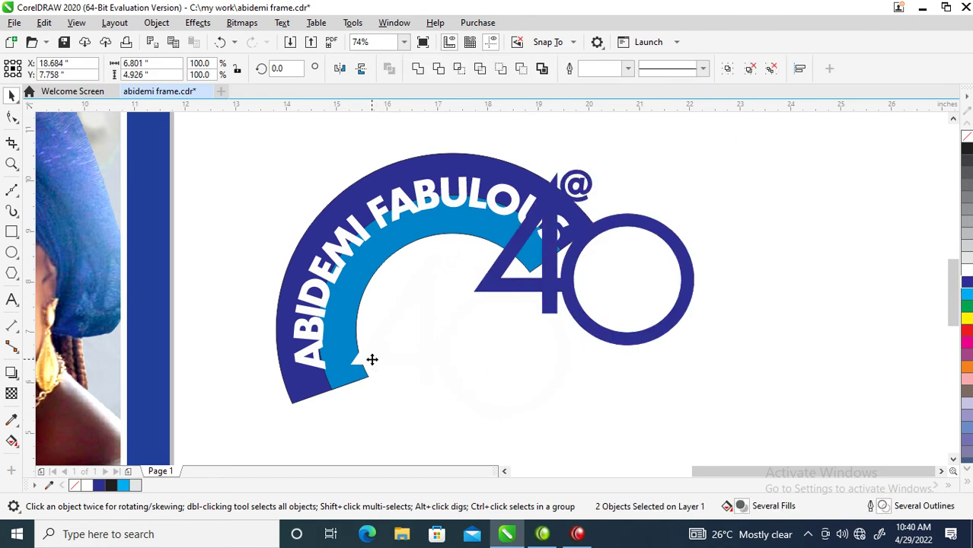
{"action": "key", "text": "e"}
{"action": "key", "text": "c"}
{"action": "left_click", "coordinate": [557, 318]}
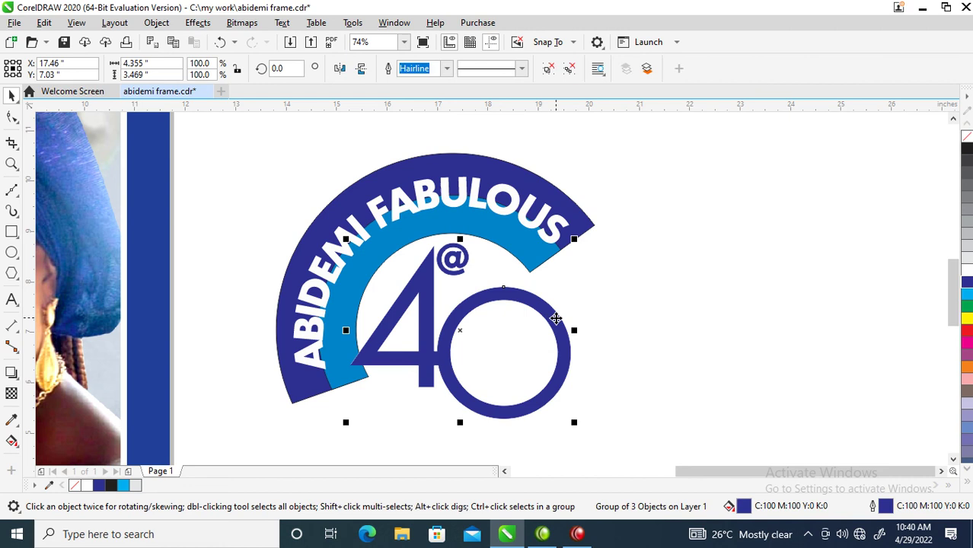
{"action": "key", "text": "shift+Page_Down"}
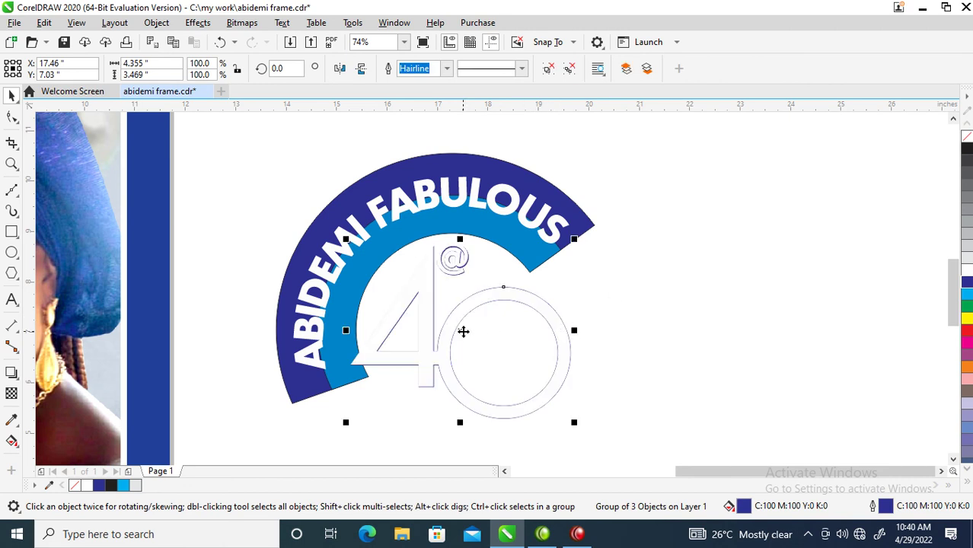
Try a 17-point outline width on the blue copy of the 40.
{"action": "key", "text": "F12"}
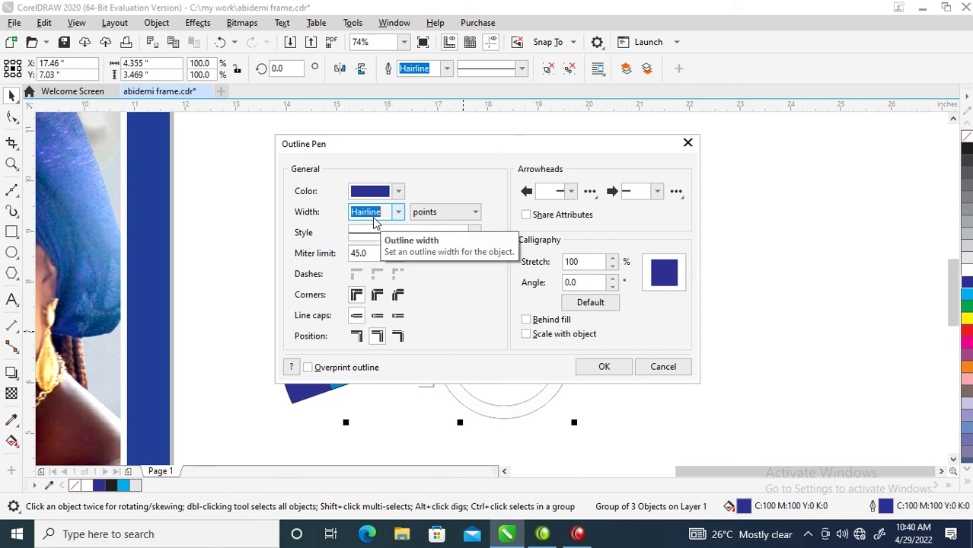
{"action": "type", "text": "17"}
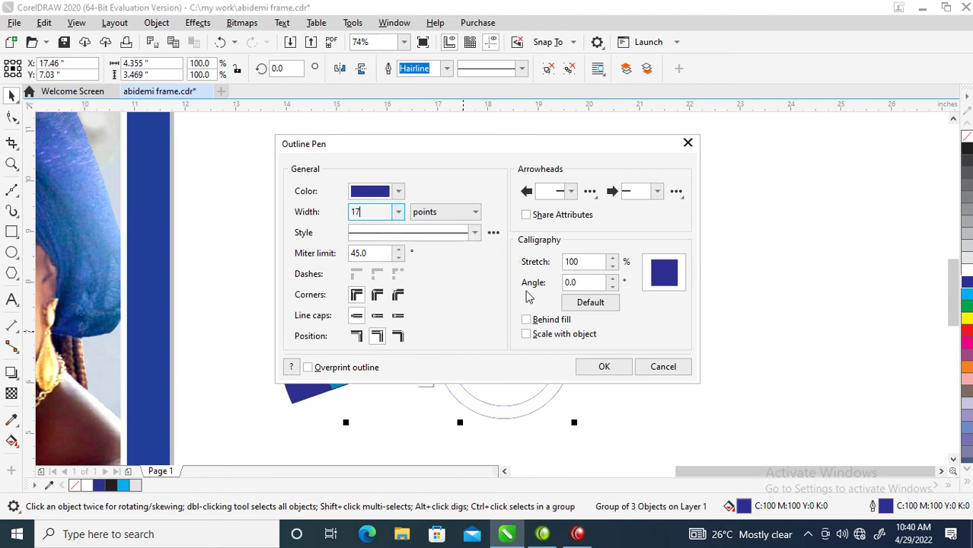
{"action": "key", "text": "Return"}
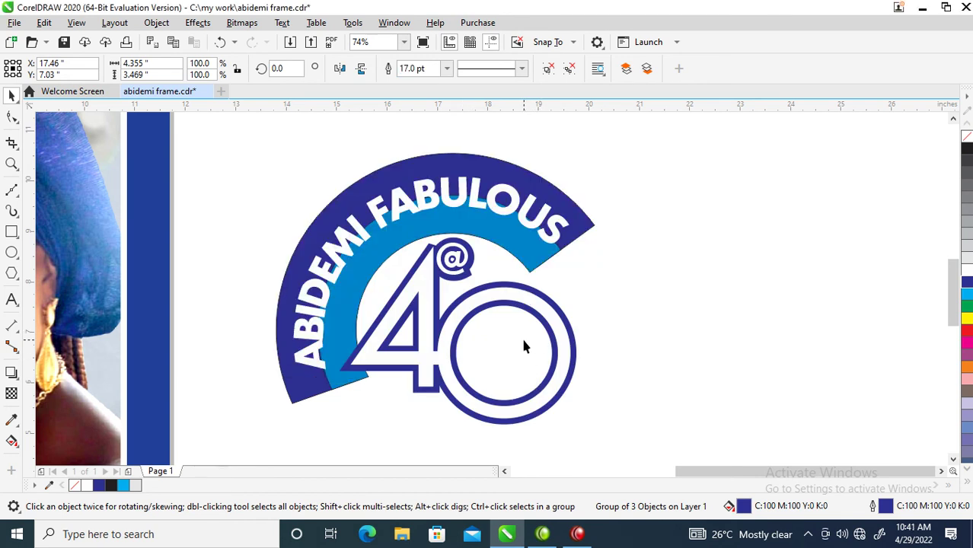
Set the outline width of the blue 40 copy to 40 points and deselect it.
{"action": "key", "text": "F12"}
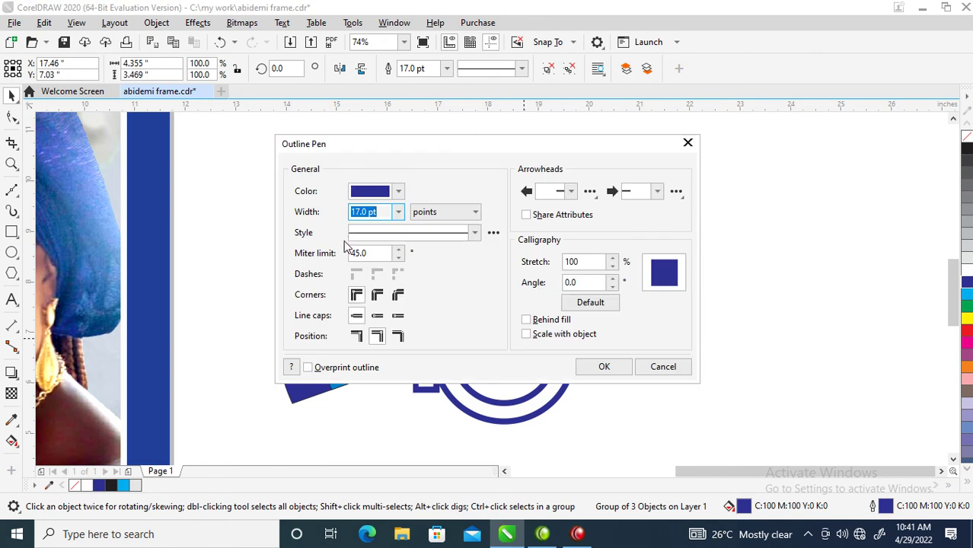
{"action": "type", "text": "40"}
{"action": "left_click", "coordinate": [587, 366]}
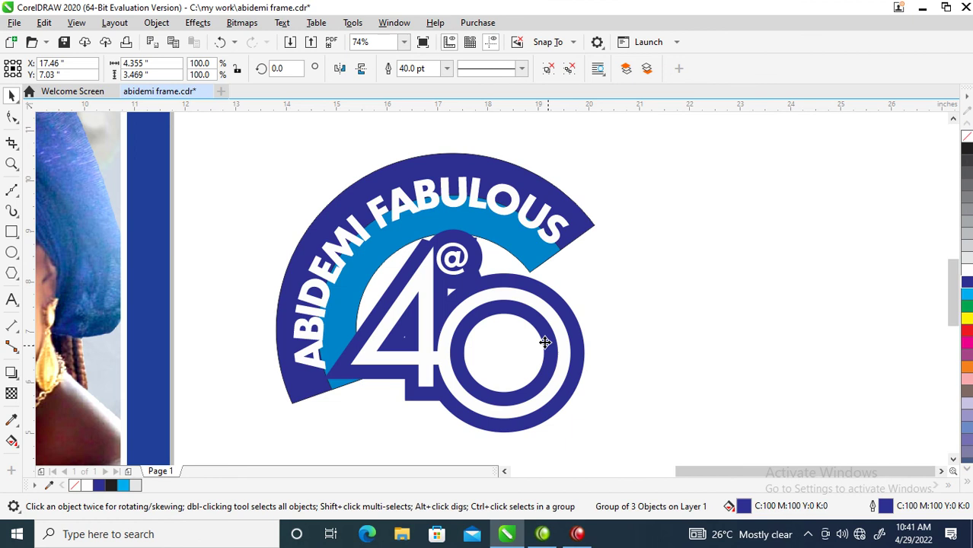
{"action": "key", "text": "Escape"}
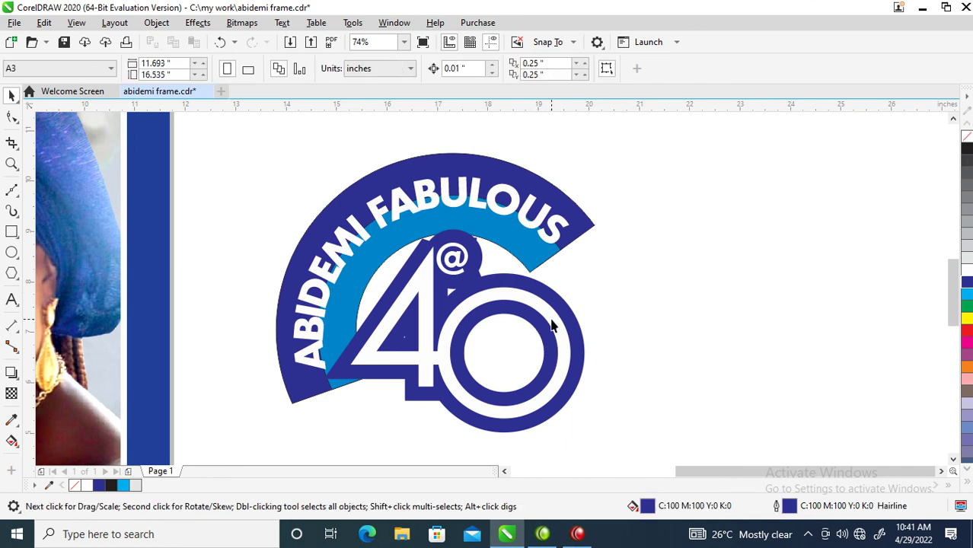
Add a drop shadow to the white 40 group, offset about 0.053 by -0.1 inch, with 100 opacity.
{"action": "left_click", "coordinate": [537, 381]}
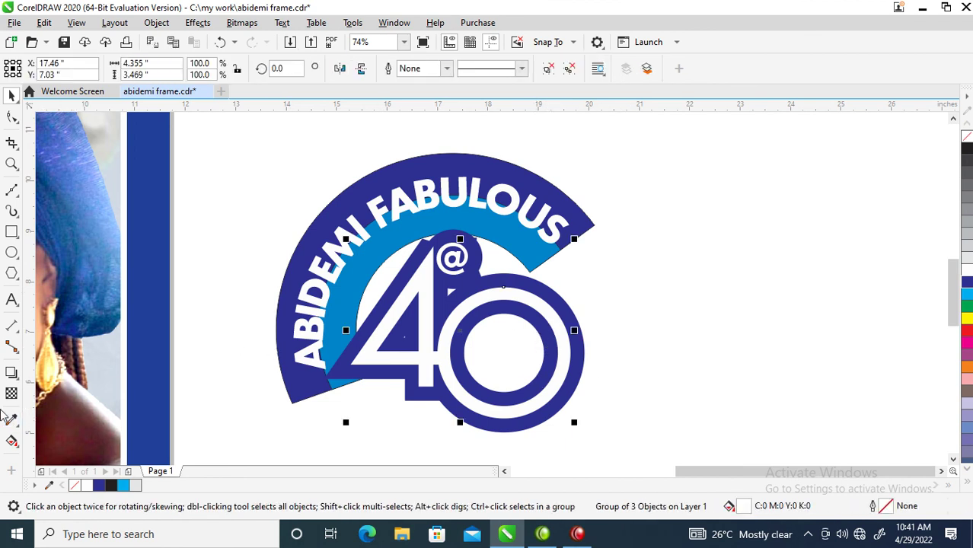
{"action": "left_click", "coordinate": [11, 372]}
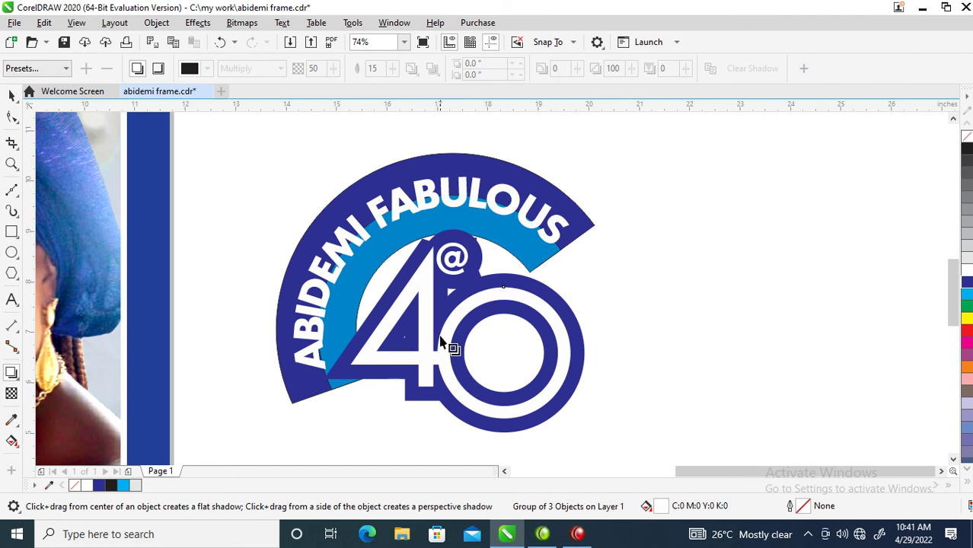
{"action": "left_click_drag", "start_coordinate": [440, 319], "coordinate": [508, 424]}
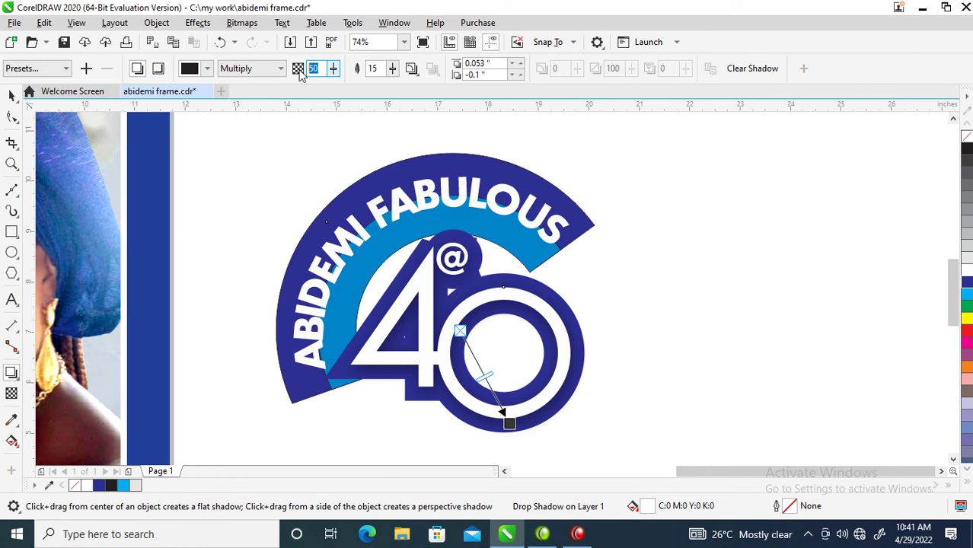
{"action": "type", "text": "100"}
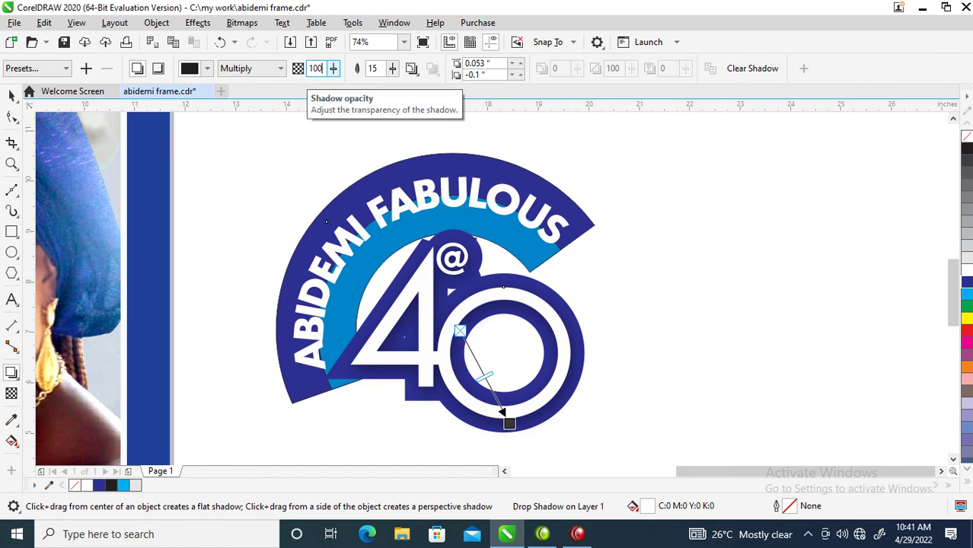
{"action": "key", "text": "Return"}
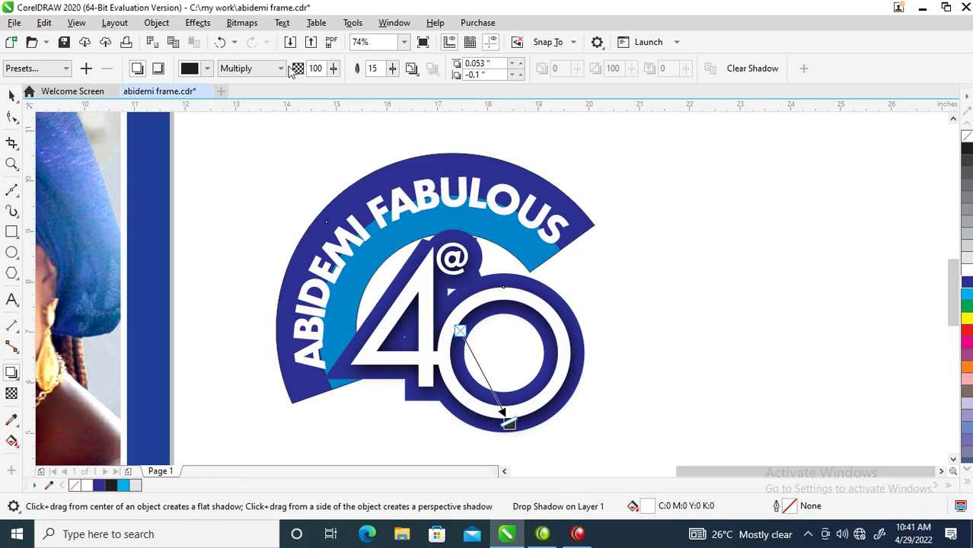
Break the drop shadow apart from the white 40 and group the white 40 with its blue backing.
{"action": "left_click", "coordinate": [156, 22]}
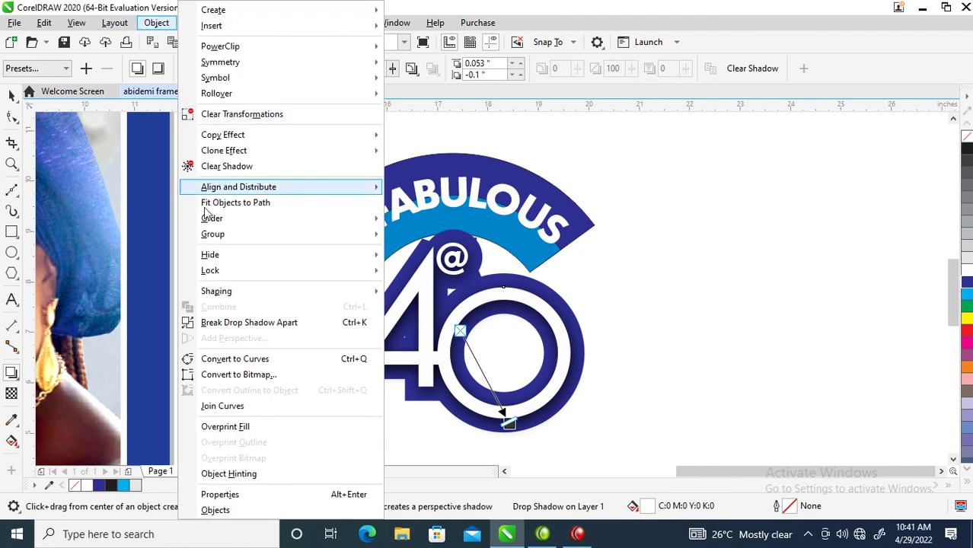
{"action": "left_click", "coordinate": [213, 322]}
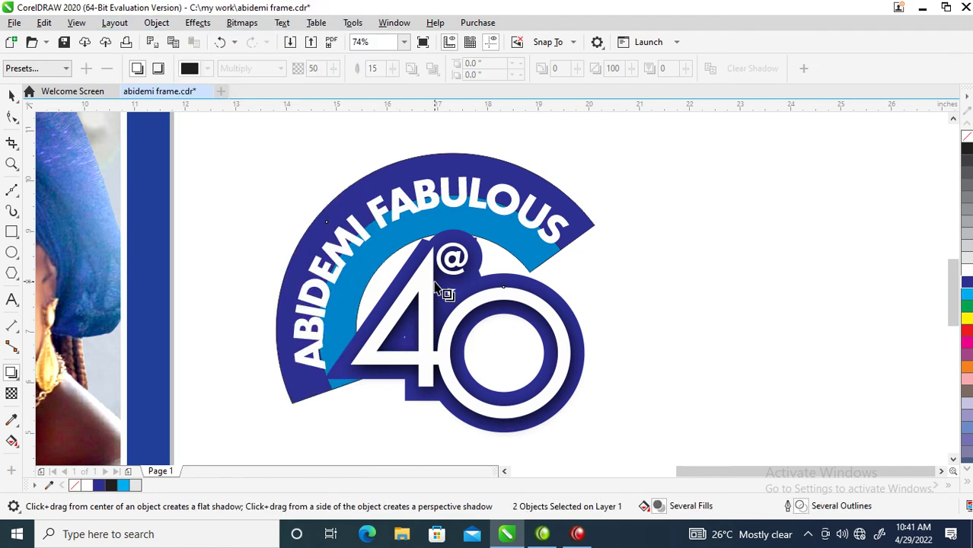
{"action": "key", "text": "space"}
{"action": "left_click_drag", "start_coordinate": [675, 197], "coordinate": [362, 421]}
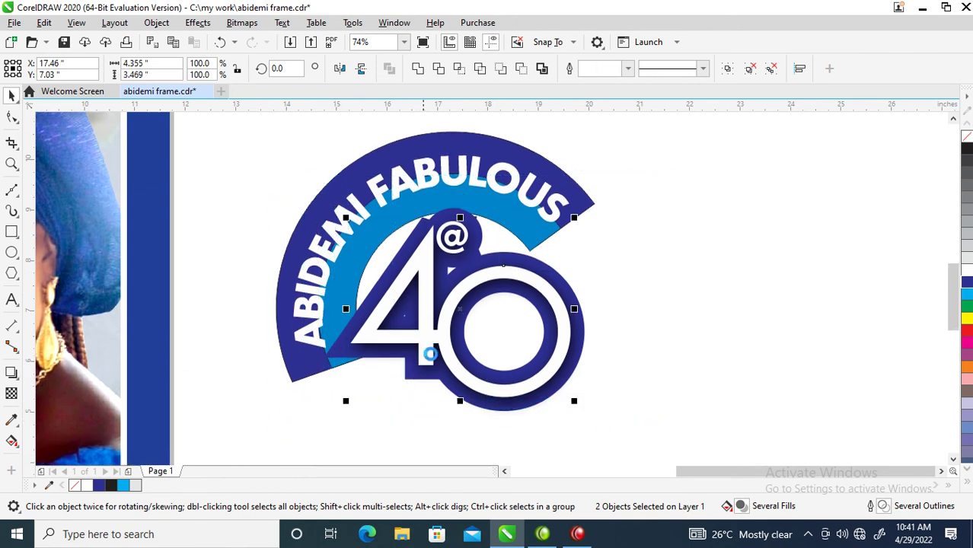
{"action": "left_click", "coordinate": [562, 211]}
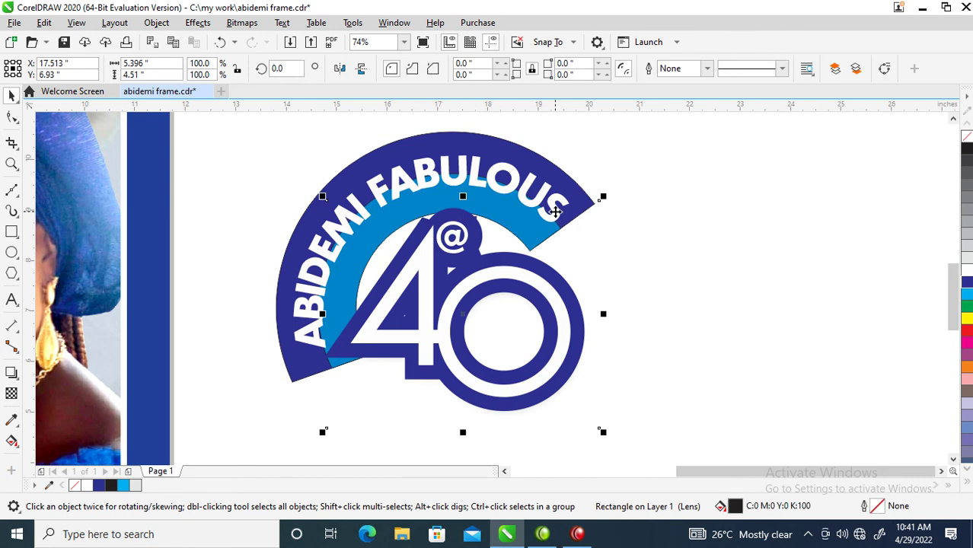
Give the curved name text a dark blue 15-point outline with round corners, placed behind the fill and scaled with the object.
{"action": "left_click", "coordinate": [439, 169]}
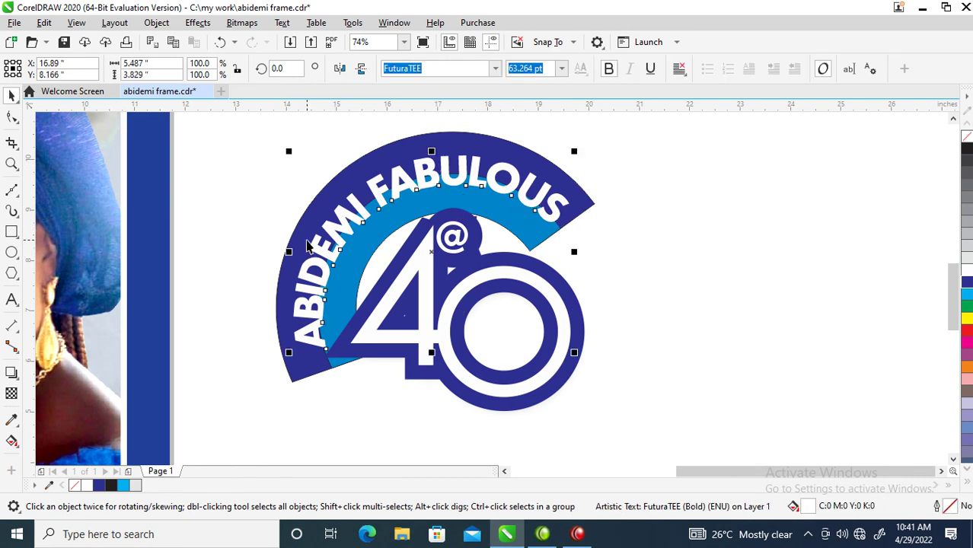
{"action": "right_click", "coordinate": [967, 283]}
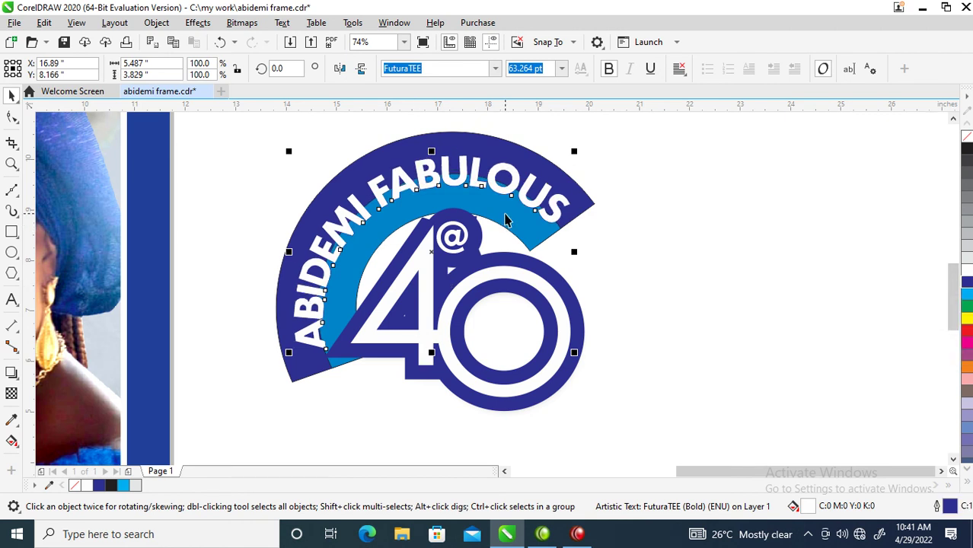
{"action": "key", "text": "F12"}
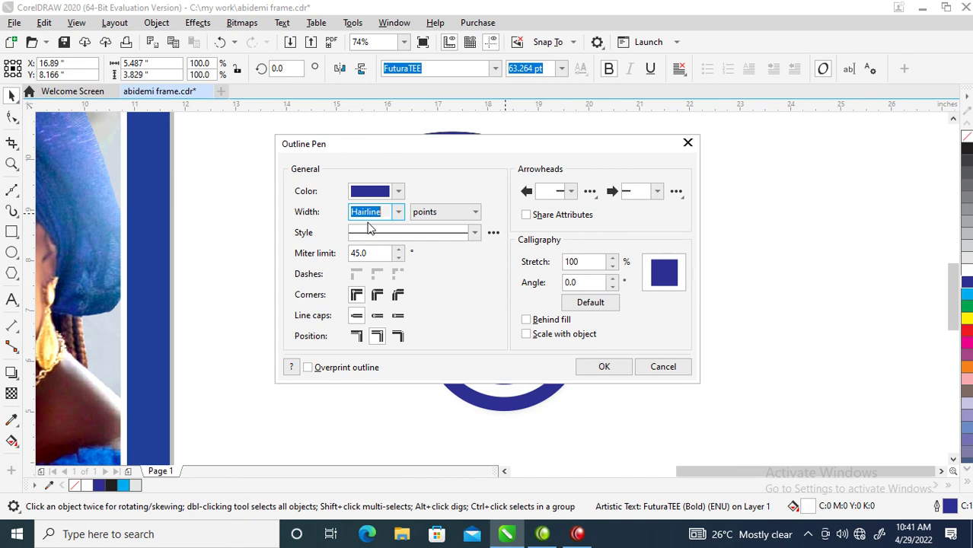
{"action": "type", "text": "15"}
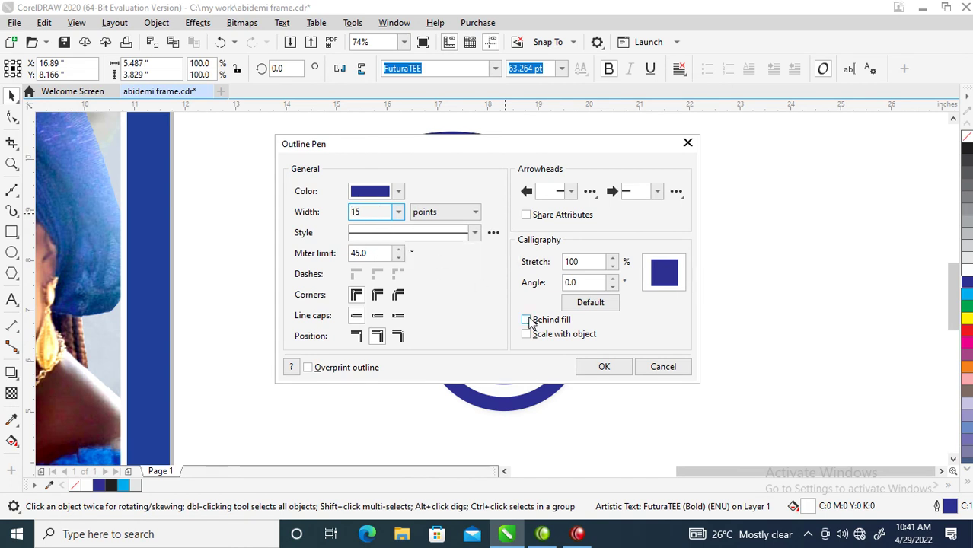
{"action": "left_click", "coordinate": [526, 320]}
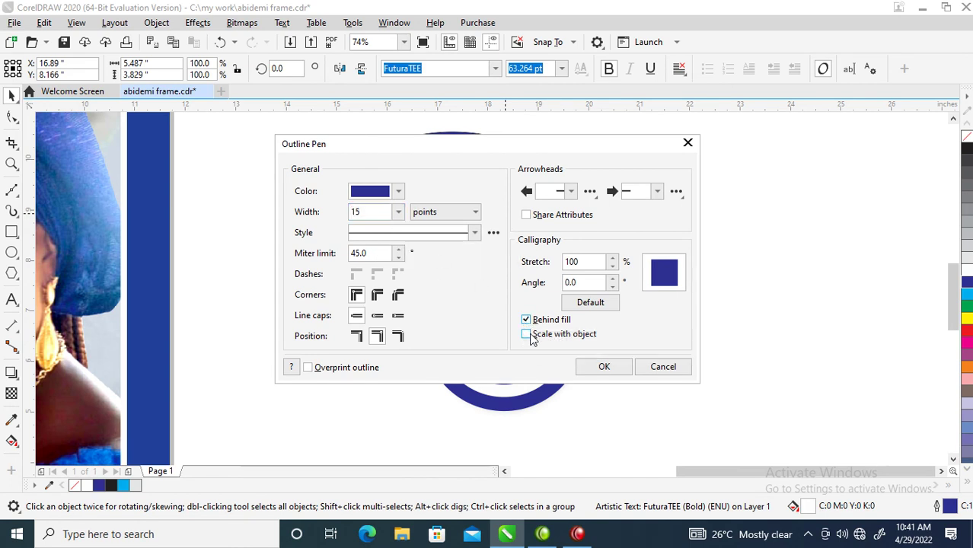
{"action": "left_click", "coordinate": [526, 335]}
{"action": "left_click", "coordinate": [376, 295]}
{"action": "left_click", "coordinate": [609, 367]}
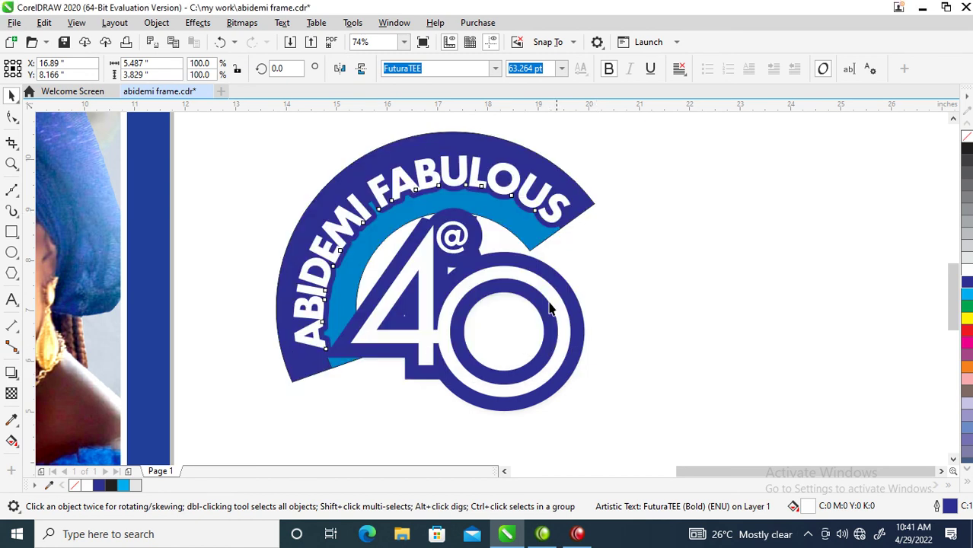
Add a drop shadow to the curved name, offset about 0.09 by -0.132 inch with 100 opacity, and break it apart.
{"action": "left_click", "coordinate": [12, 373]}
{"action": "left_click_drag", "start_coordinate": [431, 252], "coordinate": [420, 311]}
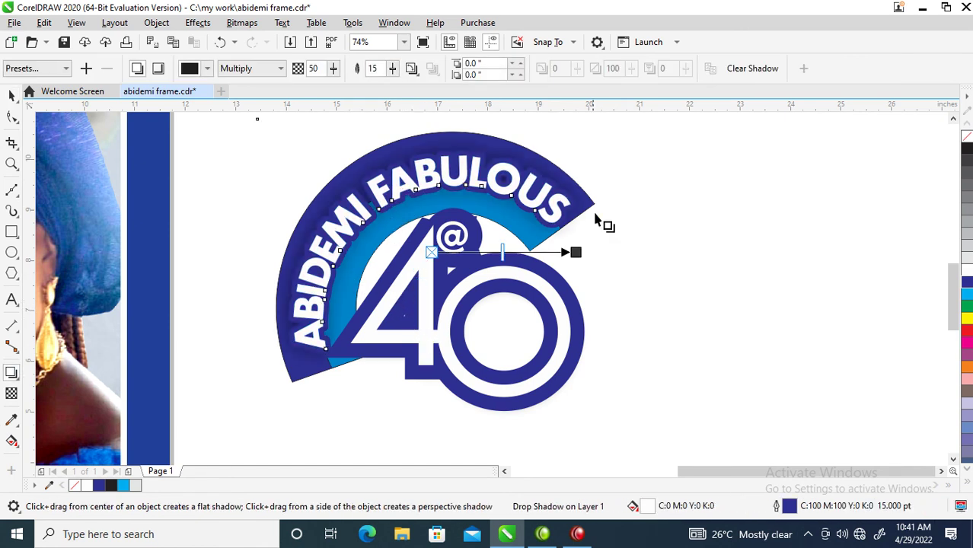
{"action": "left_click_drag", "start_coordinate": [569, 252], "coordinate": [504, 360]}
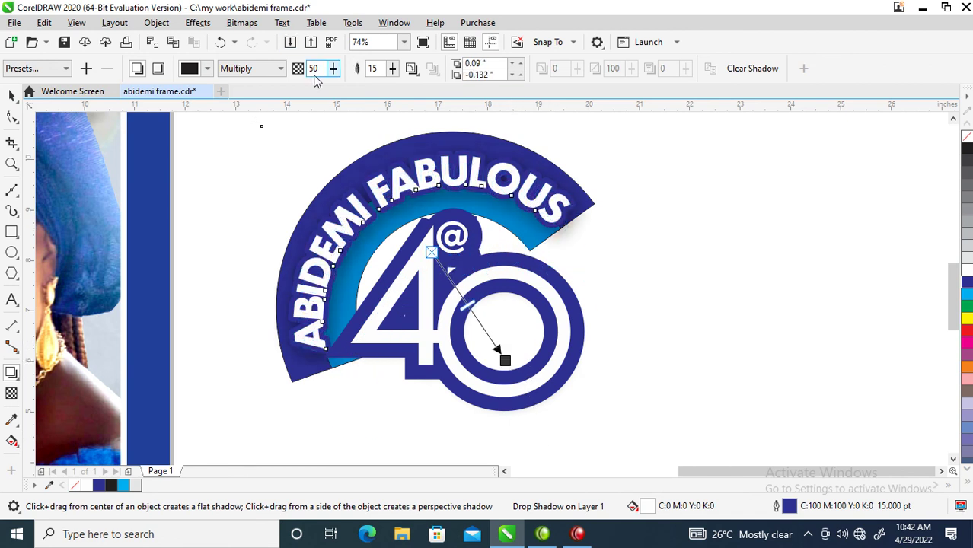
{"action": "type", "text": "100"}
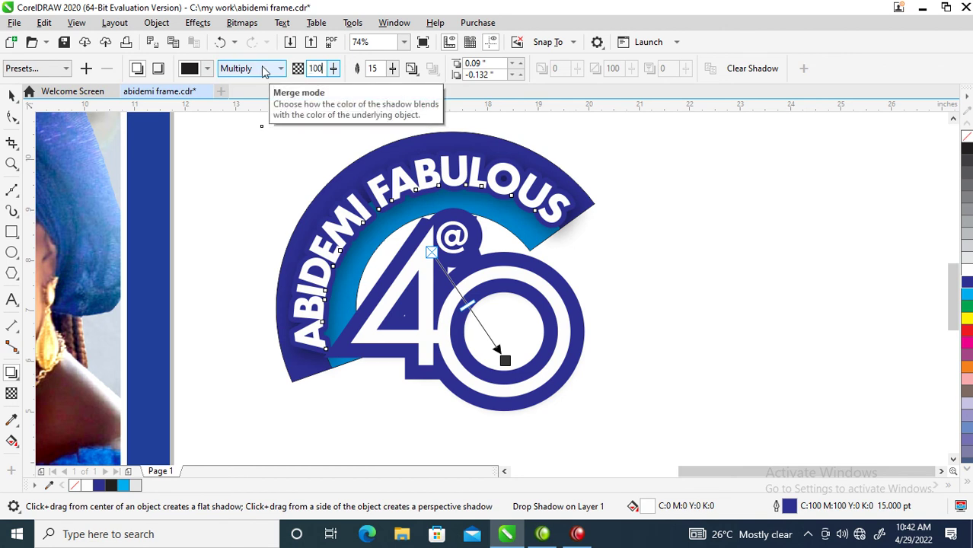
{"action": "key", "text": "Return"}
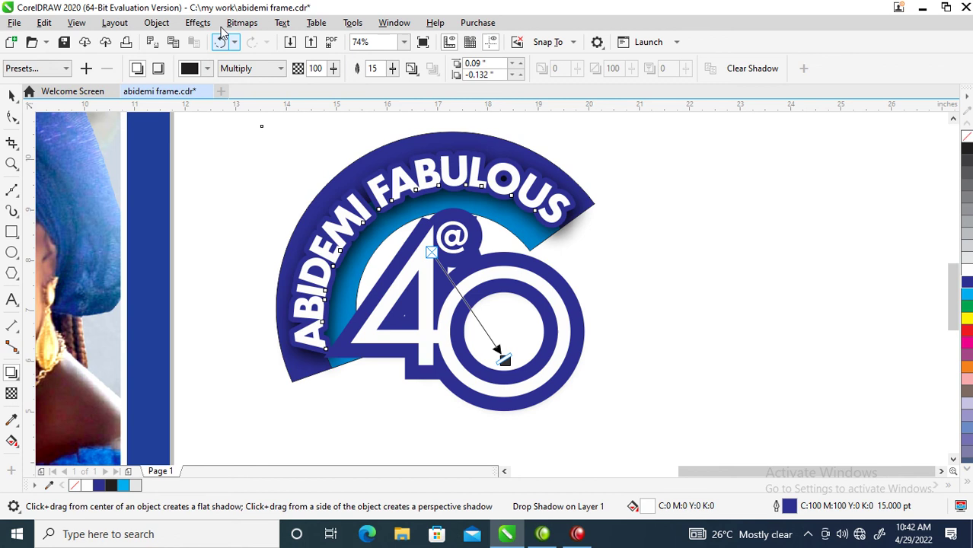
{"action": "left_click", "coordinate": [156, 22]}
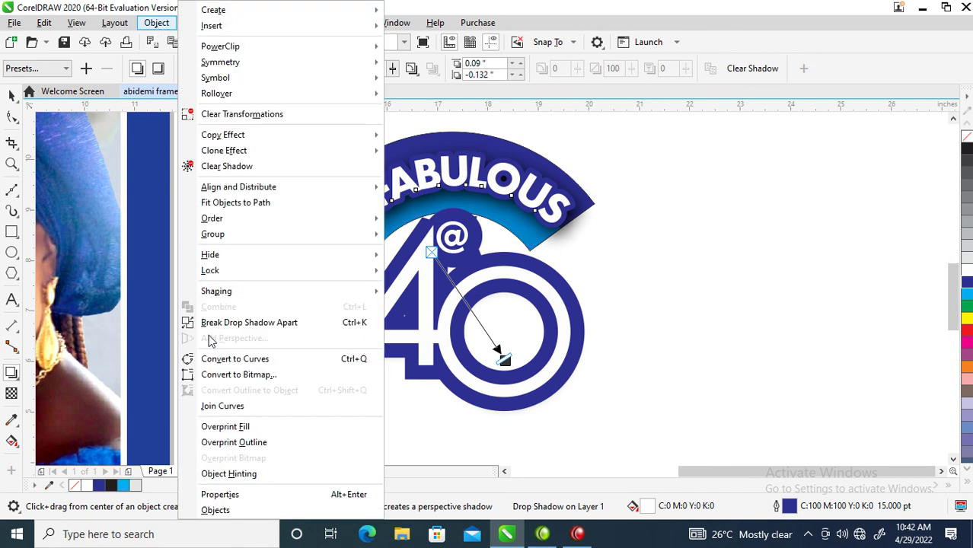
{"action": "left_click", "coordinate": [249, 323]}
Group all the badge objects and move the badge onto the lower left part of the framed photo.
{"action": "scroll", "coordinate": [576, 293], "scroll_direction": "down", "scroll_amount": 3}
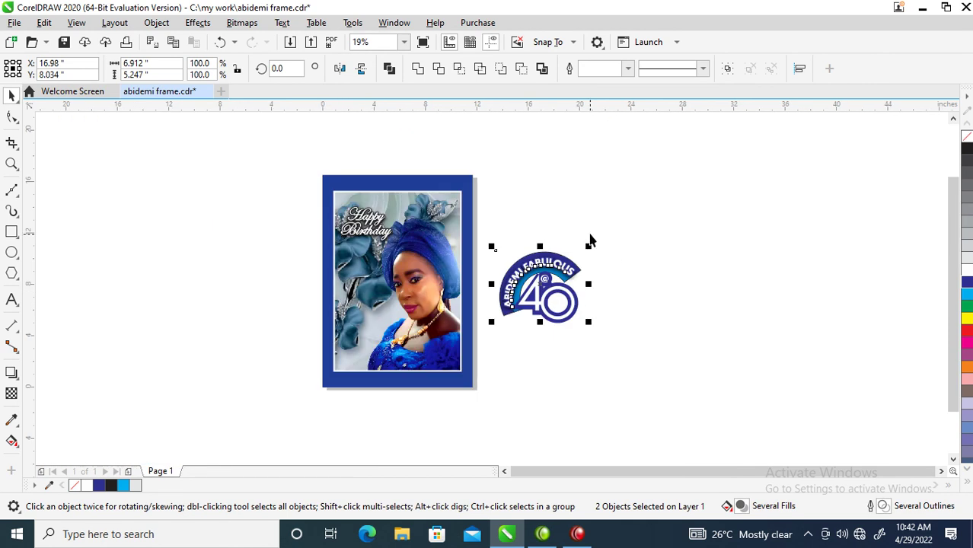
{"action": "left_click_drag", "start_coordinate": [702, 204], "coordinate": [463, 379]}
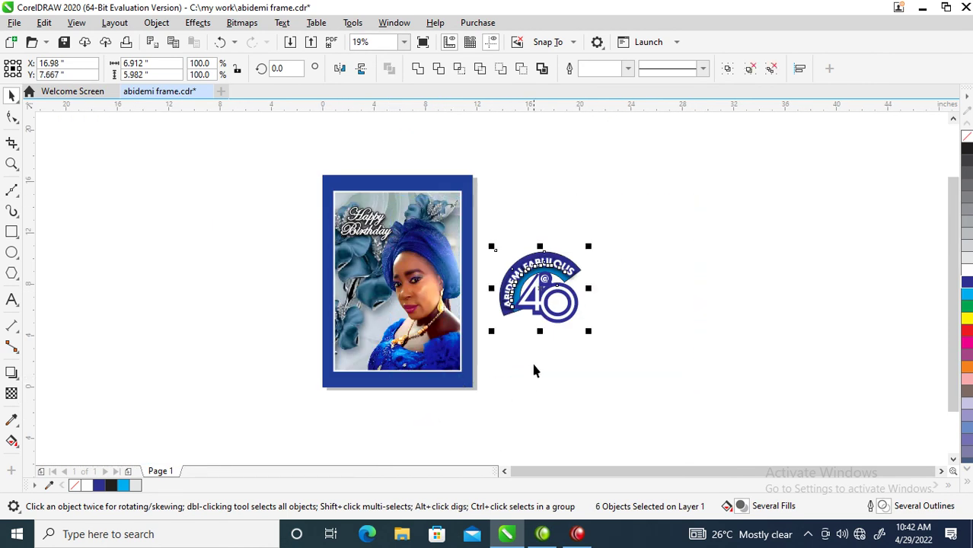
{"action": "key", "text": "ctrl+g"}
{"action": "left_click_drag", "start_coordinate": [538, 311], "coordinate": [378, 354]}
{"action": "key", "text": "z"}
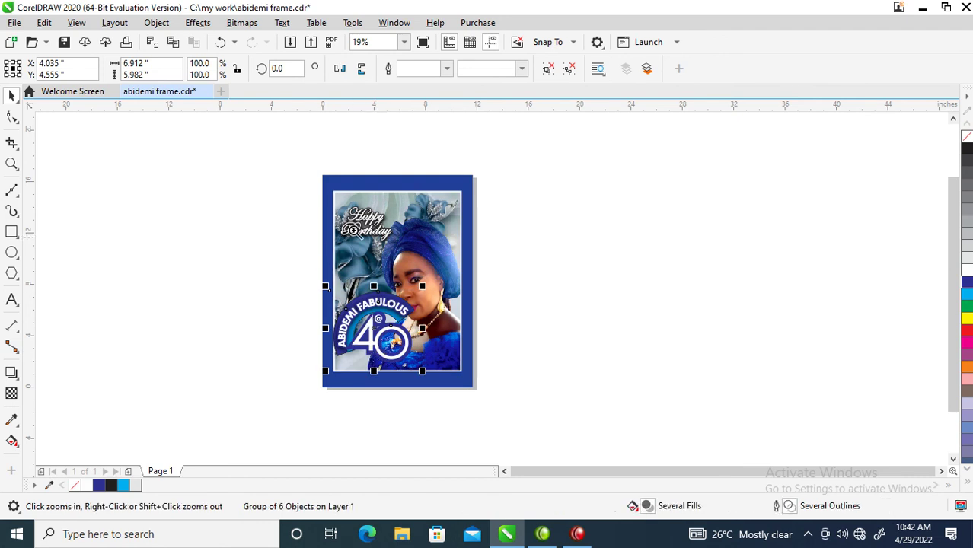
{"action": "left_click_drag", "start_coordinate": [284, 163], "coordinate": [502, 392]}
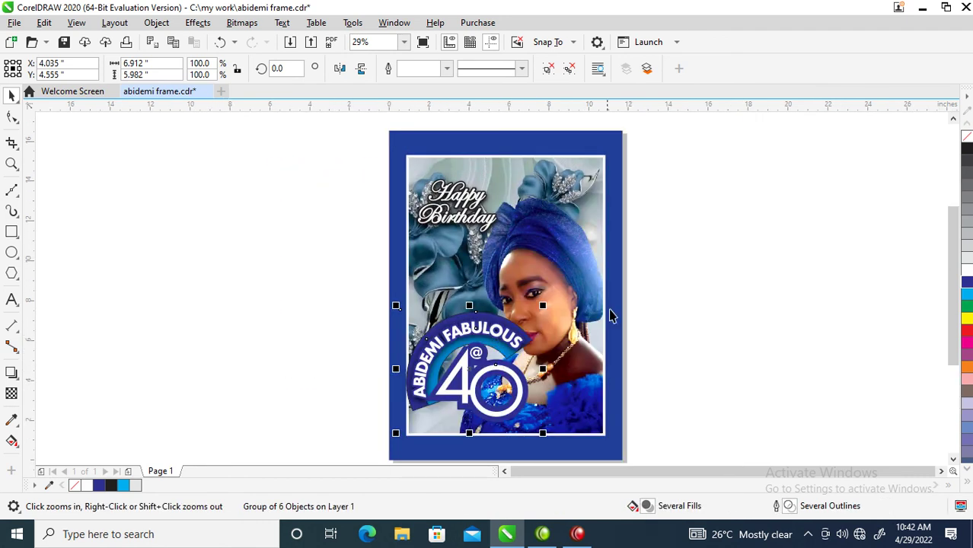
Scale the badge group down to about 5.16 by 4.47 inches and position it inside the photo's lower left corner.
{"action": "left_click_drag", "start_coordinate": [542, 305], "coordinate": [508, 335]}
{"action": "left_click_drag", "start_coordinate": [476, 386], "coordinate": [495, 389]}
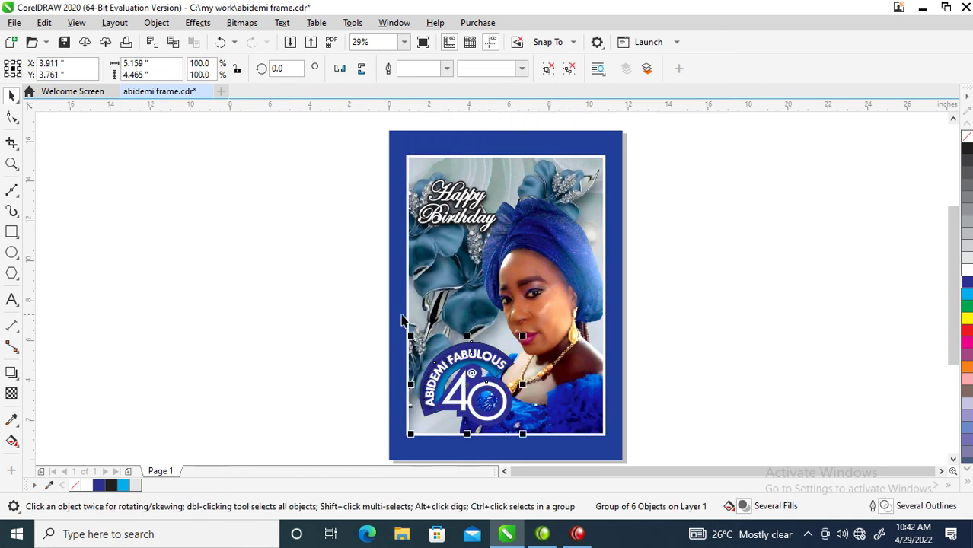
{"action": "key", "text": "z"}
{"action": "left_click_drag", "start_coordinate": [347, 217], "coordinate": [624, 441]}
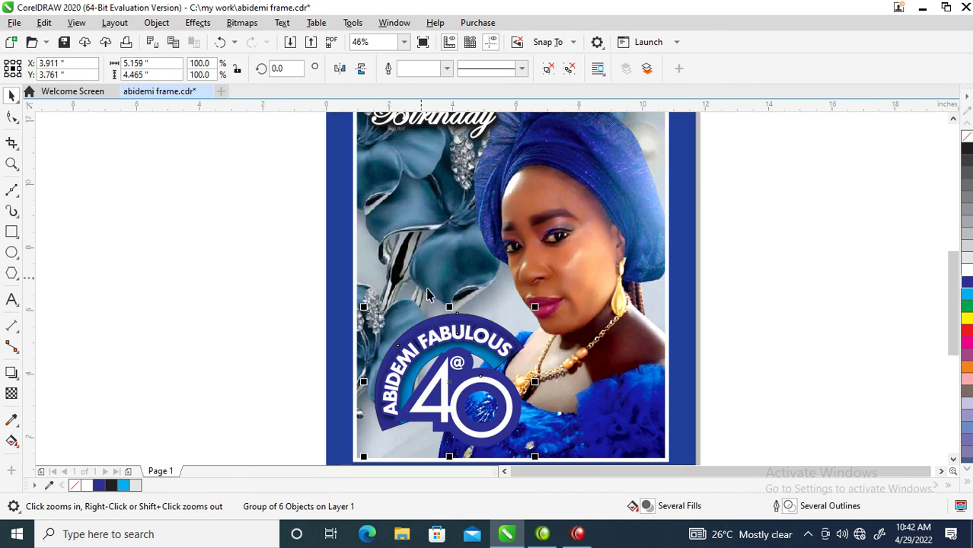
Shift the floral background bitmap about 4 inches left behind the portrait, keeping its height on the page.
{"action": "key", "text": "space"}
{"action": "key", "text": "shift+F2"}
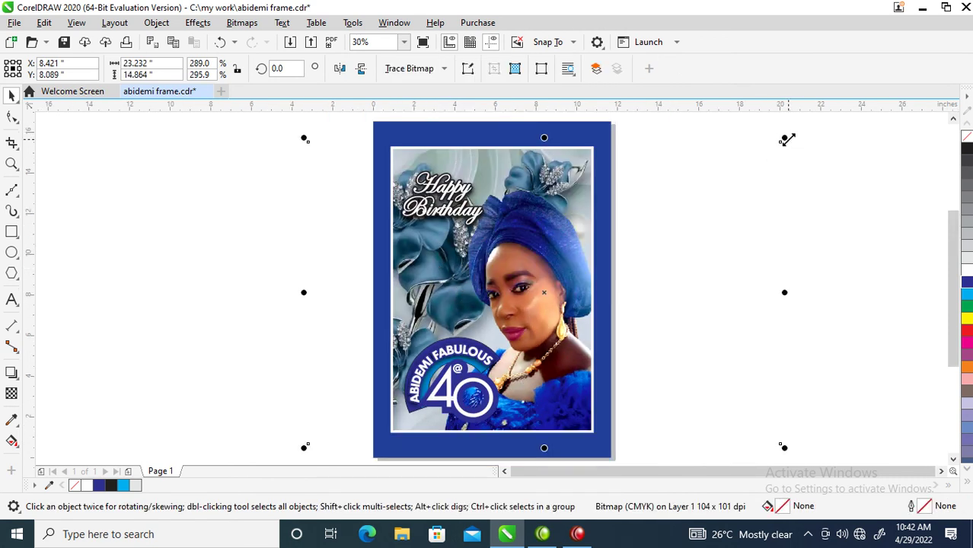
{"action": "left_click_drag", "start_coordinate": [441, 256], "coordinate": [359, 278]}
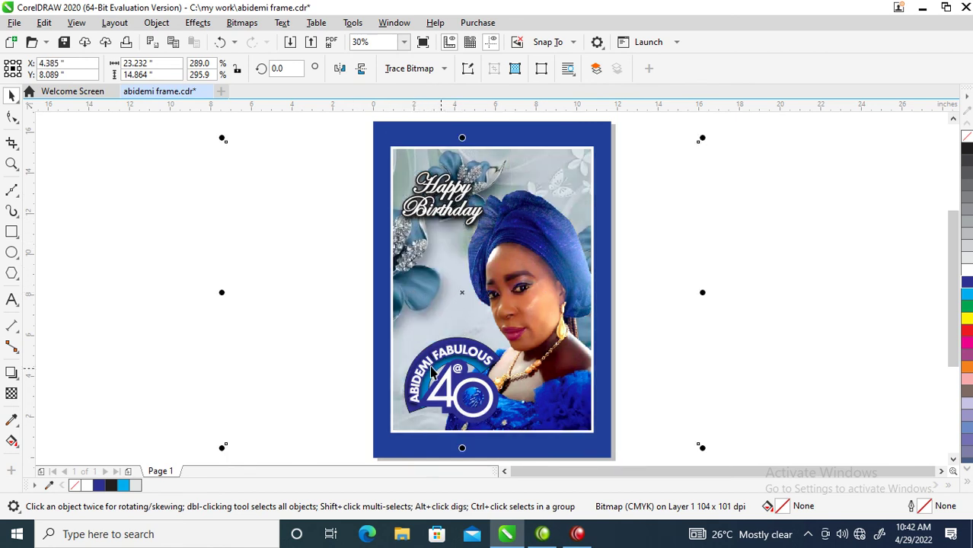
Move the badge group about 1 inch up and slightly left, centring it near X 3.63 and Y 4.78 inches.
{"action": "scroll", "coordinate": [765, 335], "scroll_direction": "down", "scroll_amount": 1}
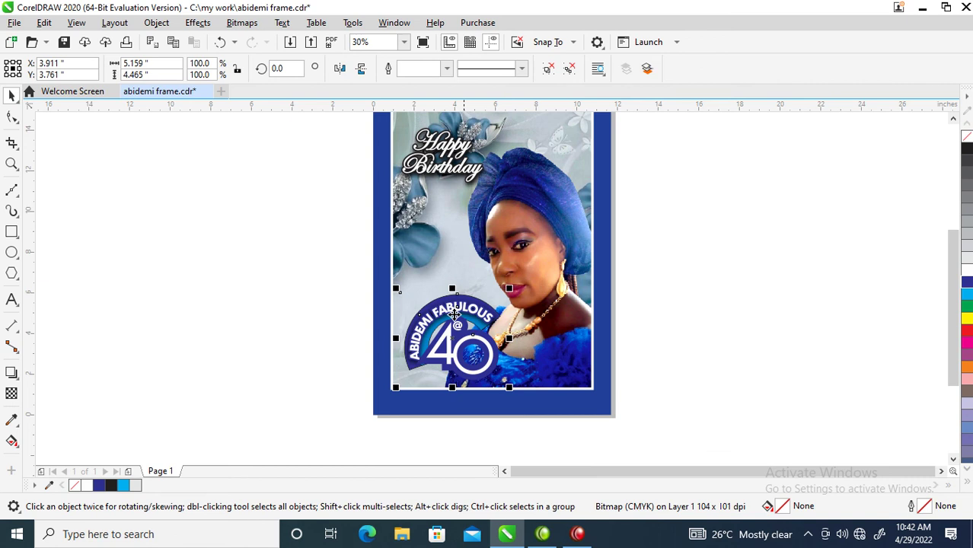
{"action": "left_click", "coordinate": [487, 323]}
{"action": "left_click_drag", "start_coordinate": [487, 323], "coordinate": [483, 299]}
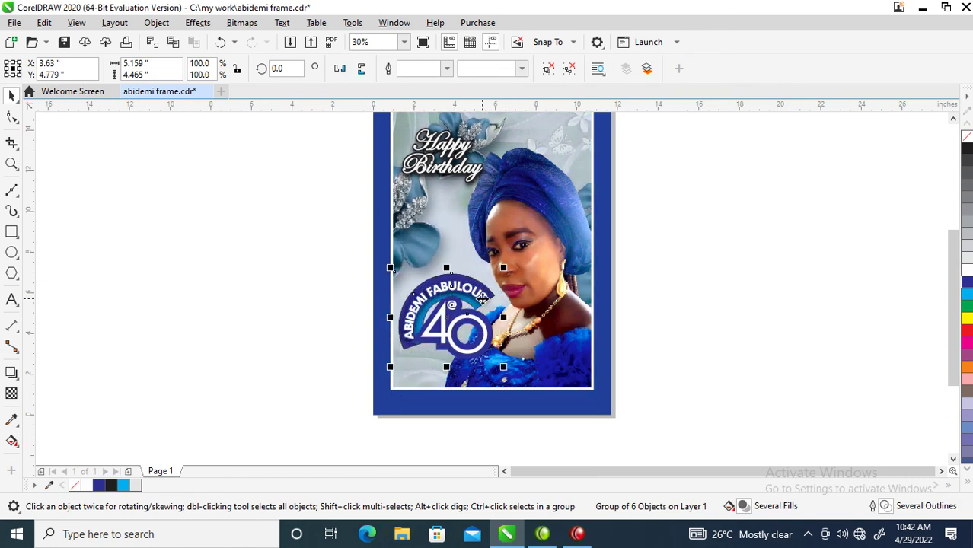
{"action": "key", "text": "z"}
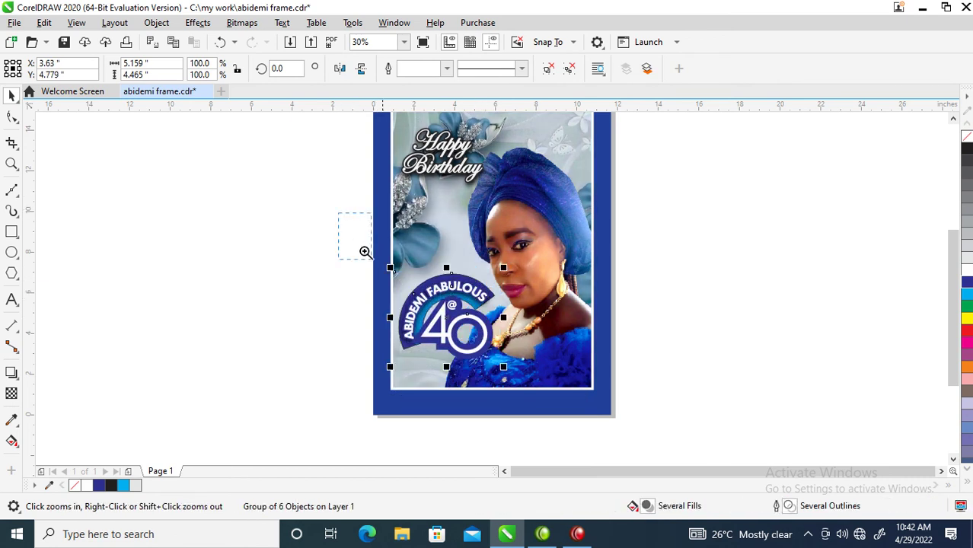